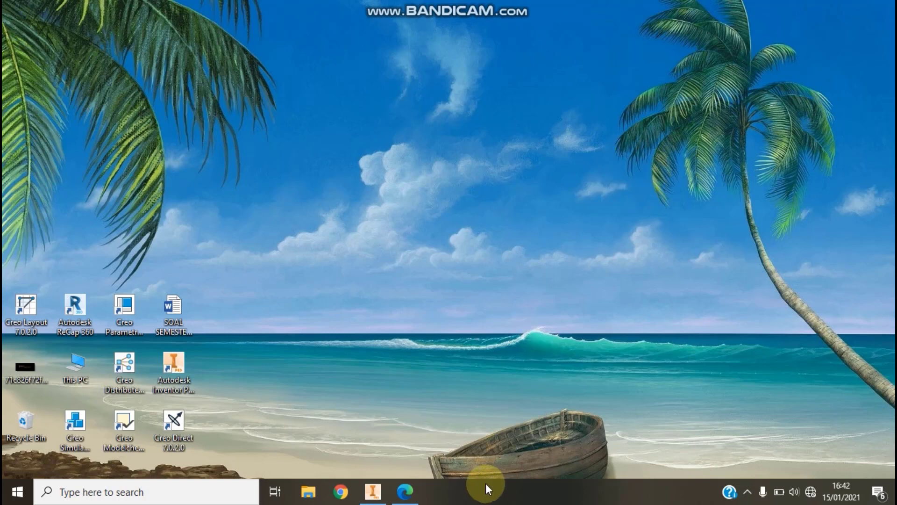
Bring Inventor forward and start a new file to show the template choices
left_click(373, 491)
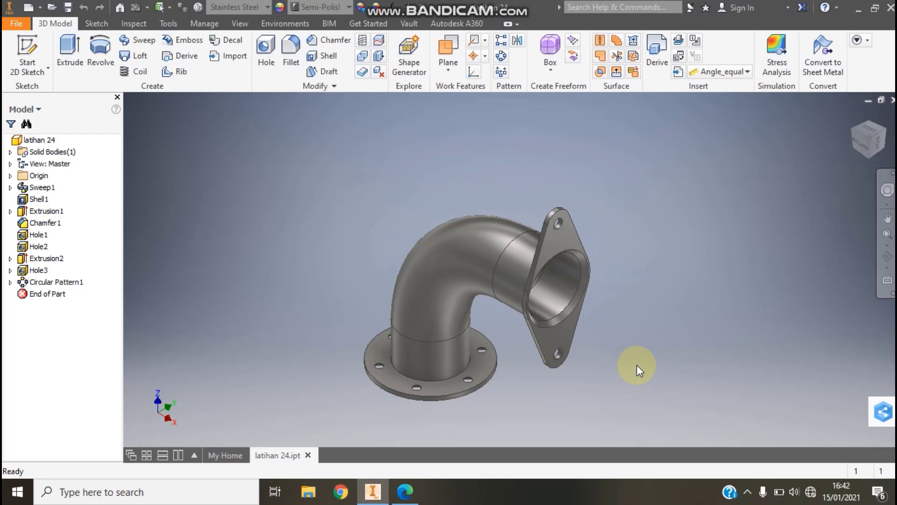
key("ctrl+n")
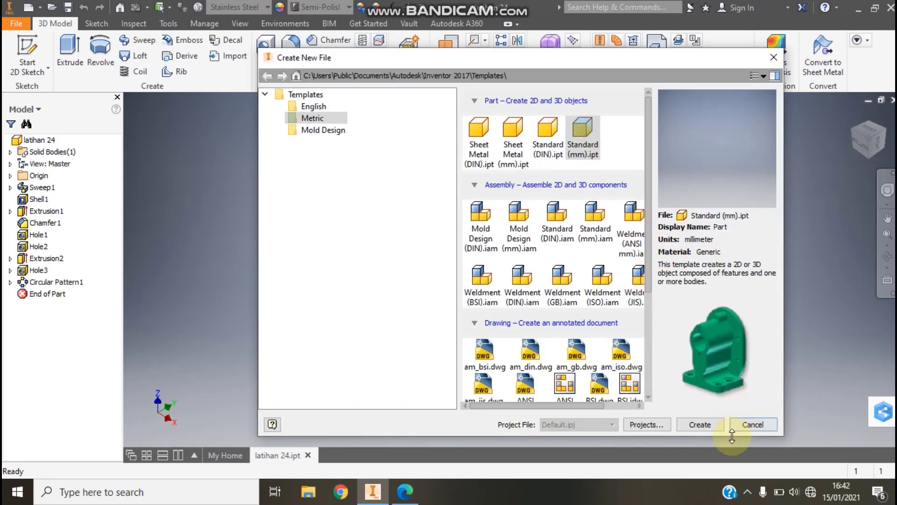
Create a Standard (mm) part, start a 2D sketch on the XZ plane, and check the reference PDF
left_click(714, 425)
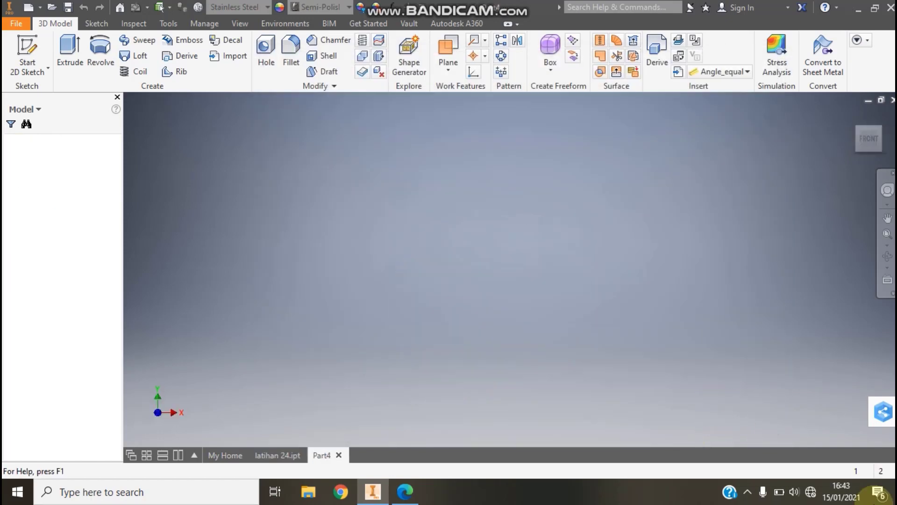
left_click(27, 56)
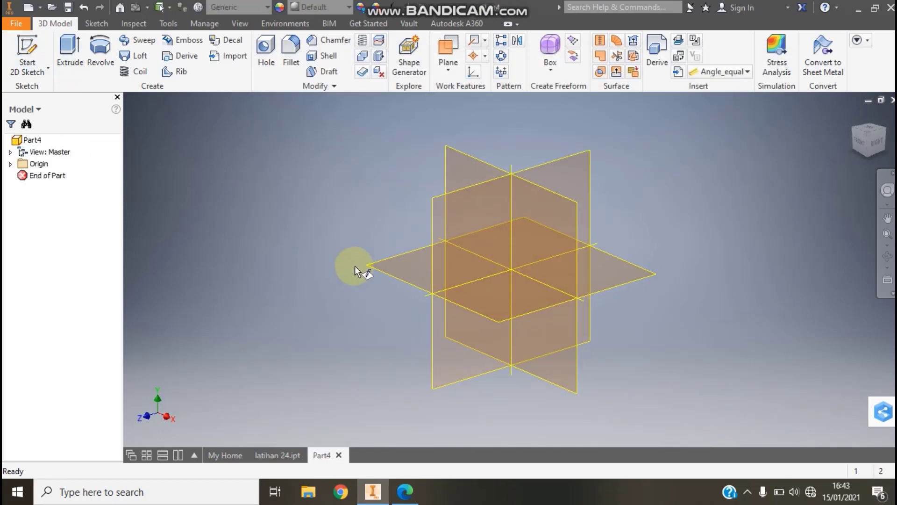
left_click(379, 266)
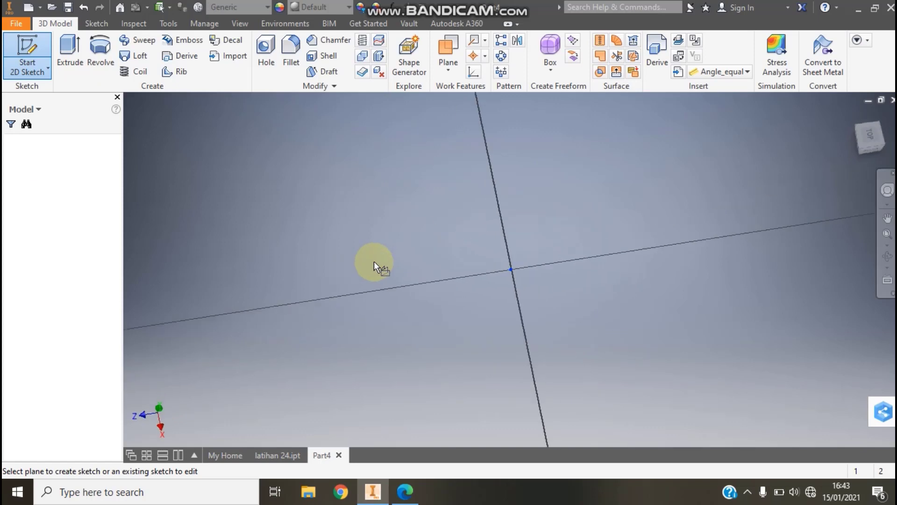
left_click(404, 491)
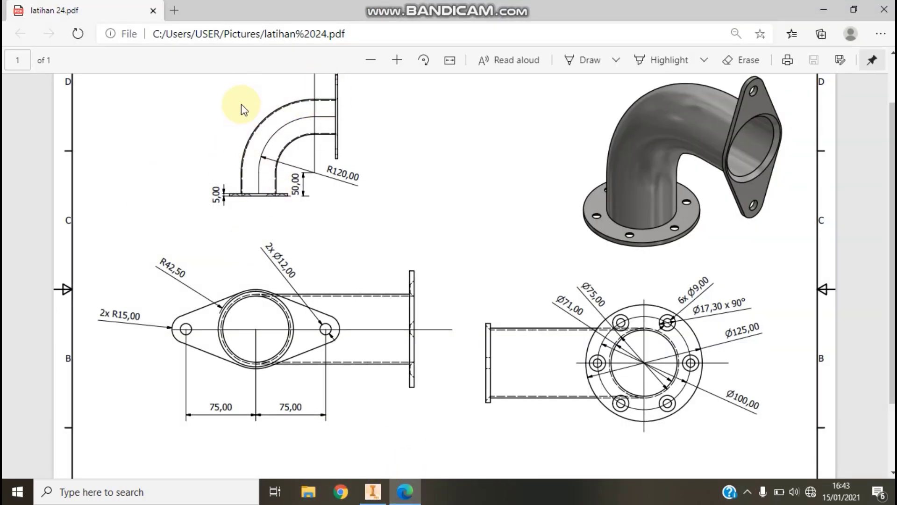
left_click(372, 491)
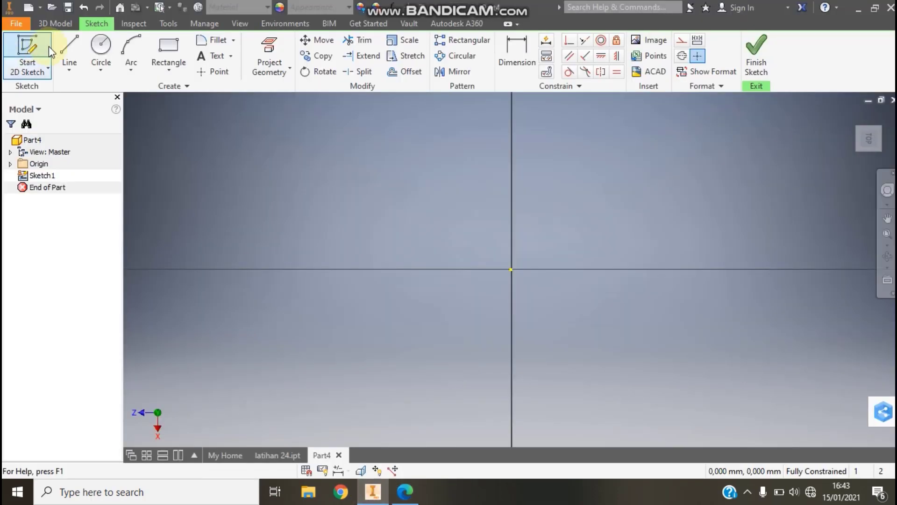
Draw a vertical line, a tangent arc and a horizontal line as the elbow path
left_click(68, 51)
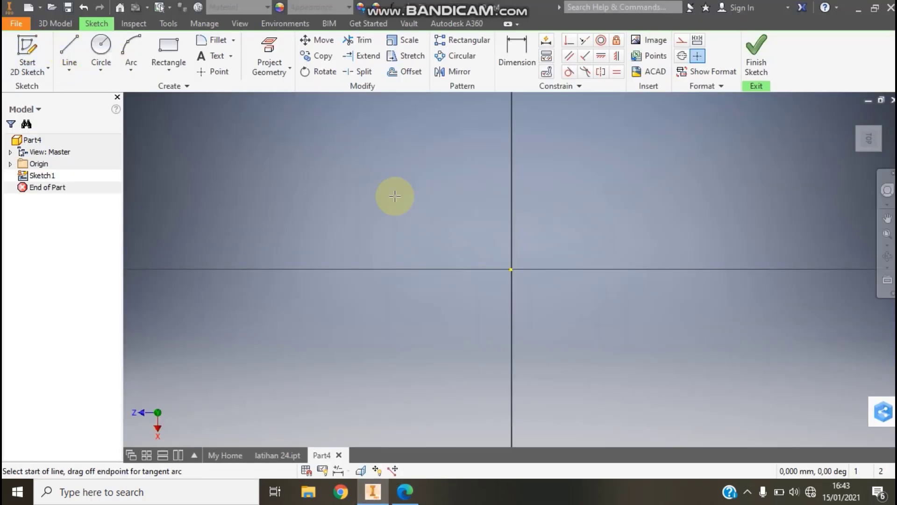
left_click(333, 247)
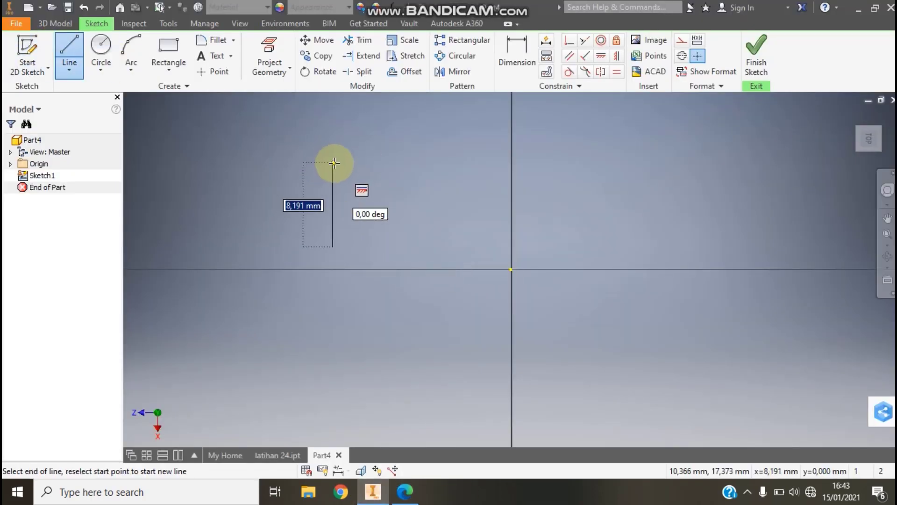
left_click(332, 163)
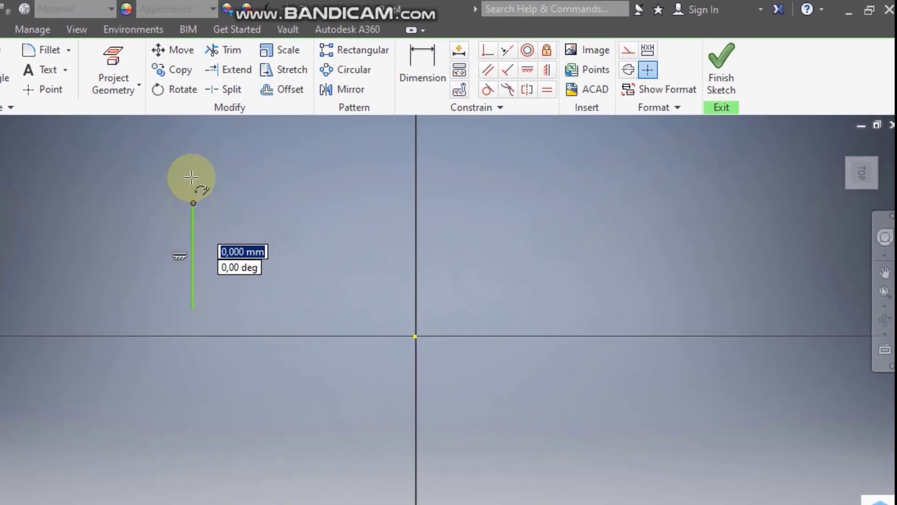
mouse_move(333, 163)
left_mouse_down()
mouse_move(234, 176)
mouse_move(225, 167)
left_mouse_up()
left_click(283, 168)
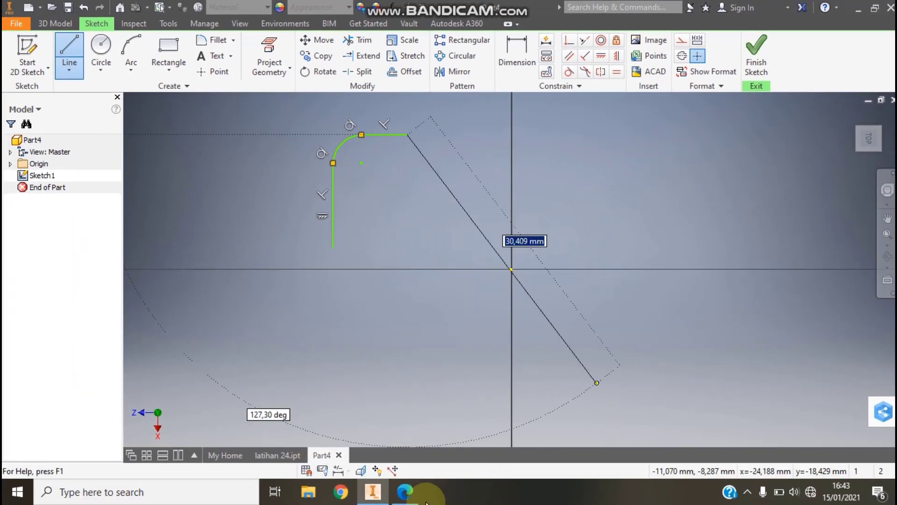
left_click(412, 491)
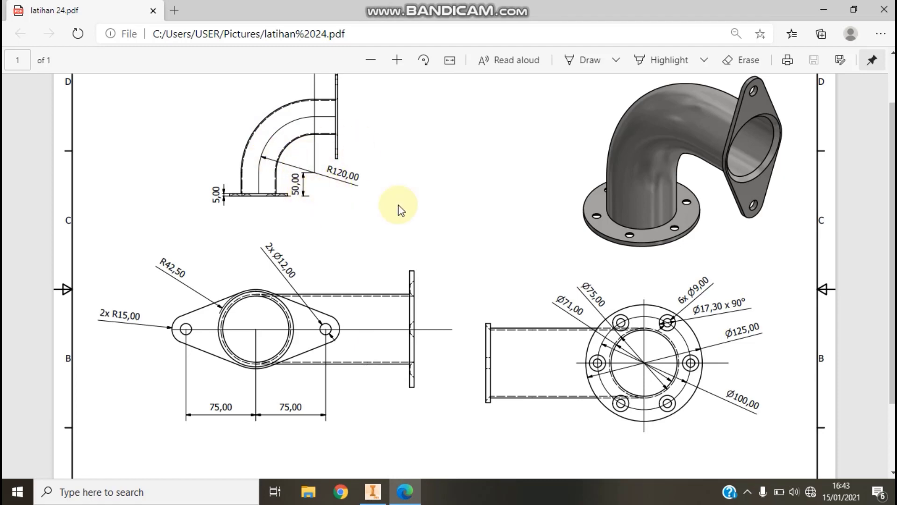
scroll(330, 168, "up", 2)
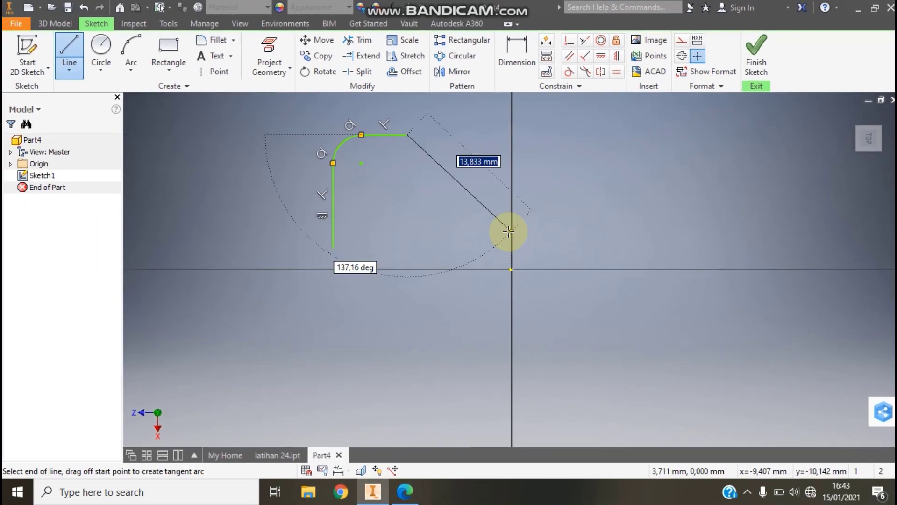
key("Escape")
Dimension the bend arc to a 120 radius
left_click(524, 45)
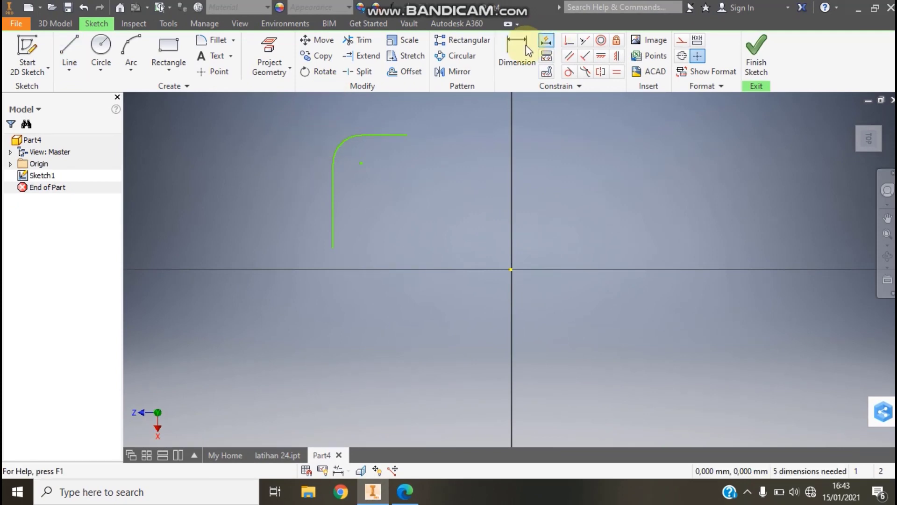
left_click(343, 143)
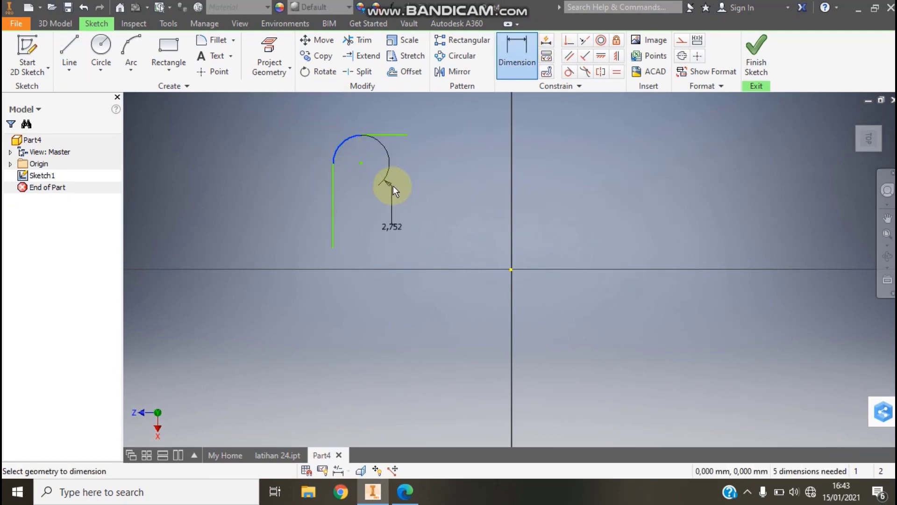
left_click(392, 186)
left_click(394, 228)
type("1")
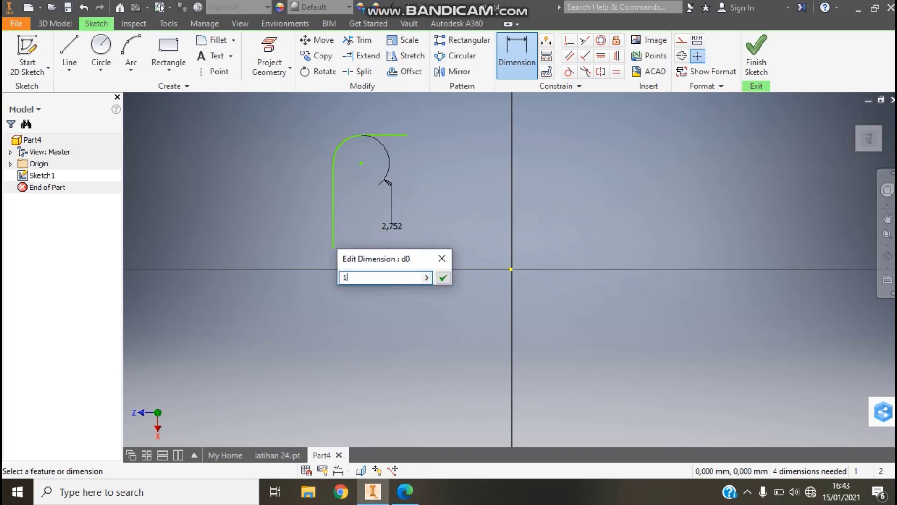
type("20")
key("Return")
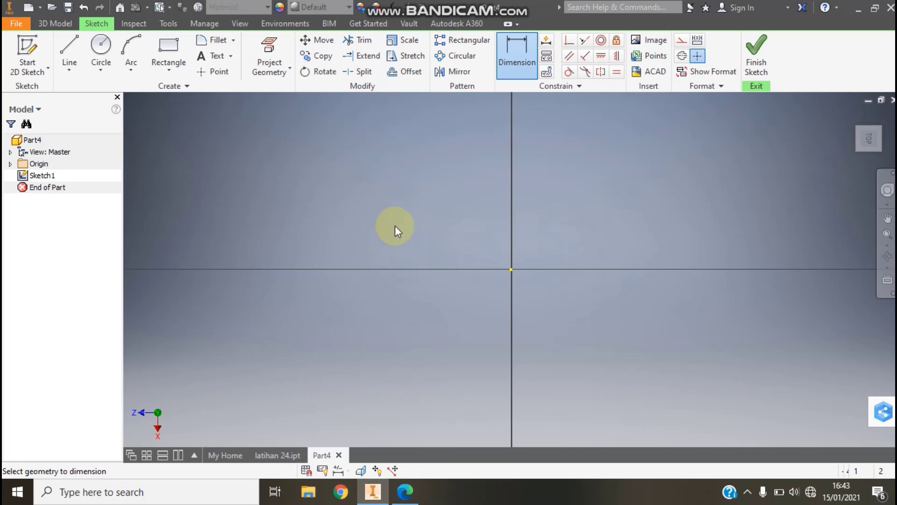
left_click(887, 235)
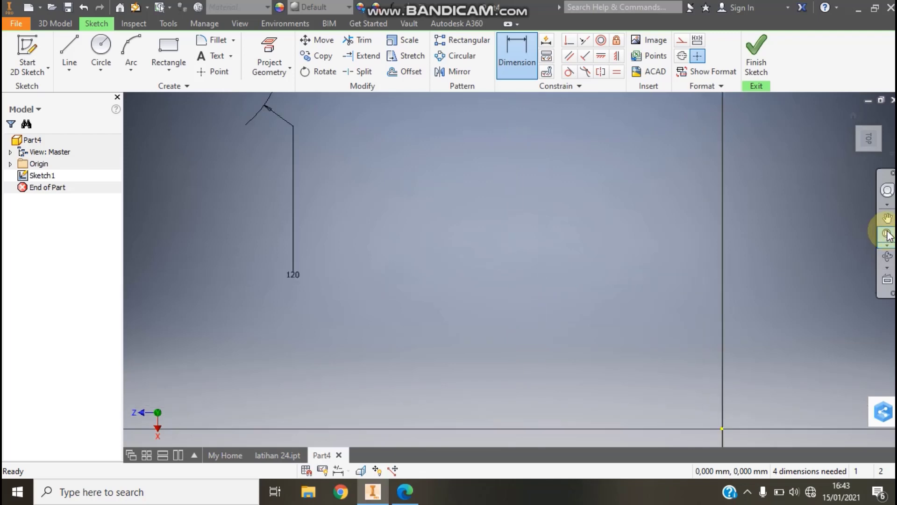
Dimension both straight legs of the path to 50 mm
left_click(294, 281)
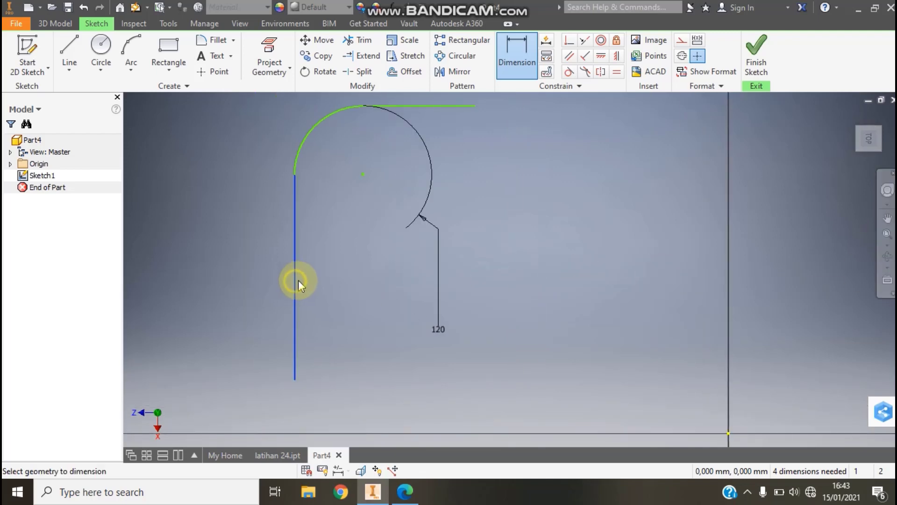
left_click(349, 290)
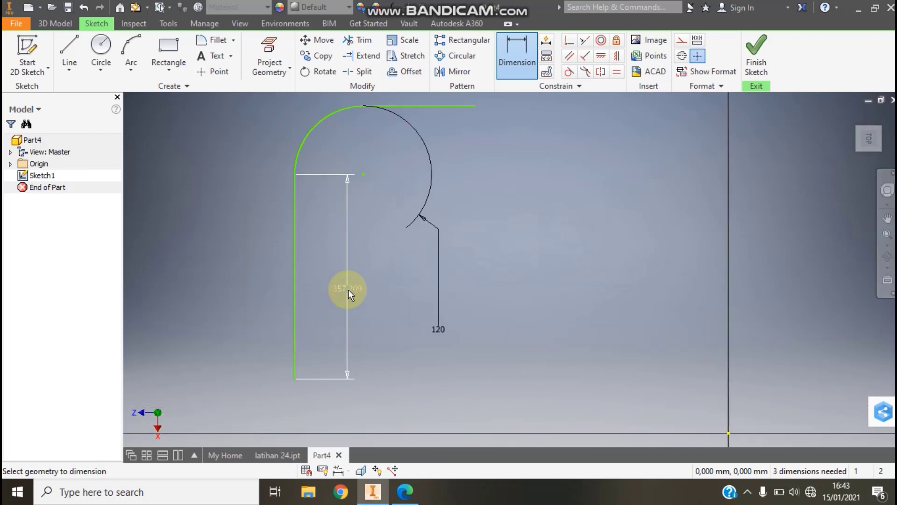
type("50")
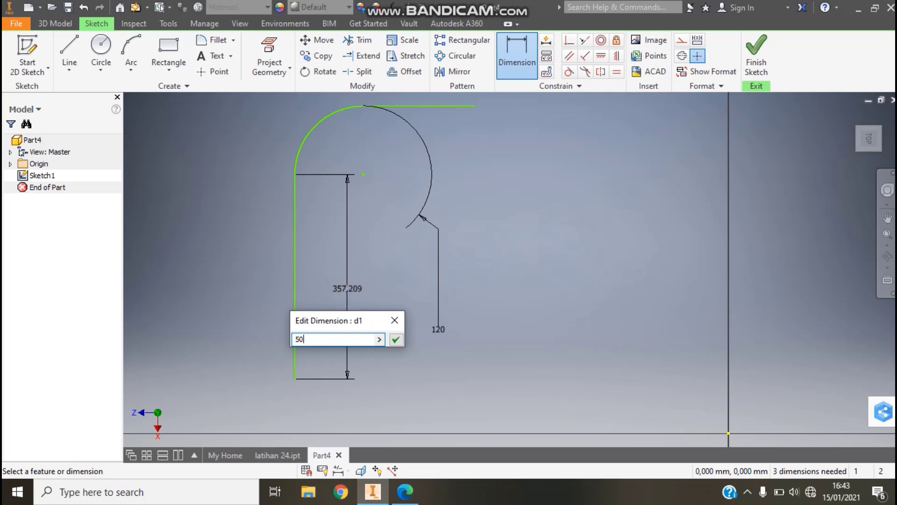
key("Return")
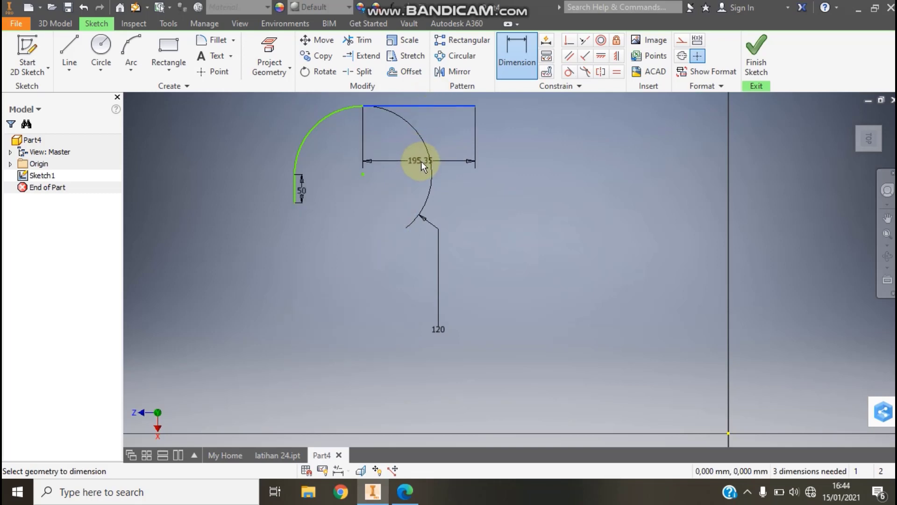
left_click(421, 161)
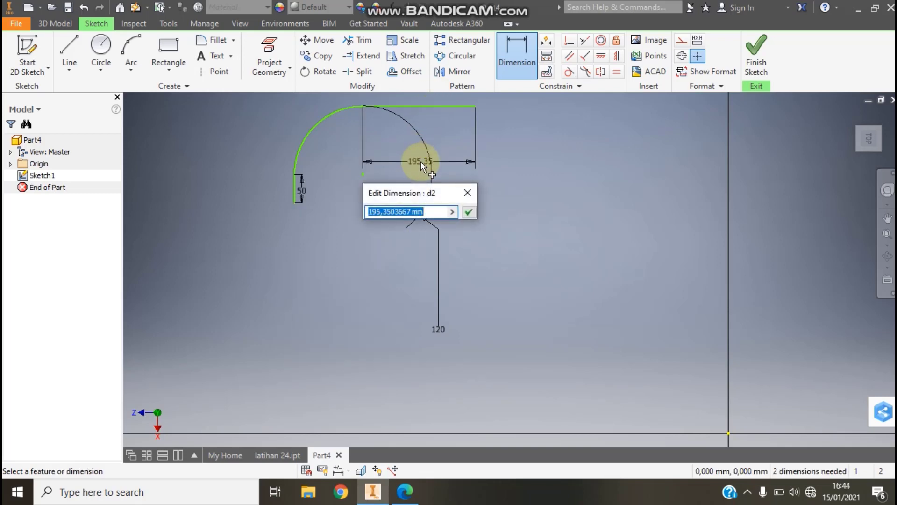
type("50")
left_click(468, 212)
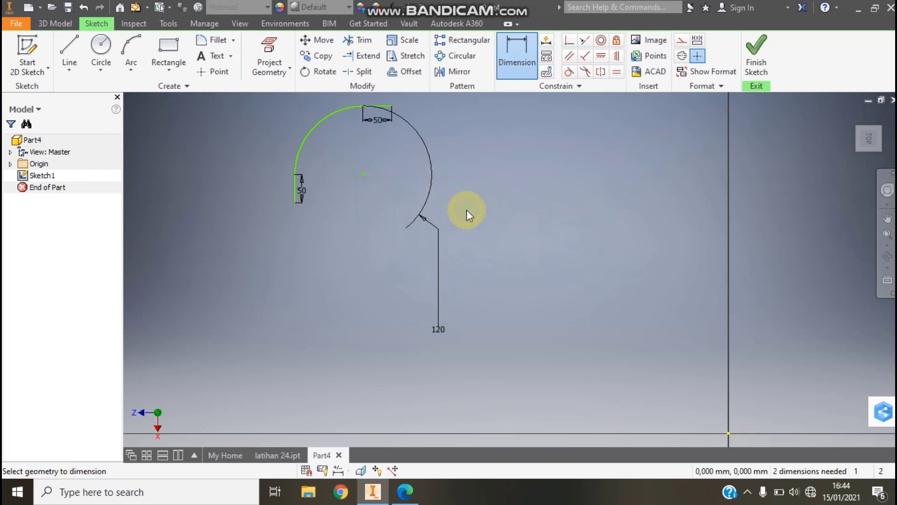
Align the path's leg ends horizontally and vertically with the origin, then finish the sketch
left_click(600, 57)
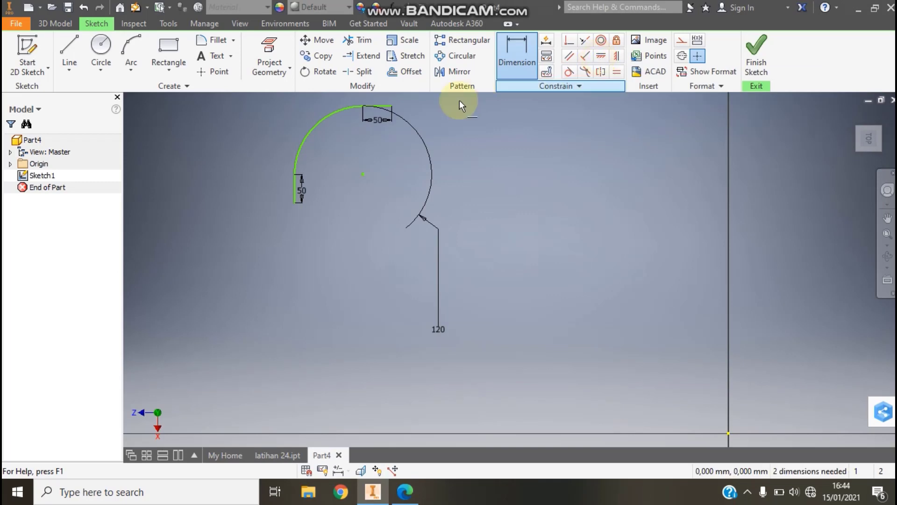
left_click(392, 106)
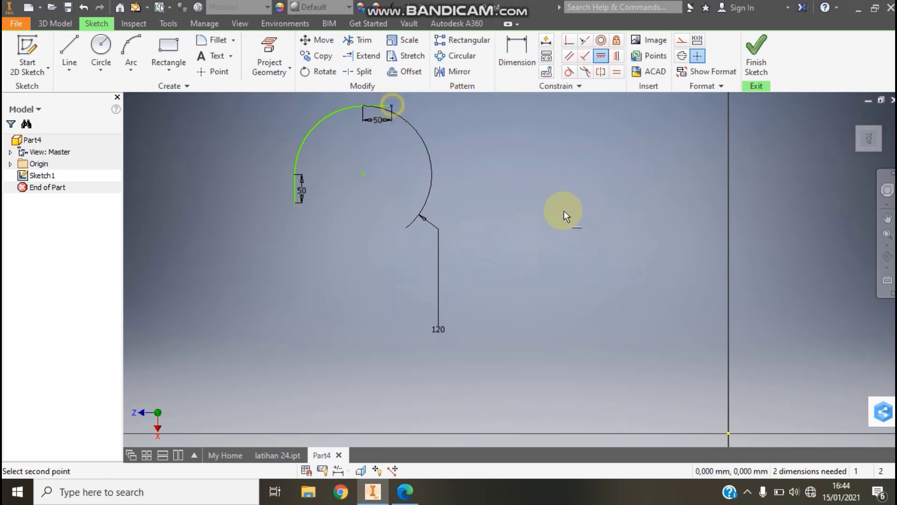
left_click(728, 432)
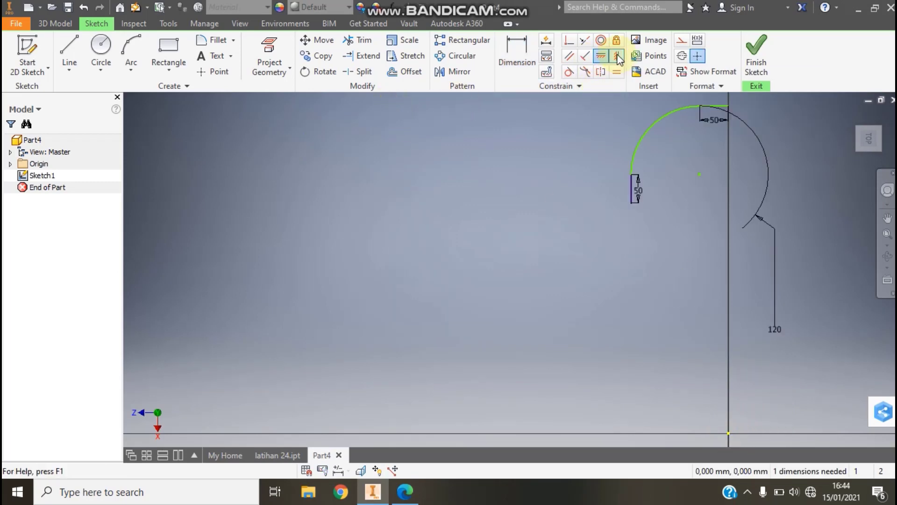
left_click(663, 218)
left_click(628, 173)
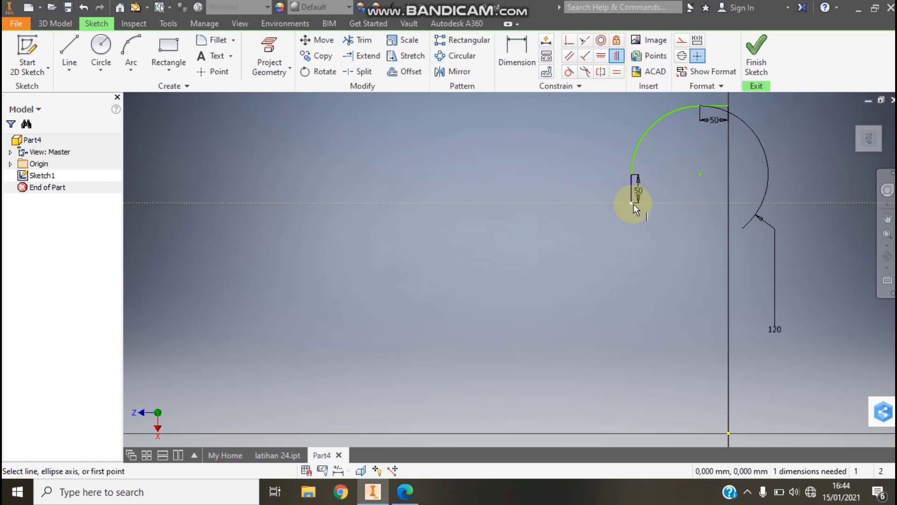
left_click(632, 203)
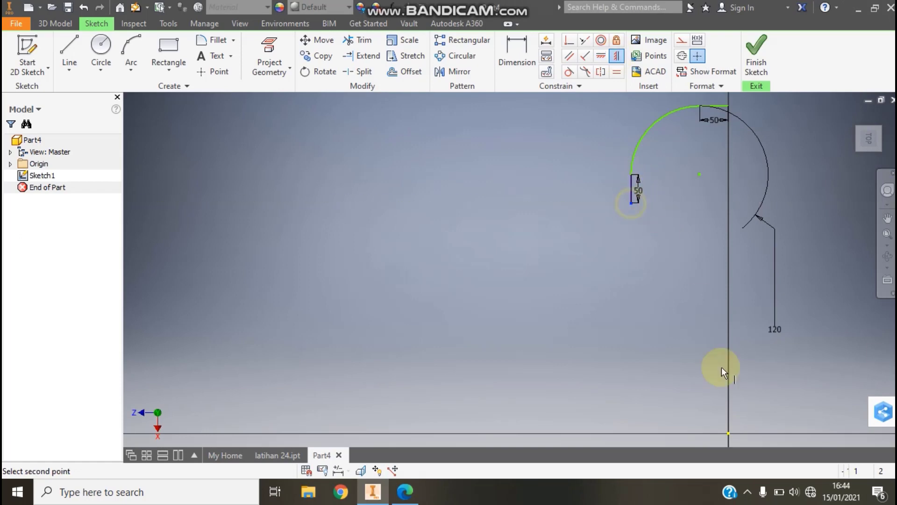
left_click(729, 433)
left_click(886, 236)
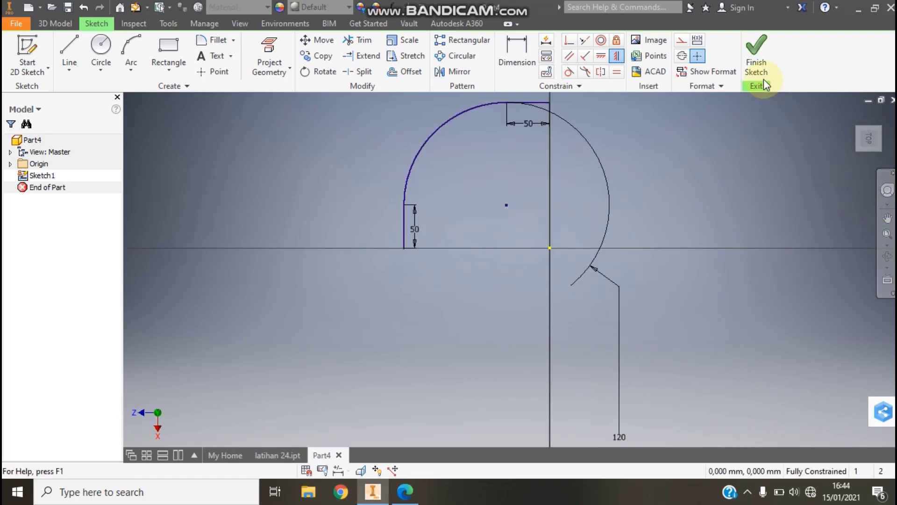
left_click(756, 54)
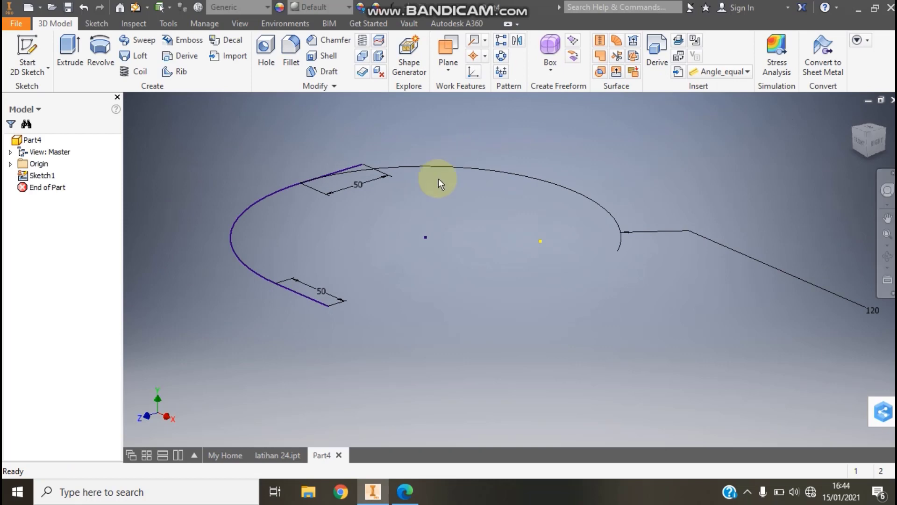
Start a sketch on the YZ Plane and project the path's end point into it
left_click(11, 164)
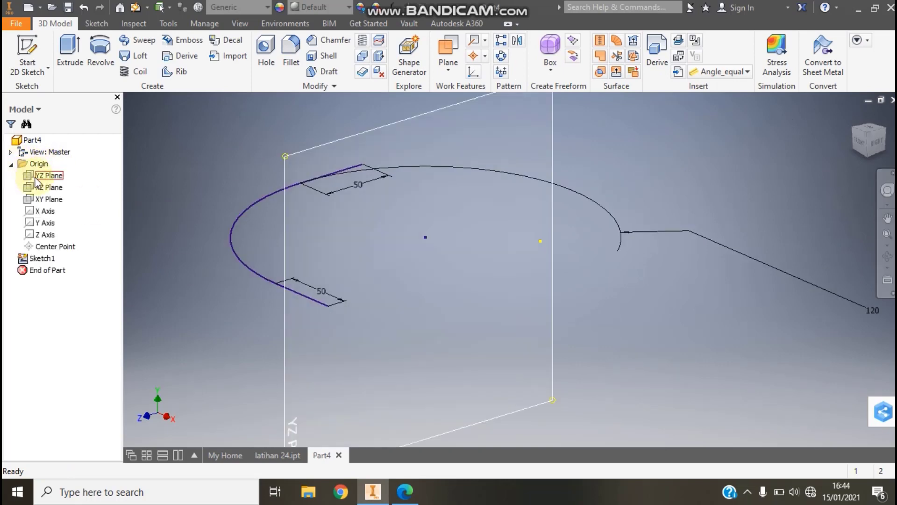
left_click(38, 179)
left_click(436, 268)
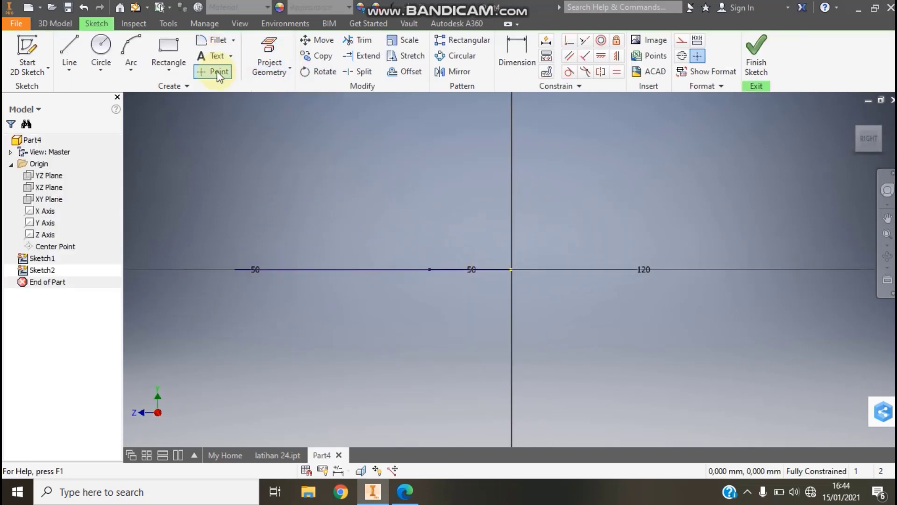
left_click(216, 71)
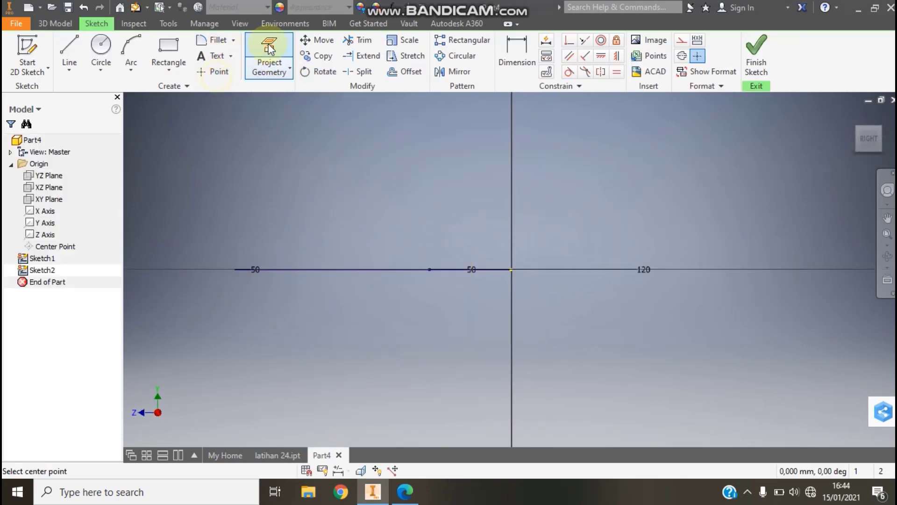
left_click(237, 268)
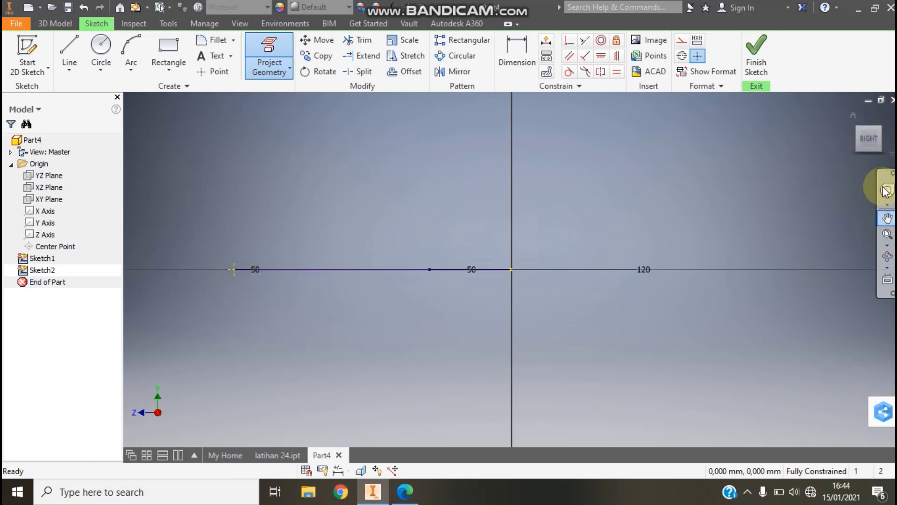
Switch to the isometric view, zoom in on the sketches, and check the reference PDF
mouse_move(869, 139)
left_click(881, 133)
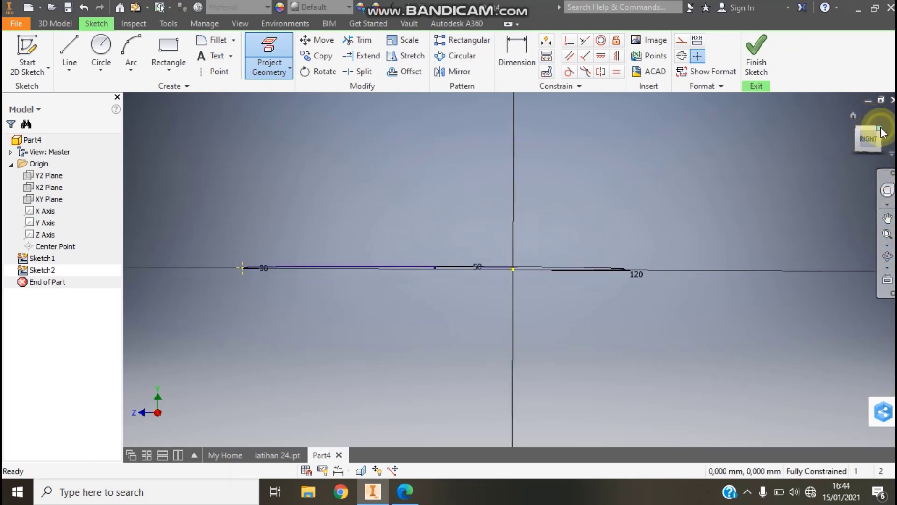
left_click(852, 133)
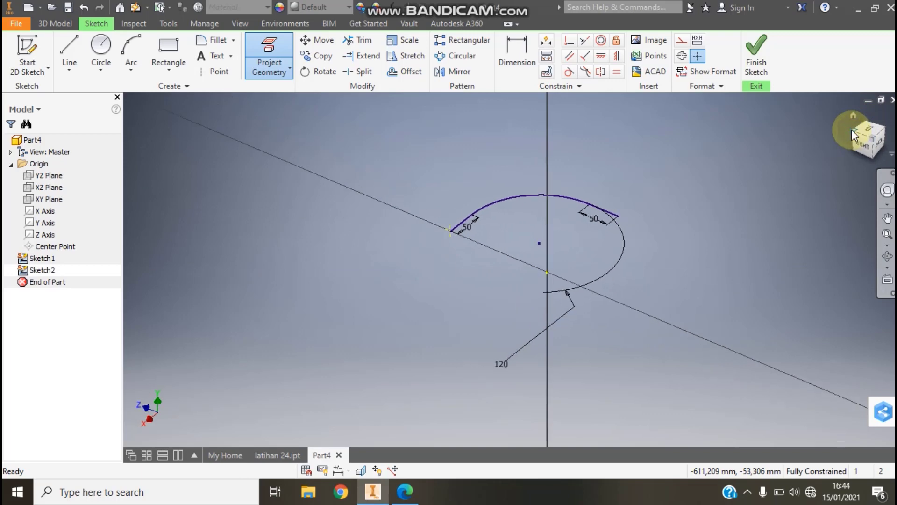
left_click_drag(884, 239, 413, 371)
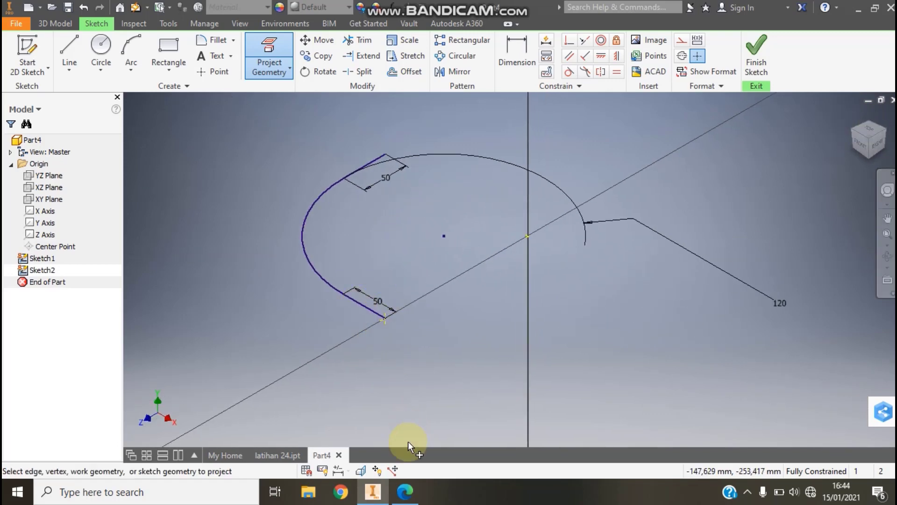
left_click(405, 491)
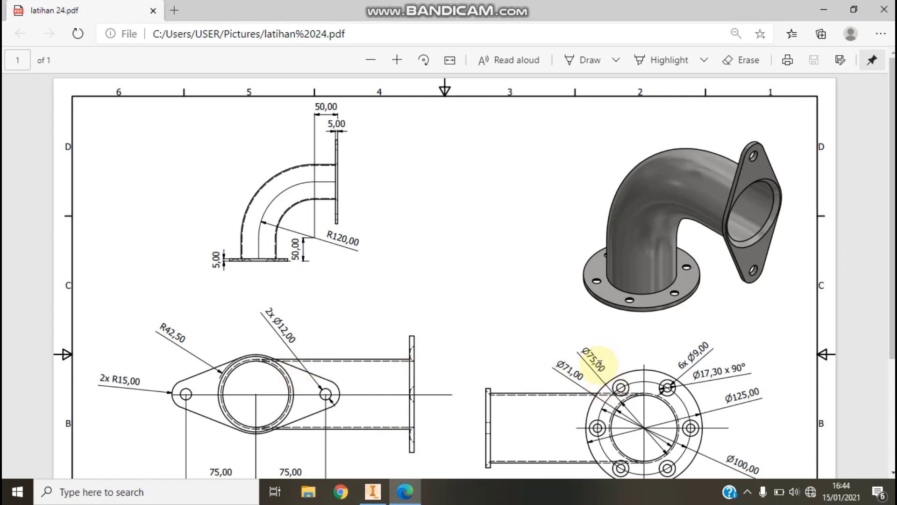
left_click(404, 490)
Draw a 75 mm diameter circle centred on the path end and finish Sketch2
left_click(99, 47)
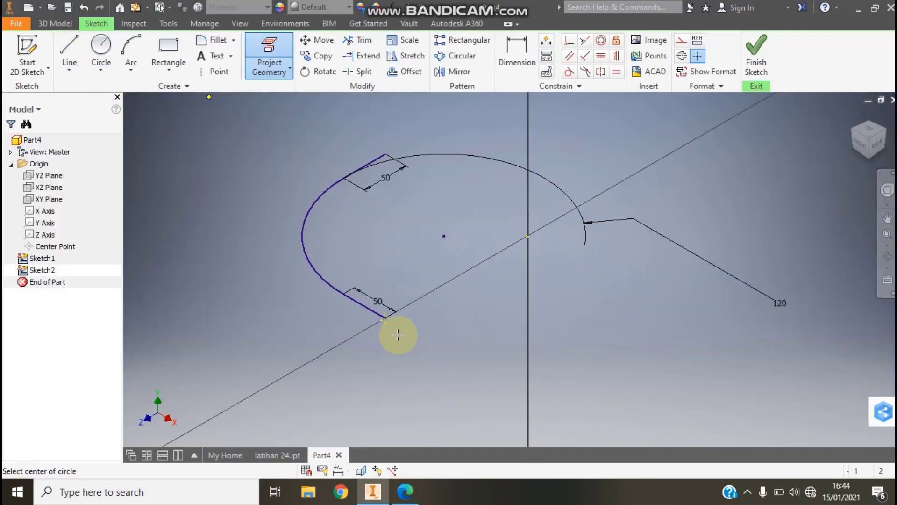
left_click(383, 317)
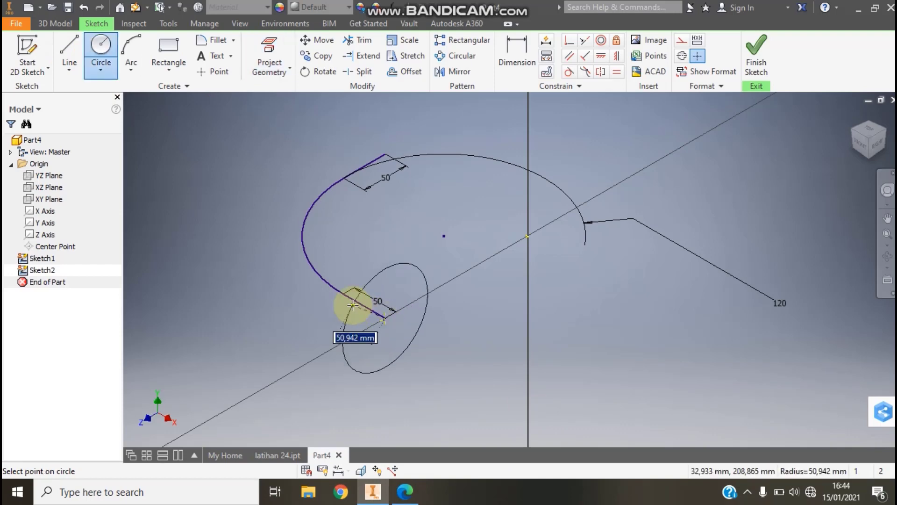
right_click(352, 304)
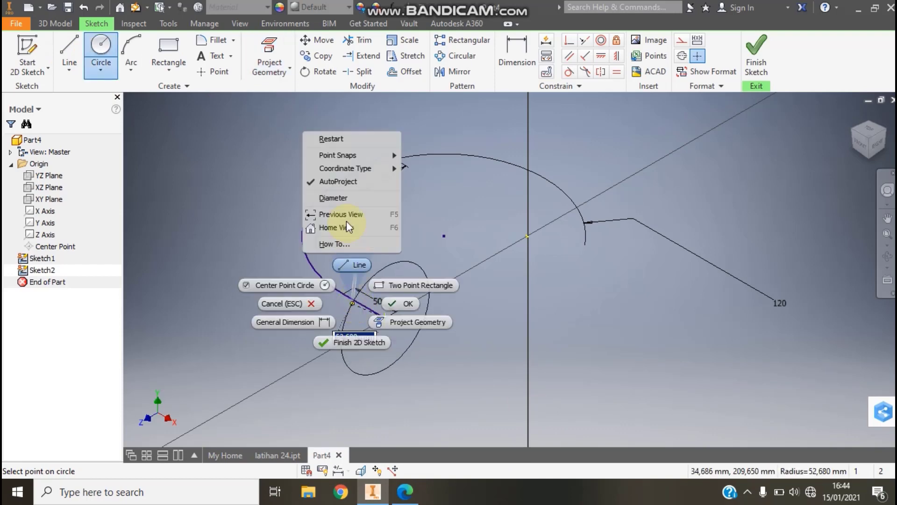
left_click(336, 199)
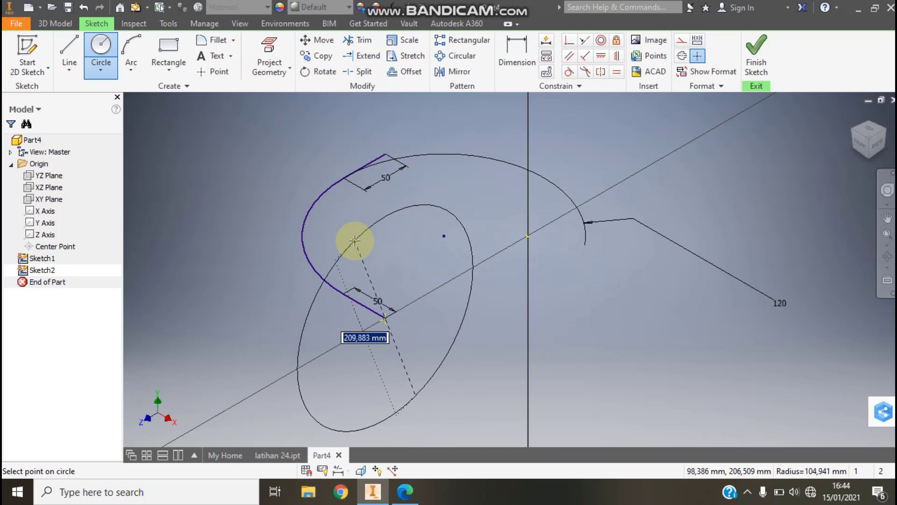
type("75")
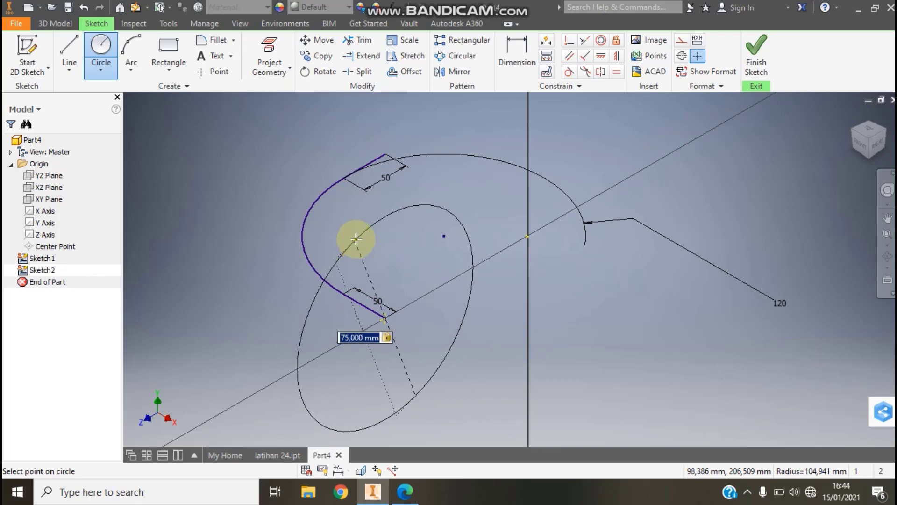
key("Return")
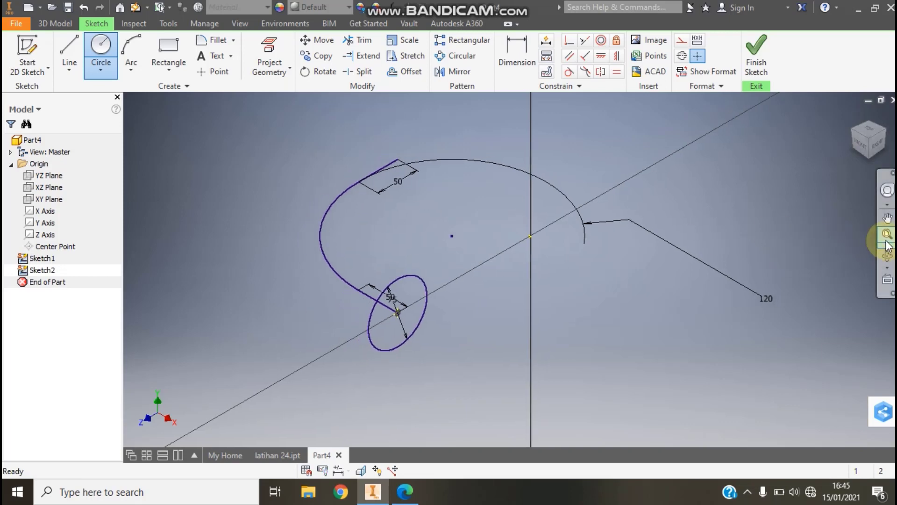
left_click(757, 65)
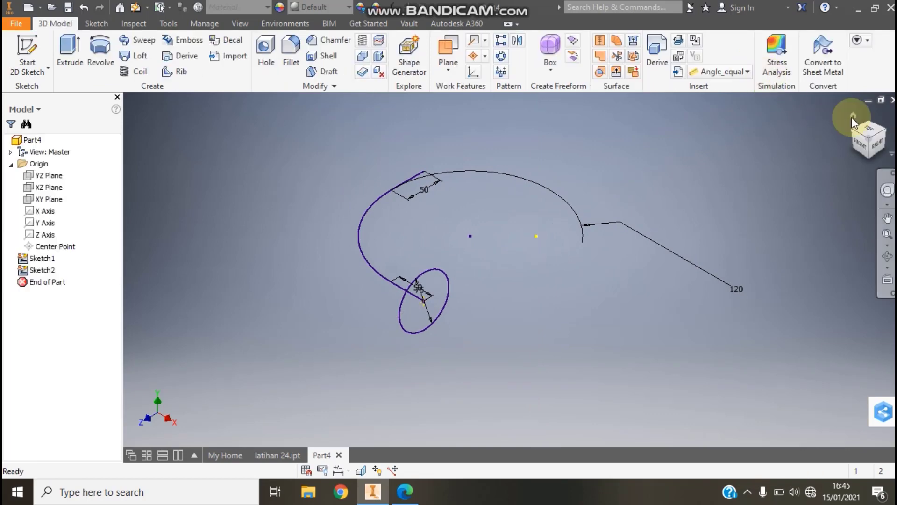
left_click(882, 137)
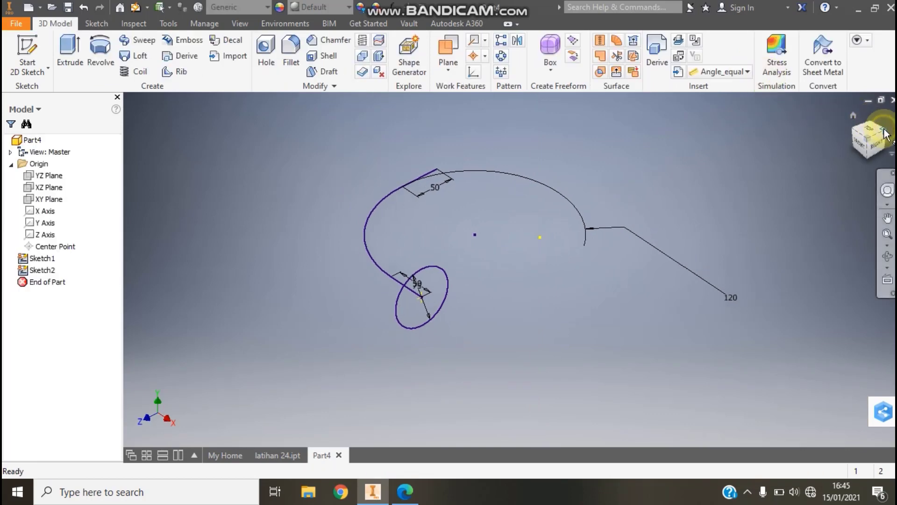
left_click(885, 233)
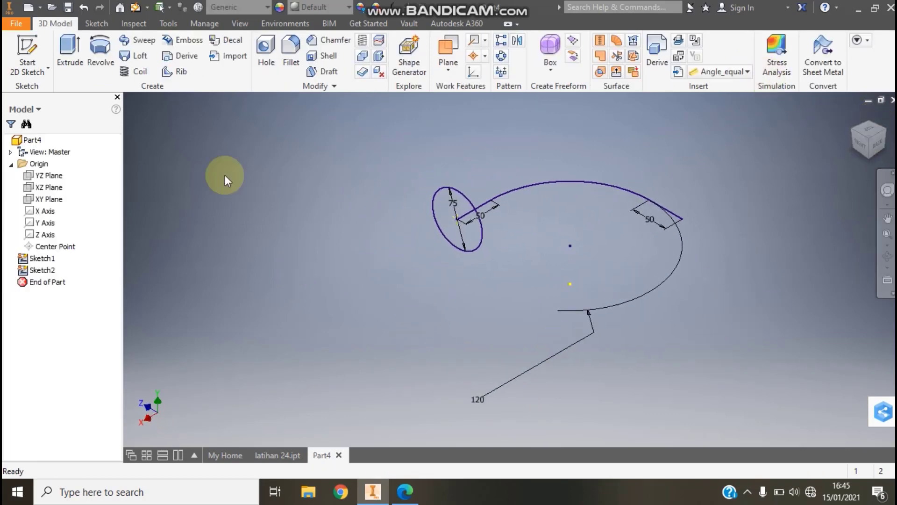
Sweep the 75 mm circle along the elbow arc path into Sweep1, then check the reference PDF
left_click(132, 45)
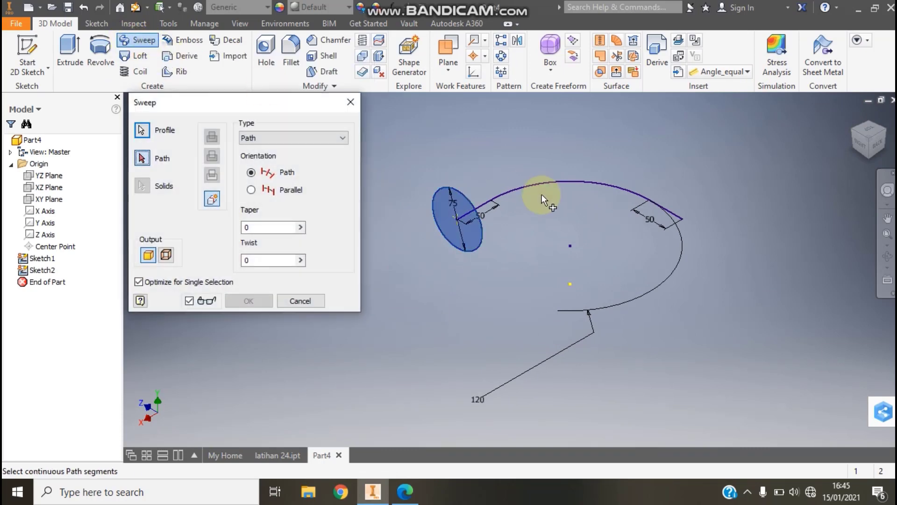
left_click(539, 185)
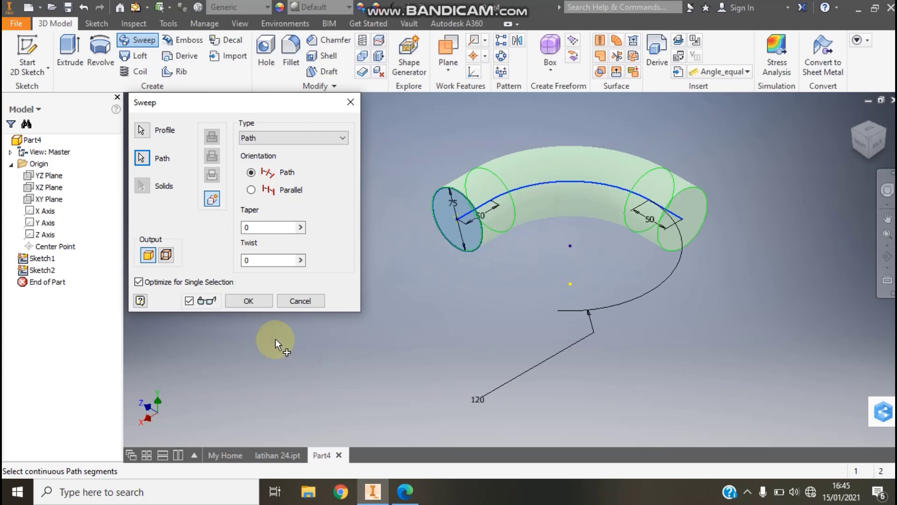
left_click(252, 300)
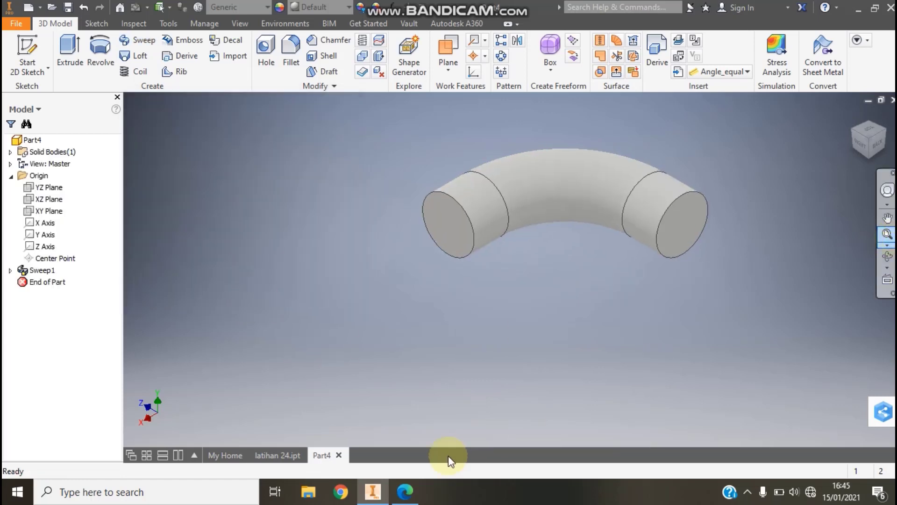
left_click(404, 490)
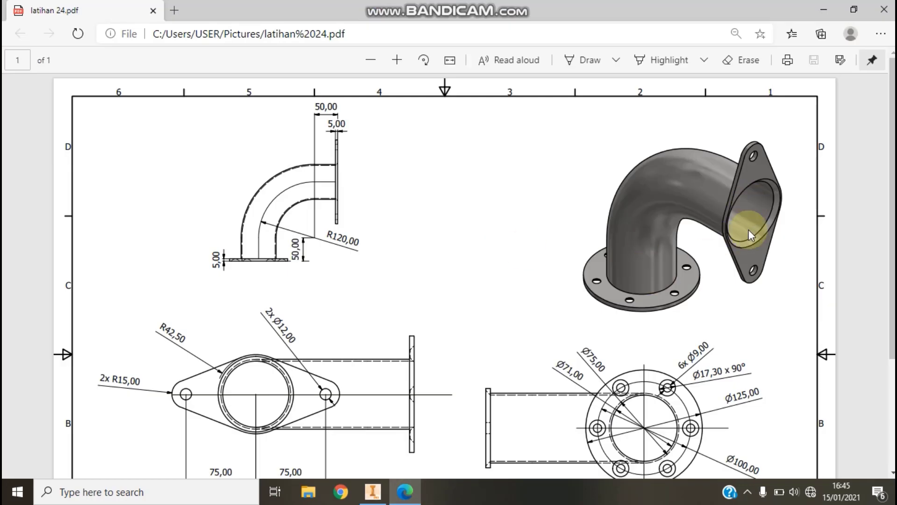
left_click(372, 491)
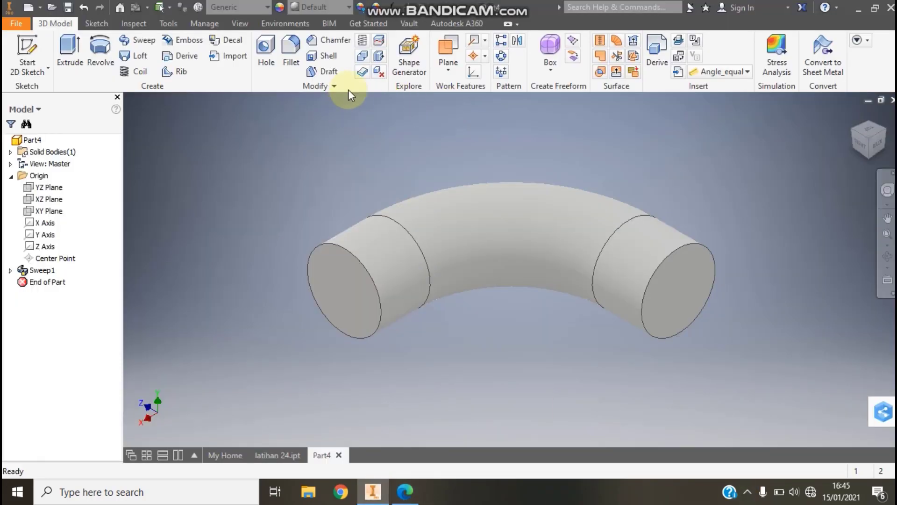
Shell the elbow to 2 mm thickness with both end faces removed, then view the reference PDF
left_click(338, 57)
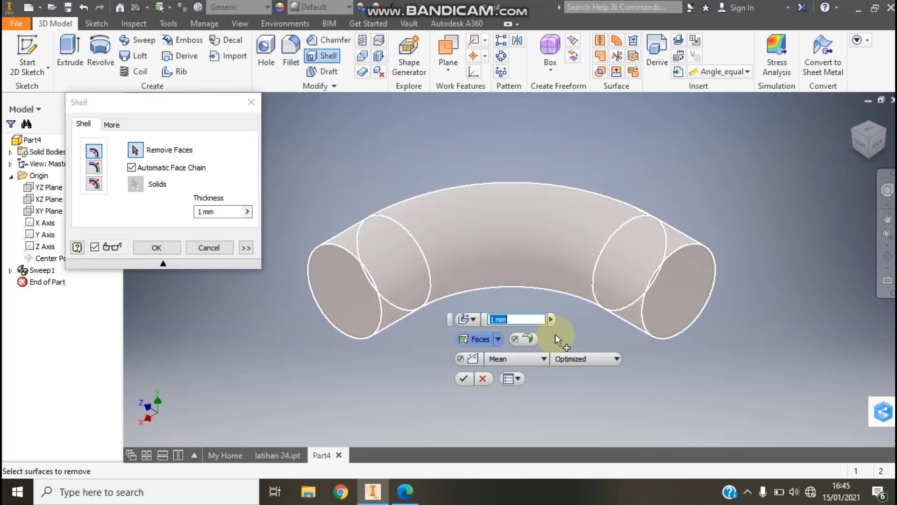
double_click(228, 213)
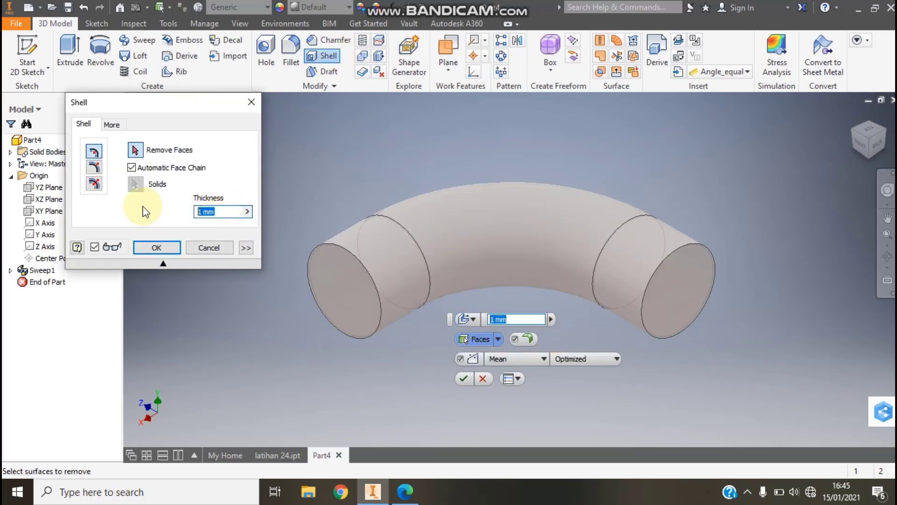
type("2")
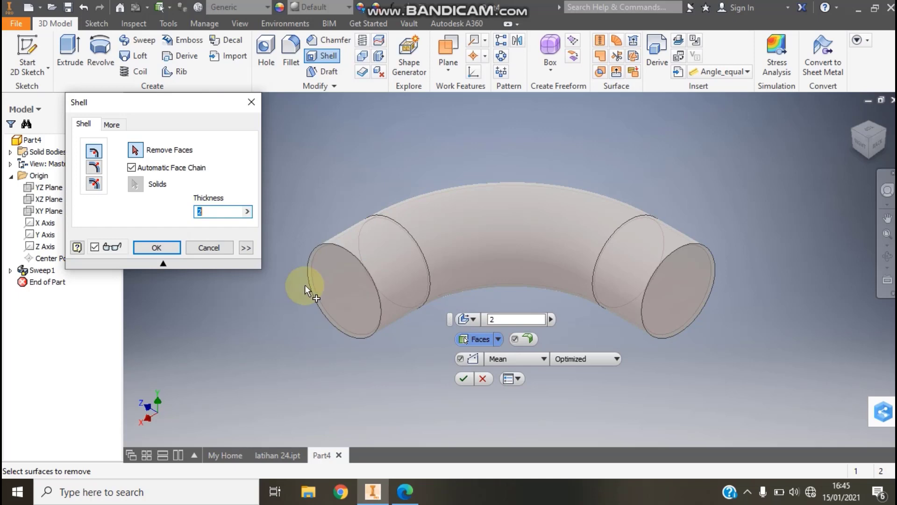
left_click(358, 275)
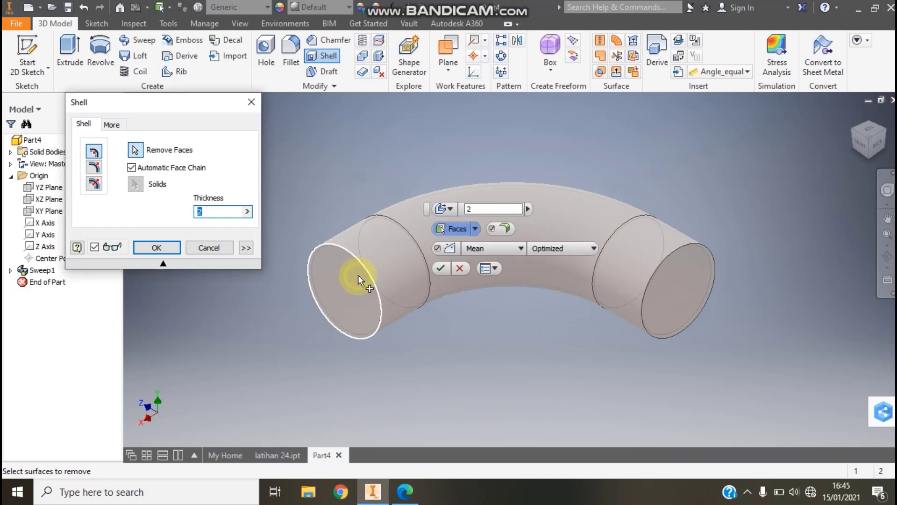
left_click(688, 294)
left_click(157, 247)
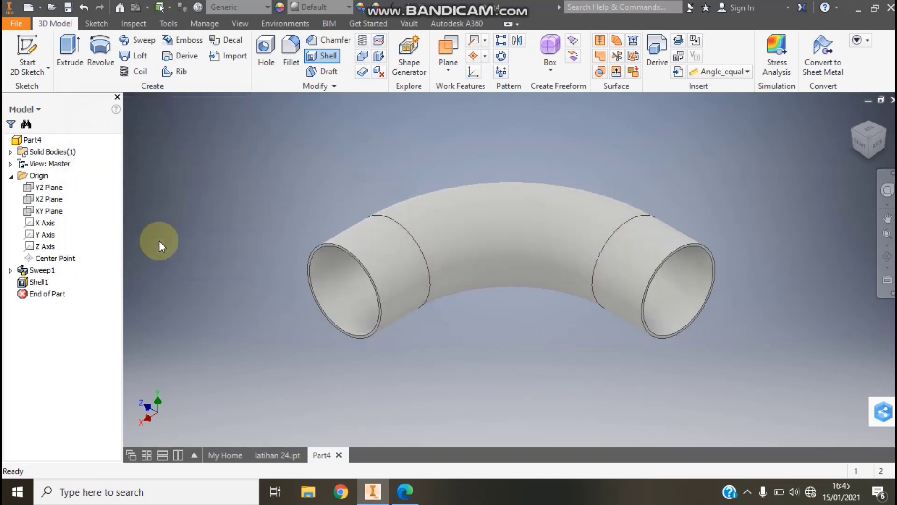
left_click(851, 128)
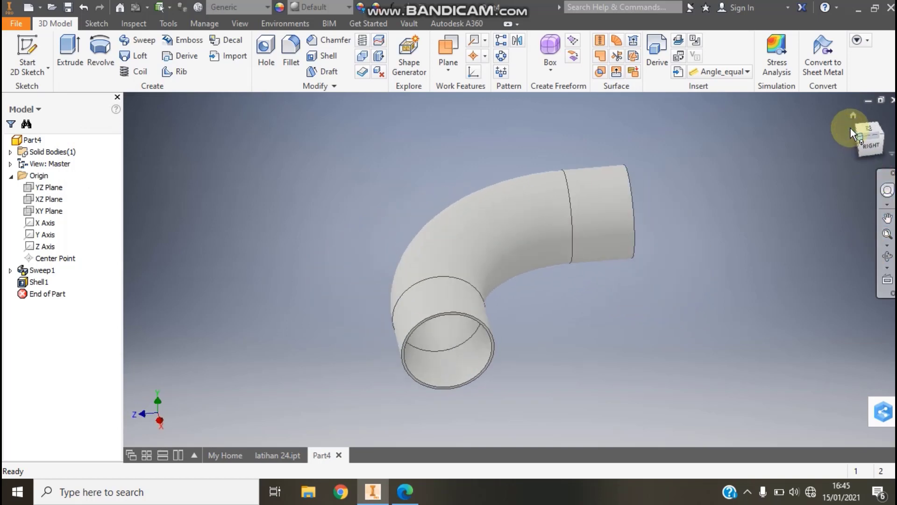
left_click(404, 493)
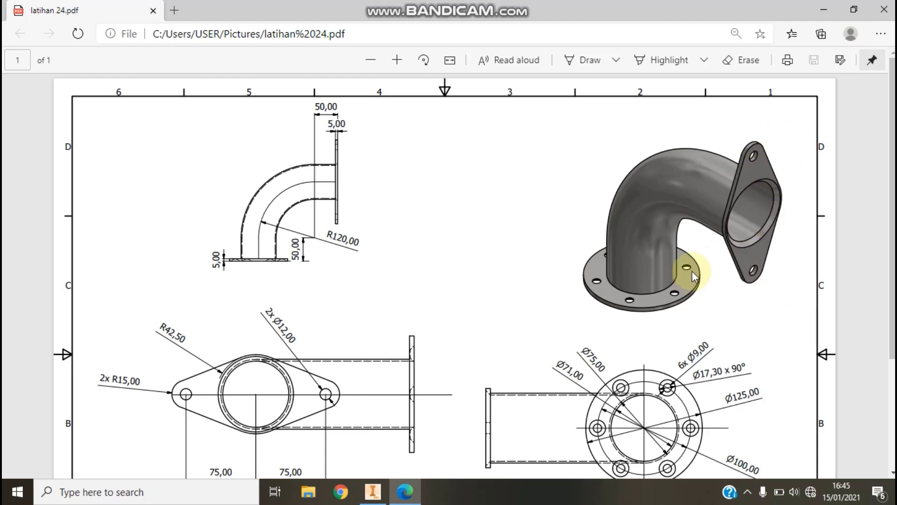
mouse_move(405, 491)
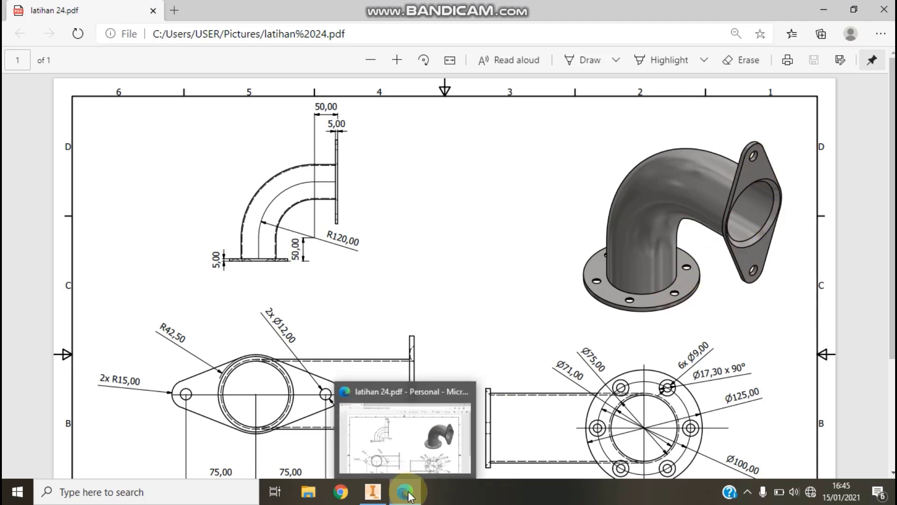
View the pipe from the right, frame its open end, and start Sketch3 on the ring face
left_click(410, 498)
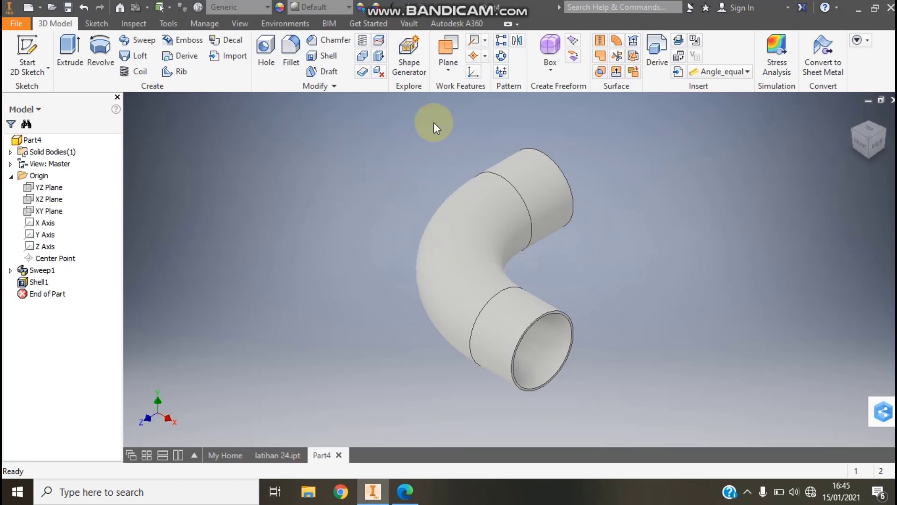
mouse_move(869, 138)
left_click(884, 135)
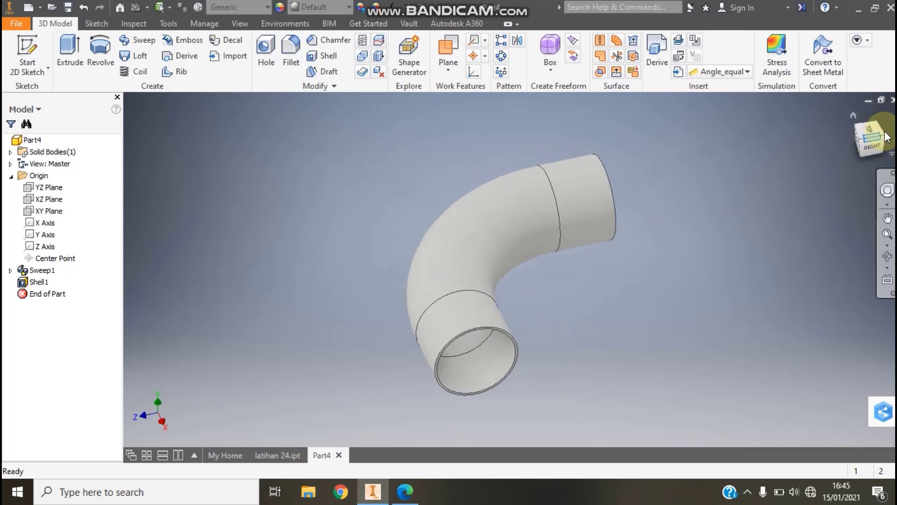
scroll(785, 217, "down", 3)
scroll(851, 209, "down", 2)
left_click(887, 216)
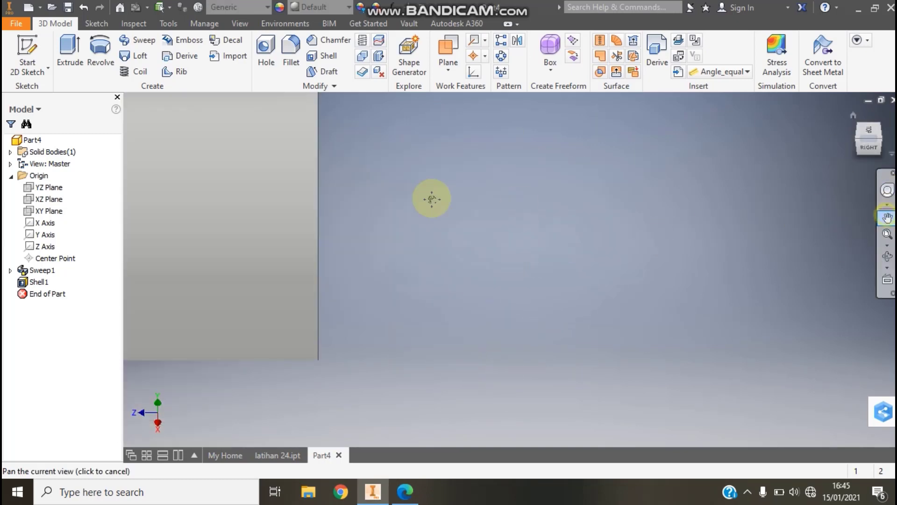
mouse_move(431, 196)
left_mouse_down()
mouse_move(342, 184)
mouse_move(445, 282)
mouse_move(475, 273)
left_mouse_up()
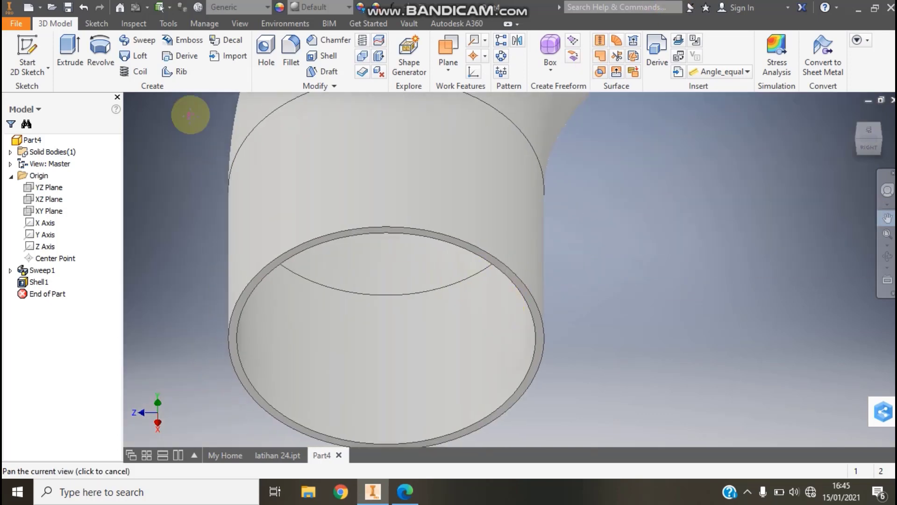
left_click(208, 162)
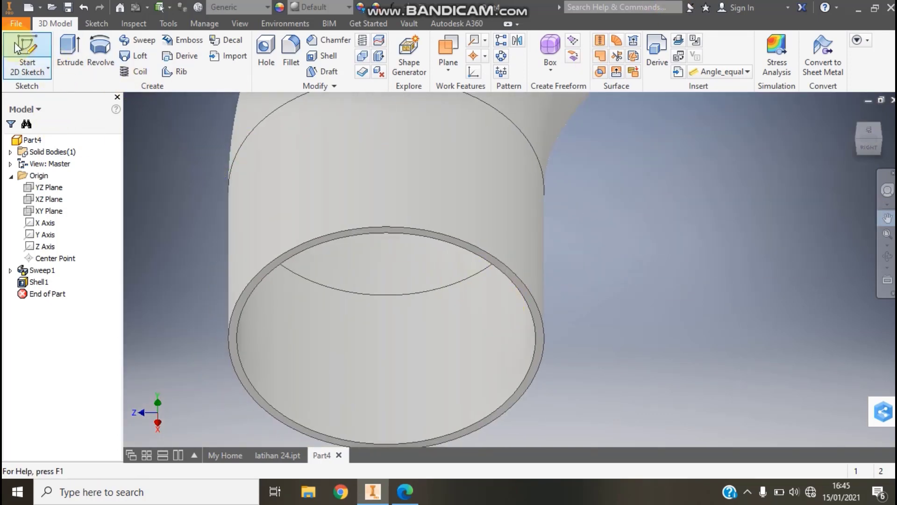
left_click(44, 46)
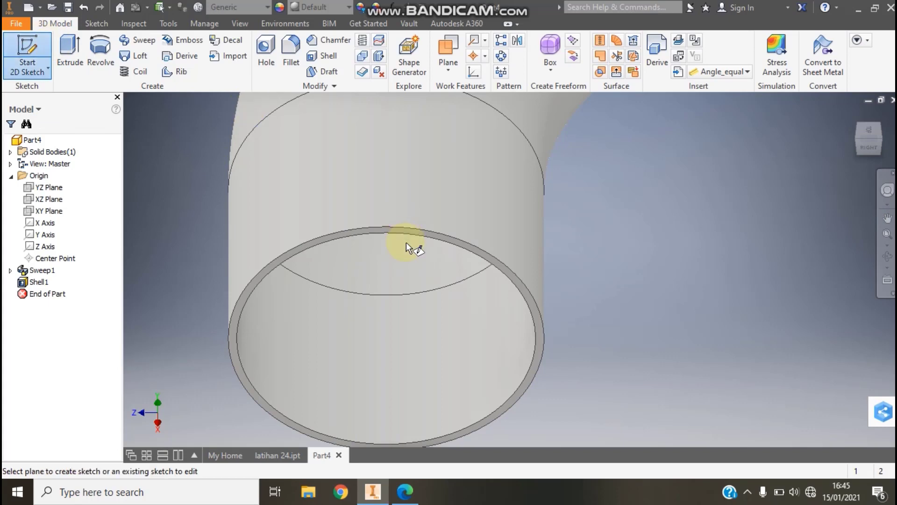
left_click(269, 270)
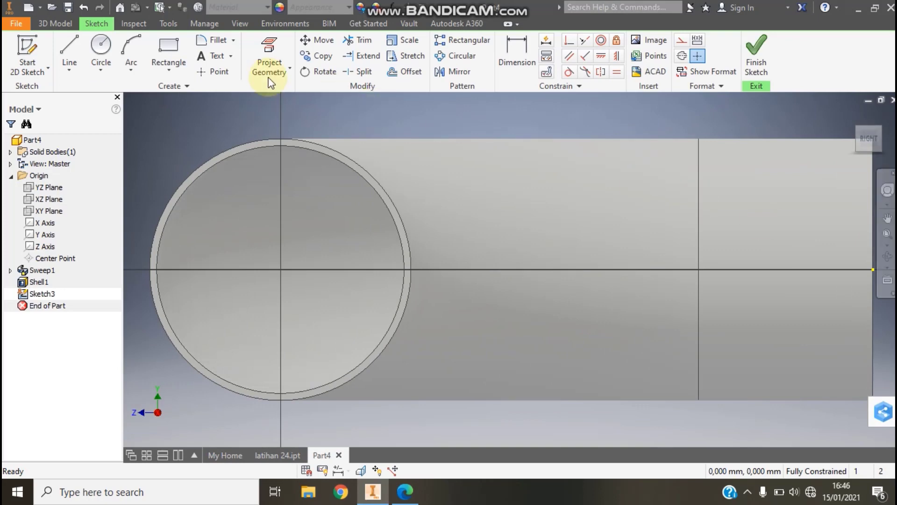
Project the pipe's outer edge circle into Sketch3 and check the reference drawing
left_click(266, 51)
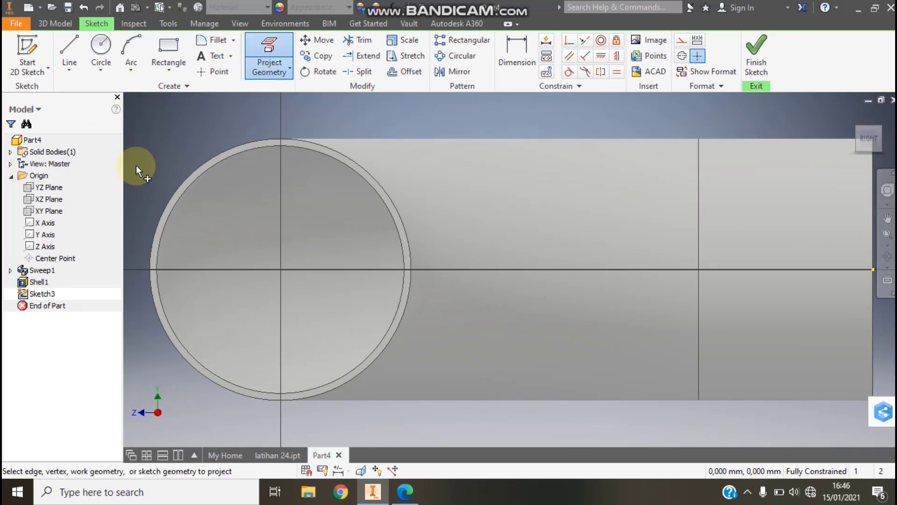
left_click(173, 184)
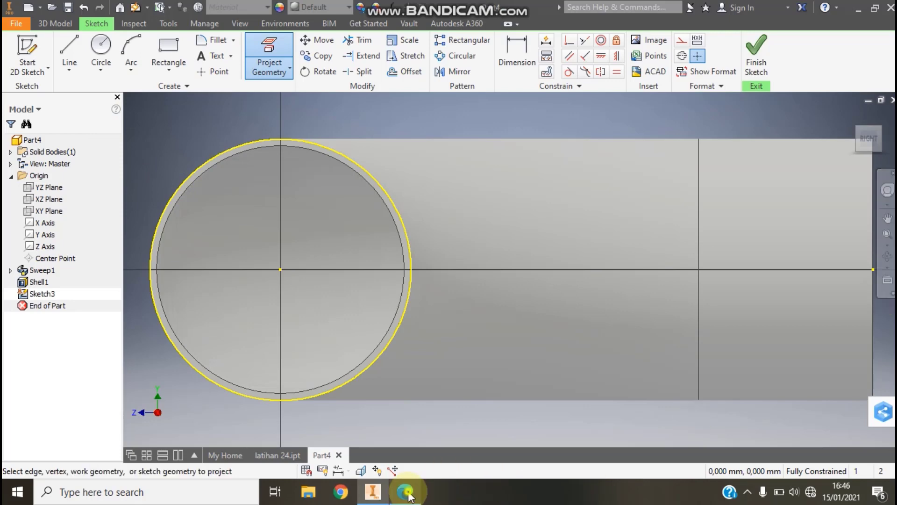
key("alt+Tab")
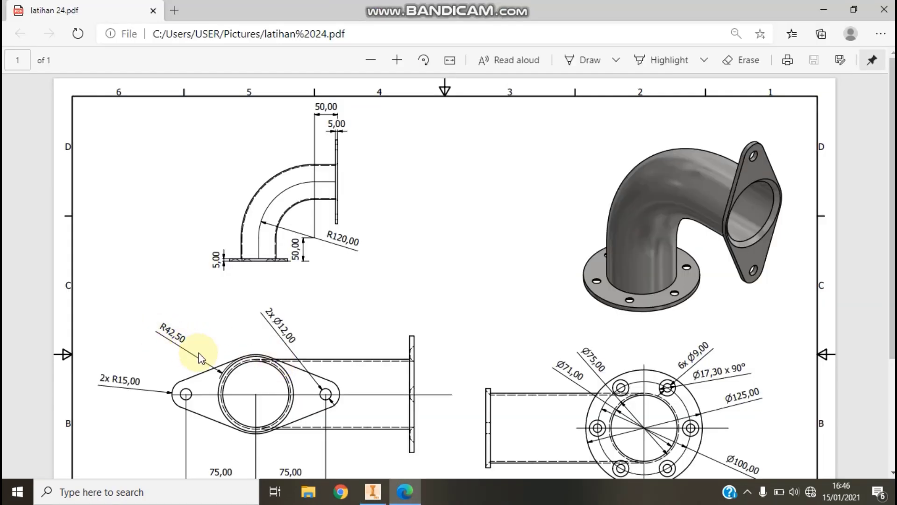
left_click(373, 490)
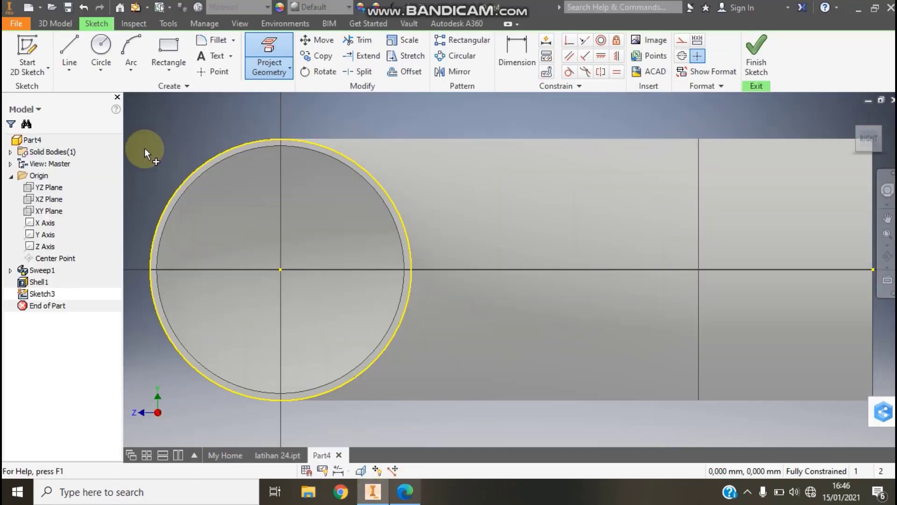
Draw a 42,5 radius circle centred on the pipe end's origin for the flange outline
left_click(99, 49)
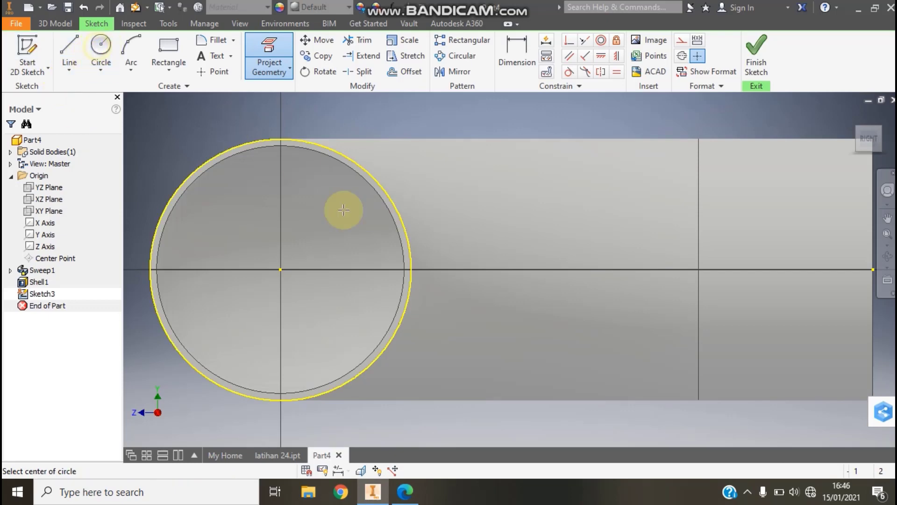
left_click(280, 270)
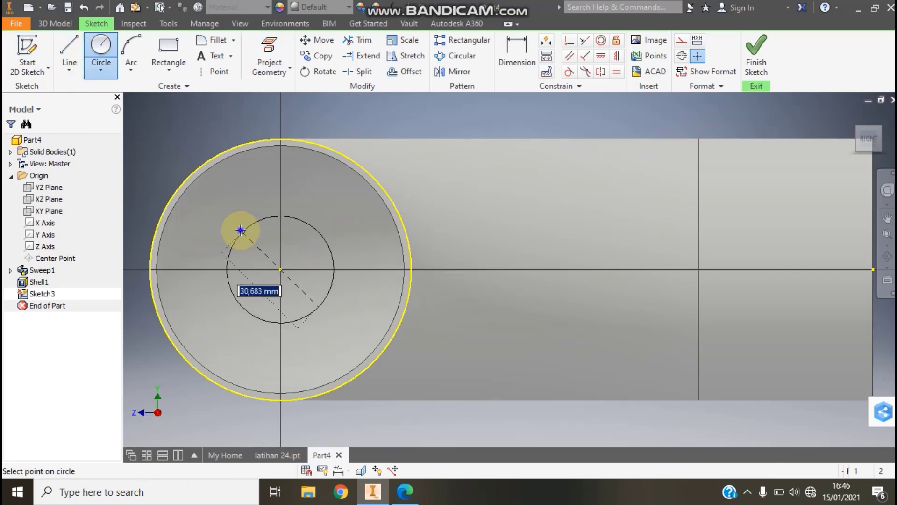
right_click(240, 230)
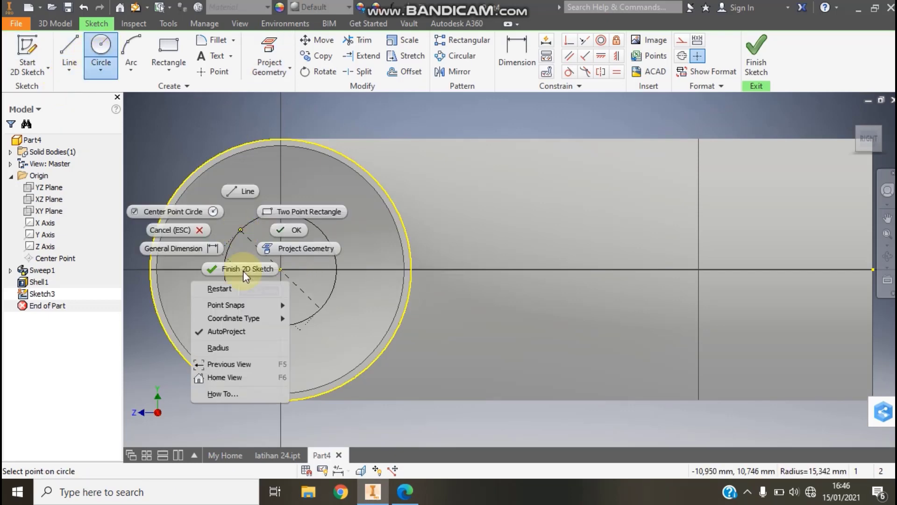
left_click(230, 352)
type("42")
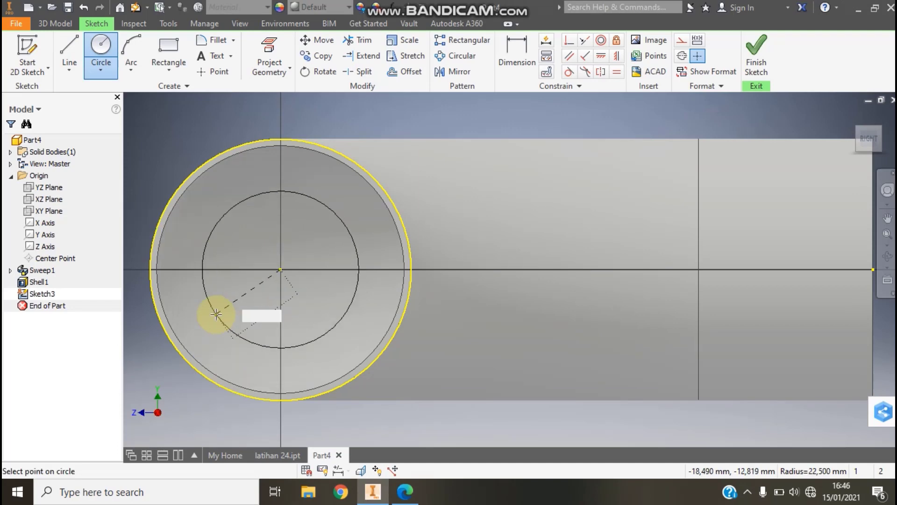
key("Return")
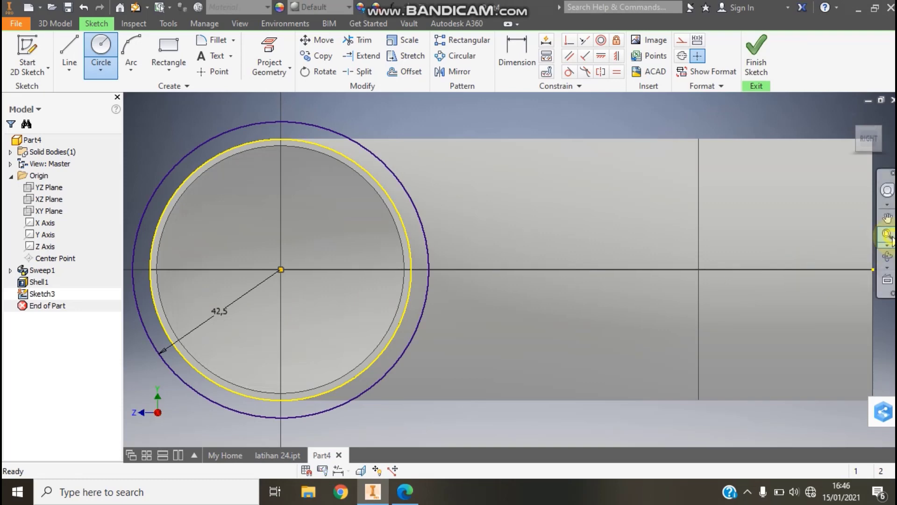
left_click(887, 218)
left_click_drag(268, 286, 365, 133)
key("Escape")
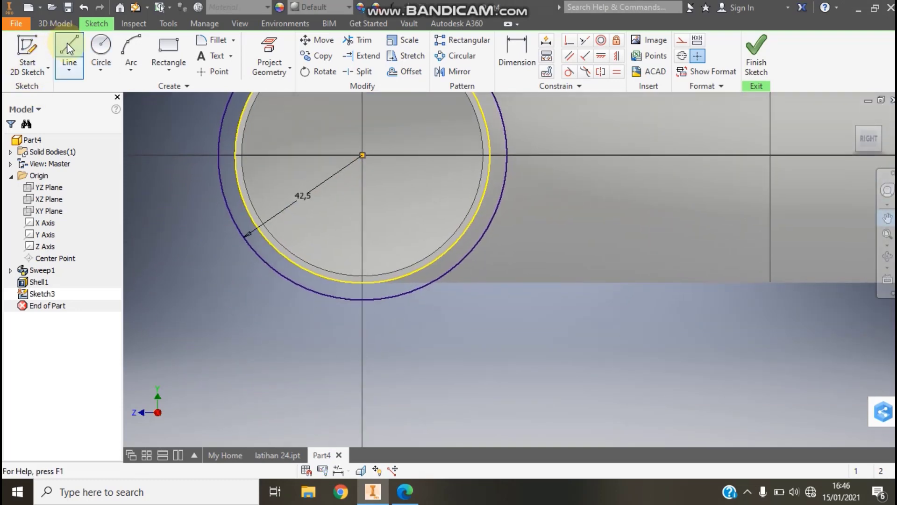
left_click(66, 43)
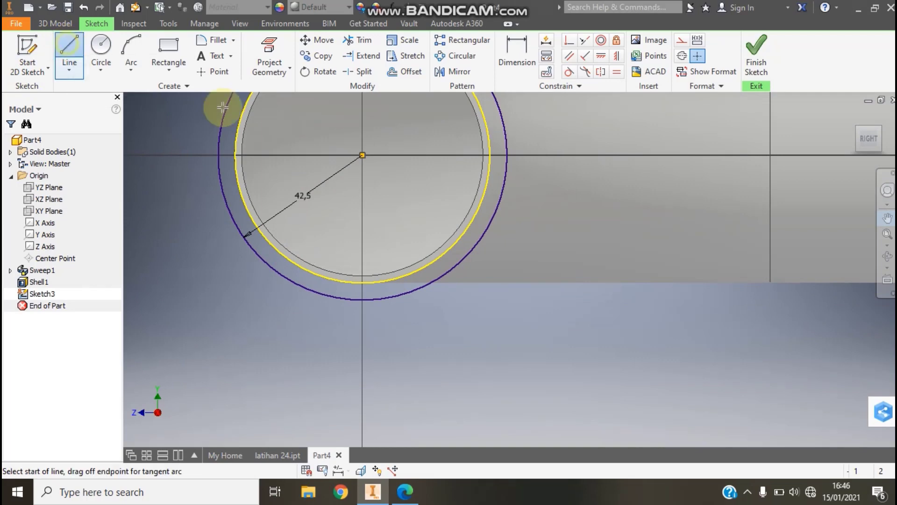
Draw a horizontal construction line below the flange circle, coincident with the circle's centre
left_click(235, 379)
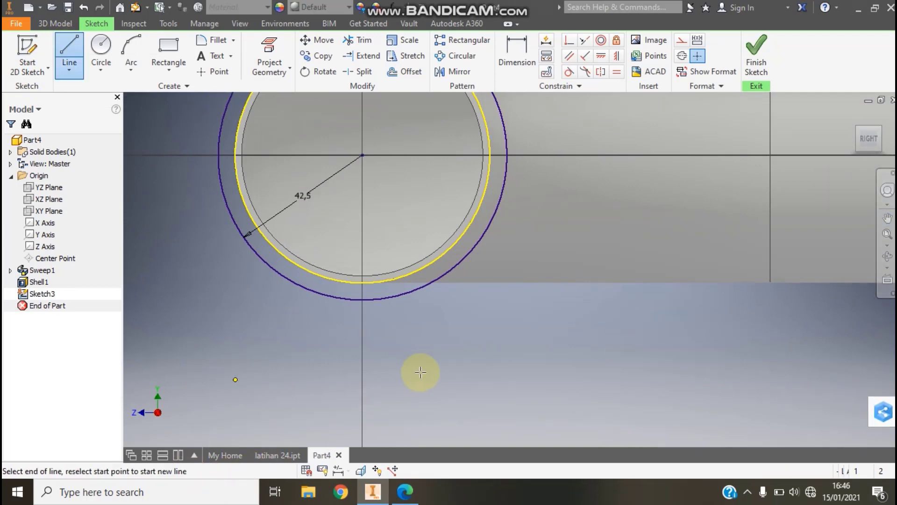
left_click(483, 379)
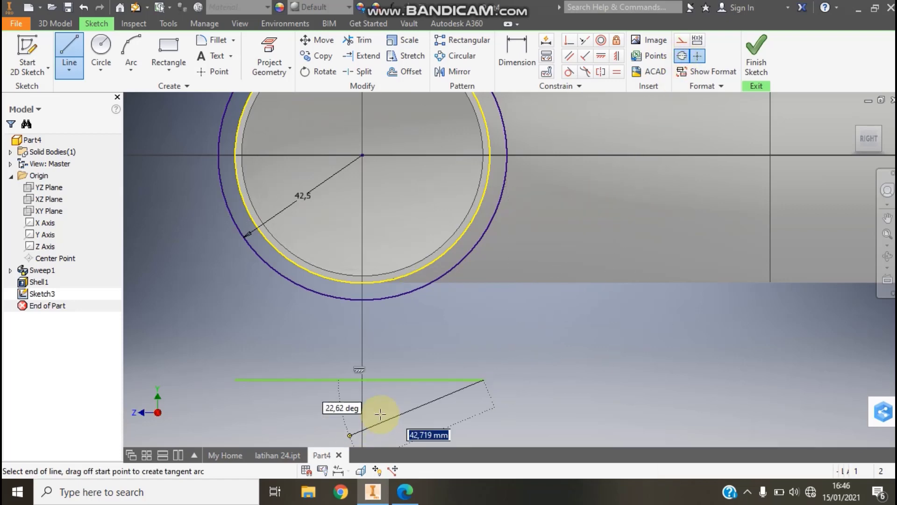
key("Escape")
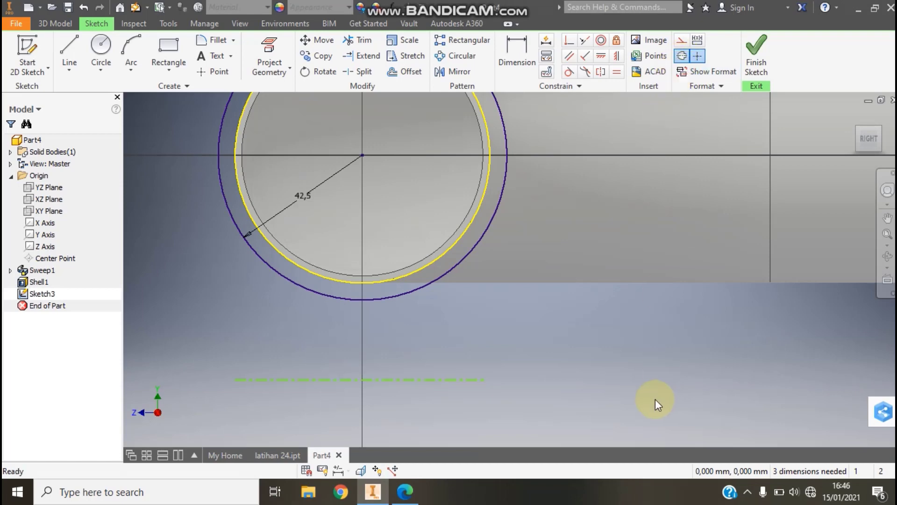
left_click(568, 42)
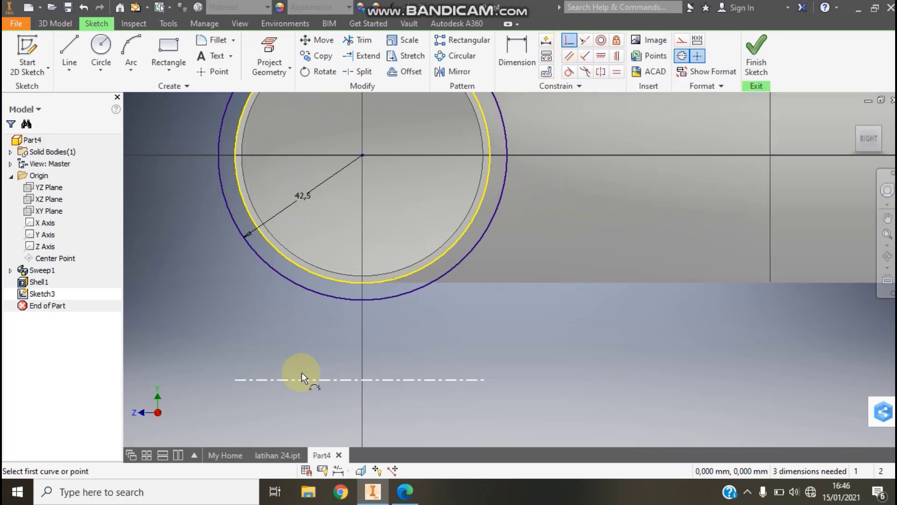
left_click(360, 379)
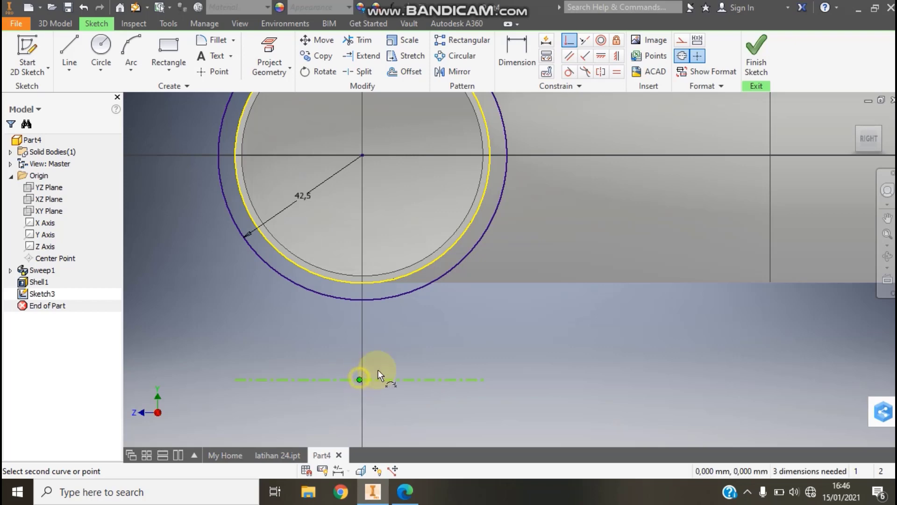
left_click(362, 155)
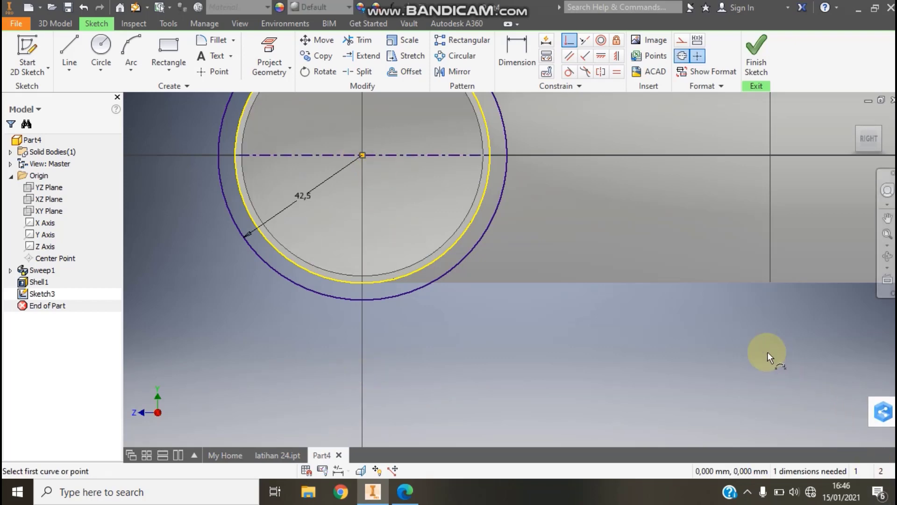
Dimension the vertical line 75 mm from the bore centre and check the reference drawing
left_click(518, 58)
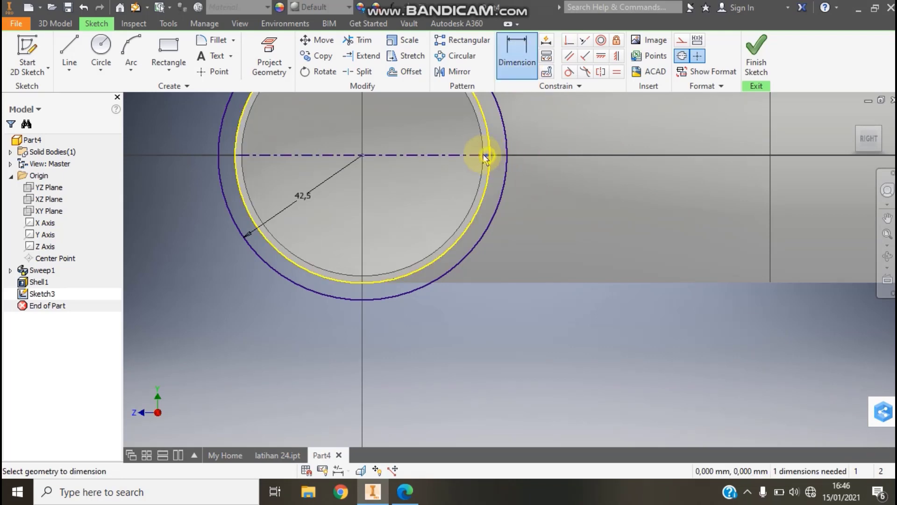
left_click(361, 155)
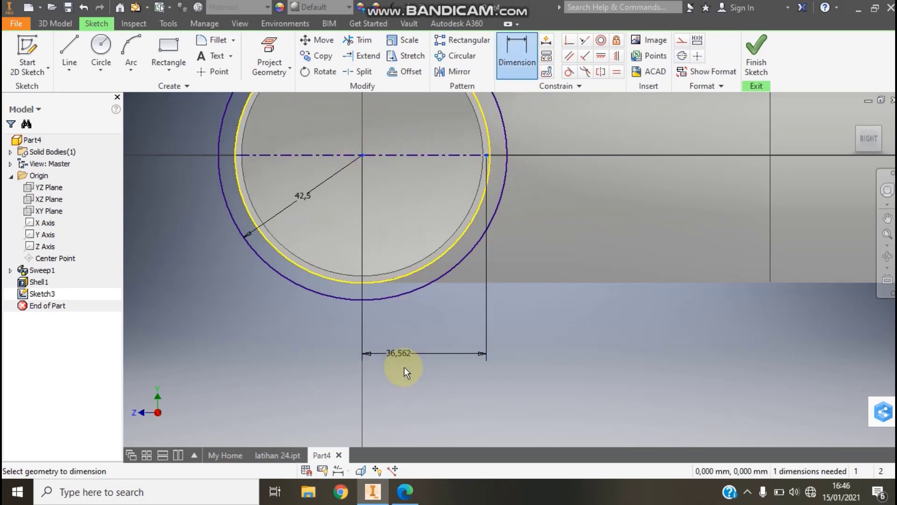
left_click(421, 383)
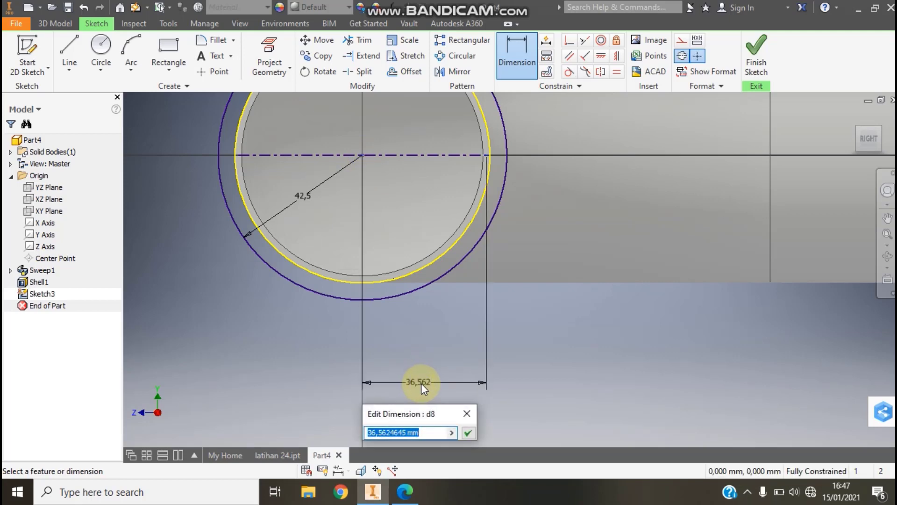
type("70")
key("Return")
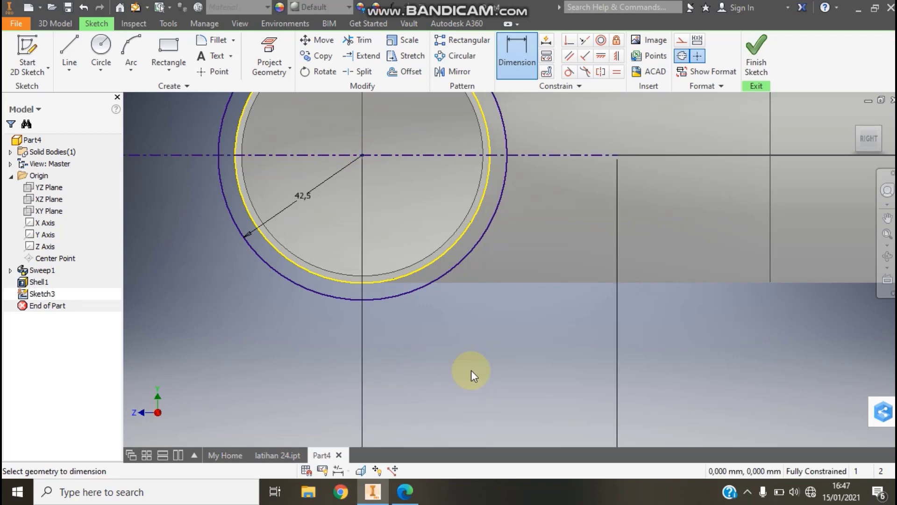
scroll(386, 260, "up", 3)
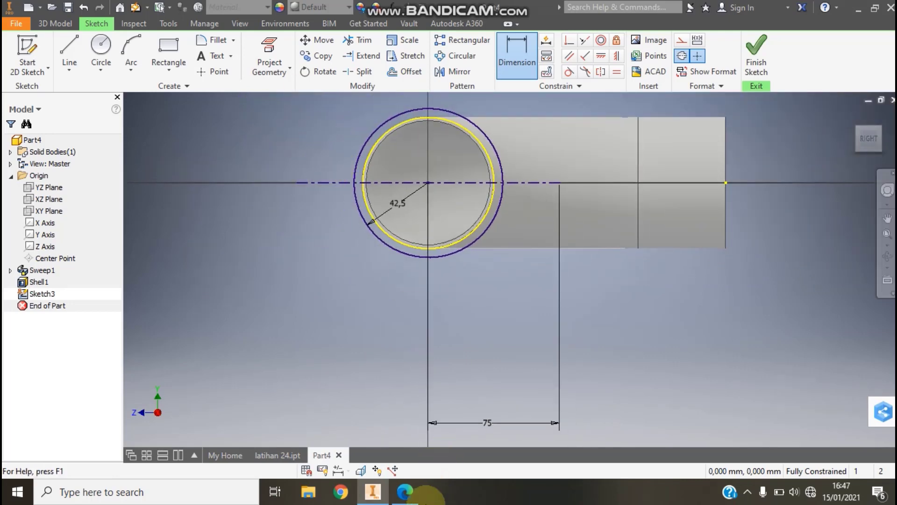
left_click(405, 491)
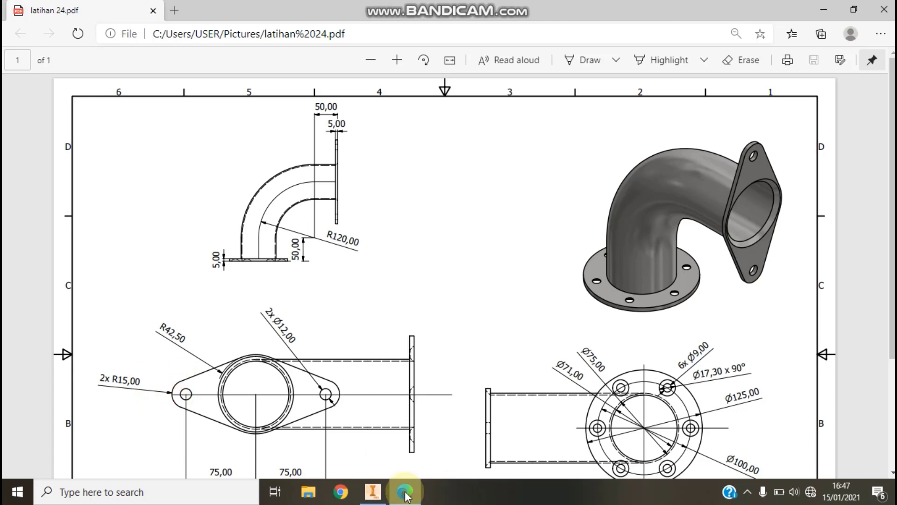
left_click(373, 491)
Draw two radius-15 circles on the centre line, one either side of the flange
left_click(103, 63)
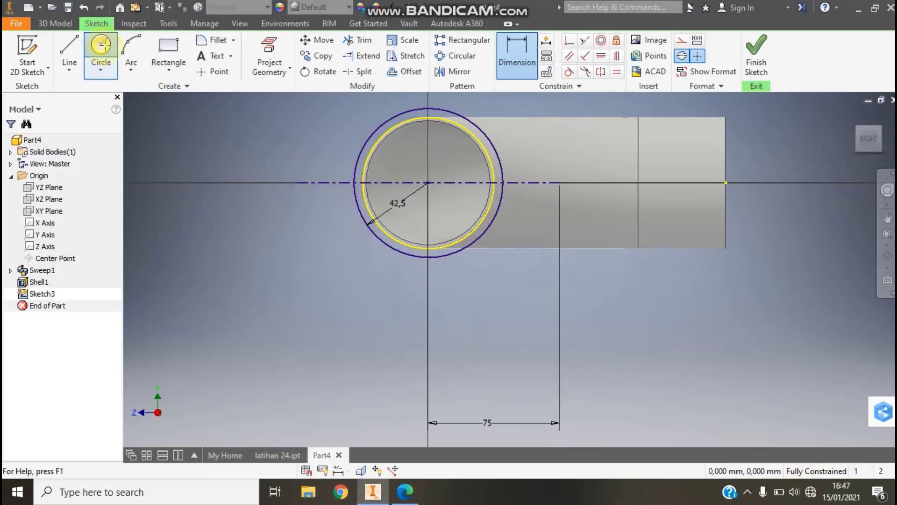
left_click(297, 182)
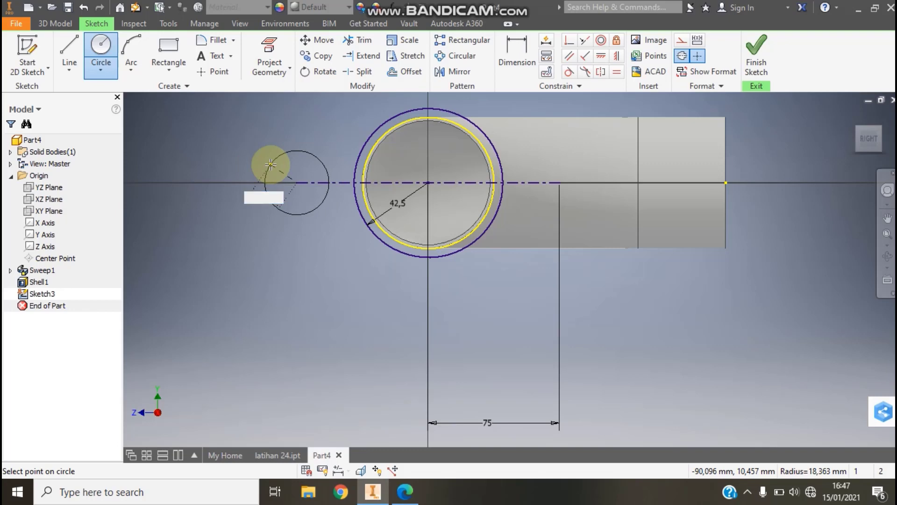
type("15")
key("Return")
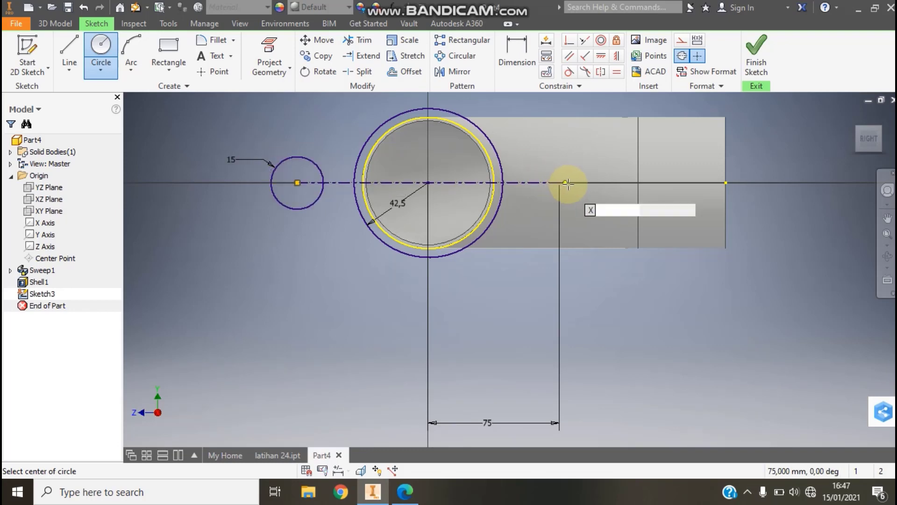
left_click(559, 182)
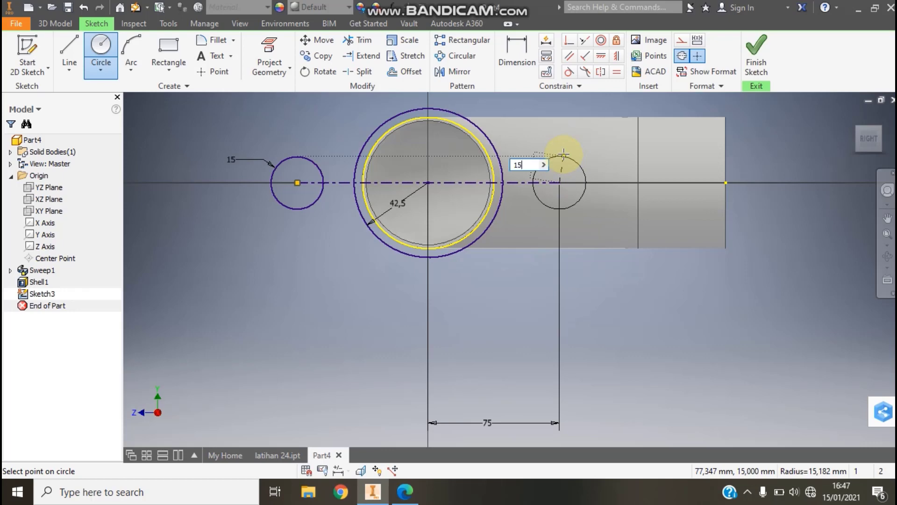
type("15")
key("Return")
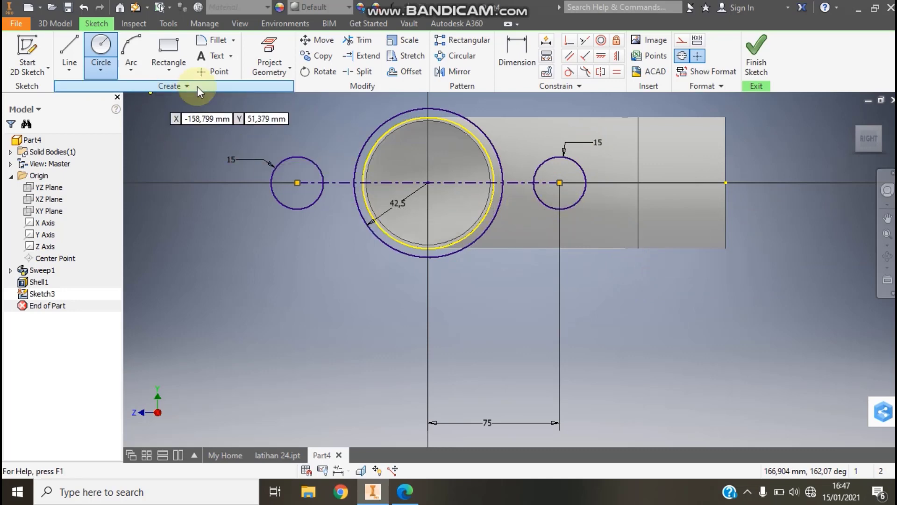
key("l")
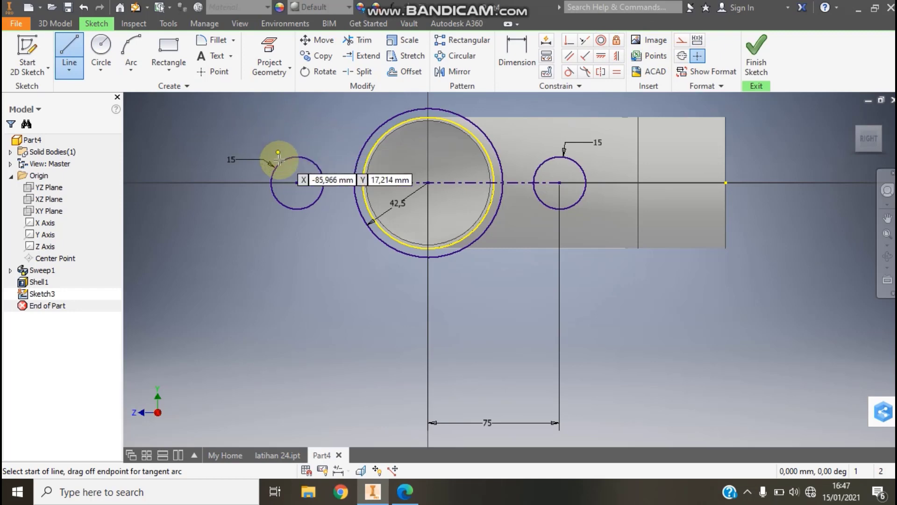
Draw four lines joining the two small circles to the outer flange circle
left_click_drag(281, 162, 400, 113)
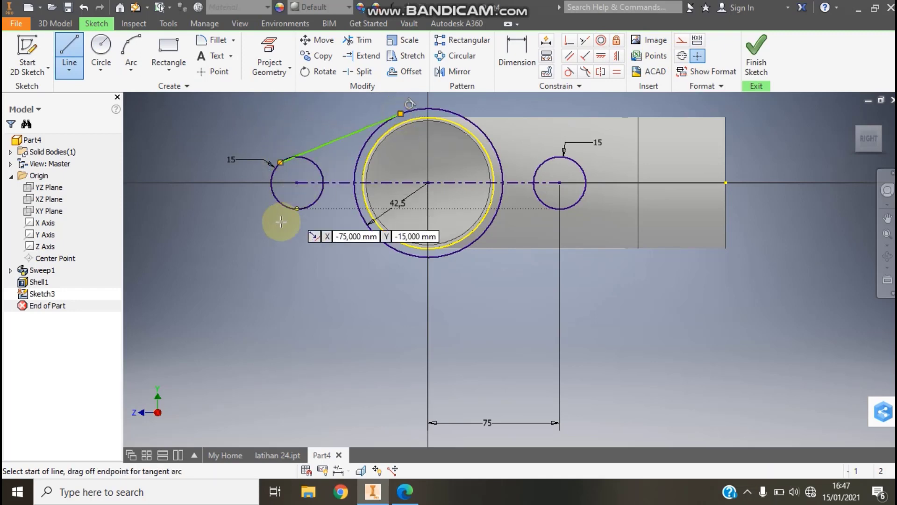
left_click_drag(293, 211, 400, 252)
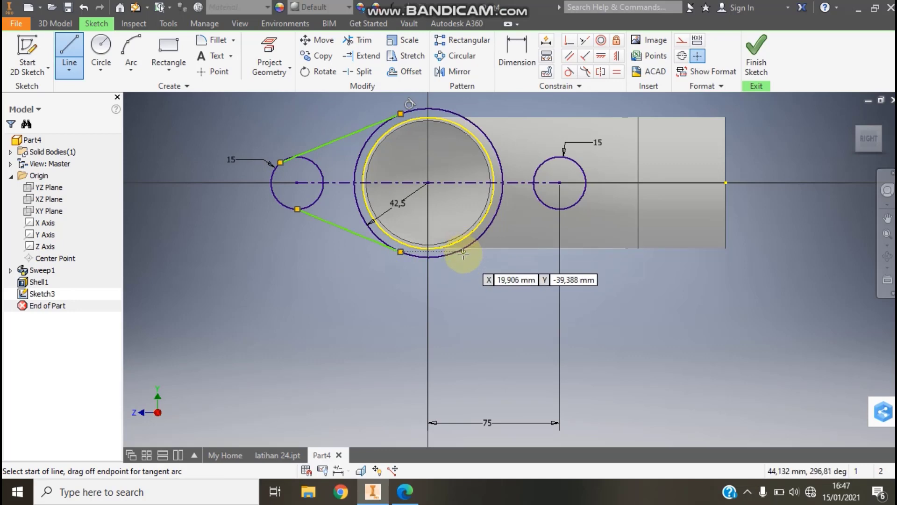
left_click_drag(460, 252, 562, 209)
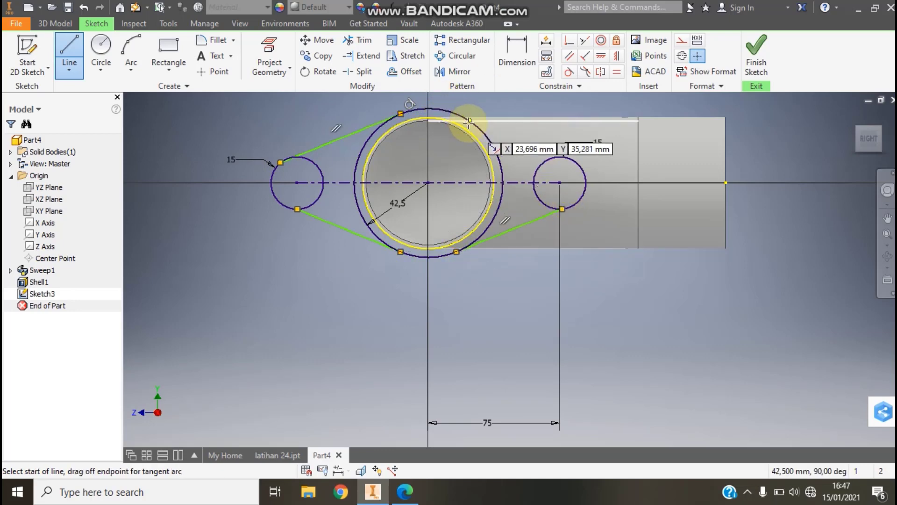
left_click(456, 113)
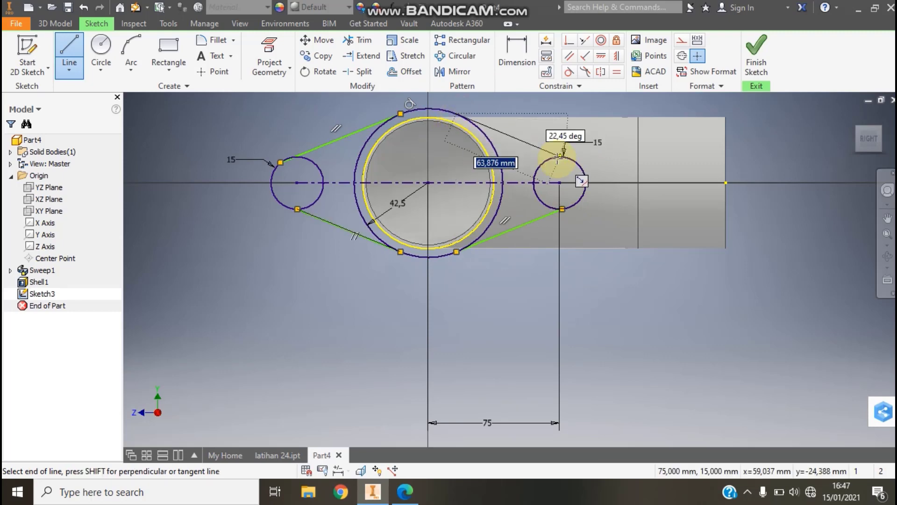
key("Escape")
key("Escape")
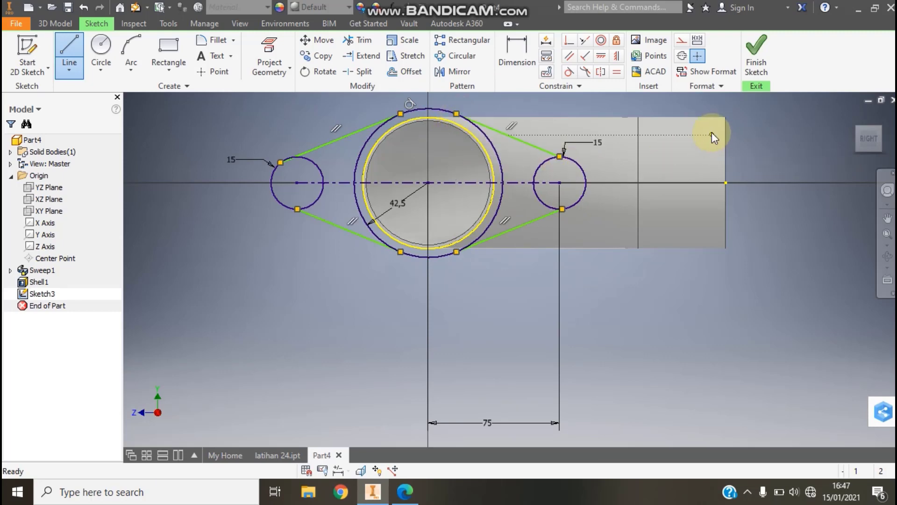
Make the upper-left line tangent to the left circle and the outer circle
left_click(575, 73)
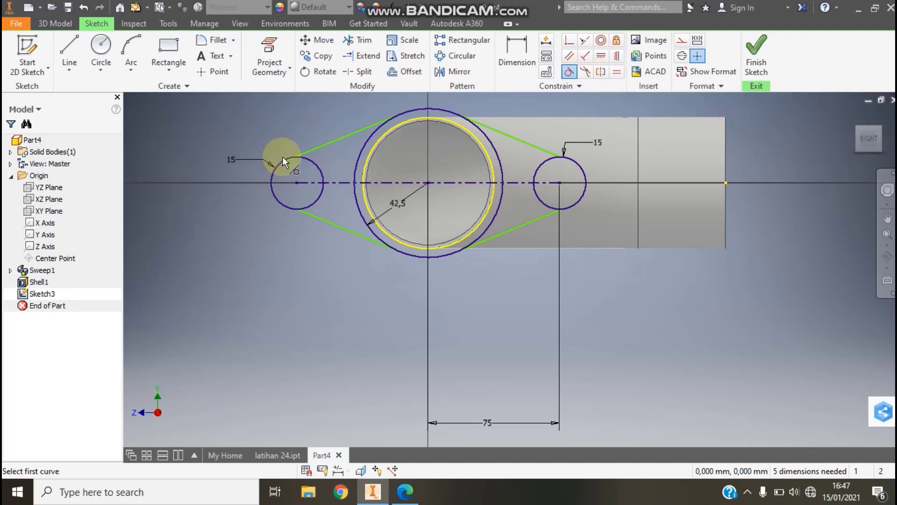
left_click(274, 170)
left_click(321, 146)
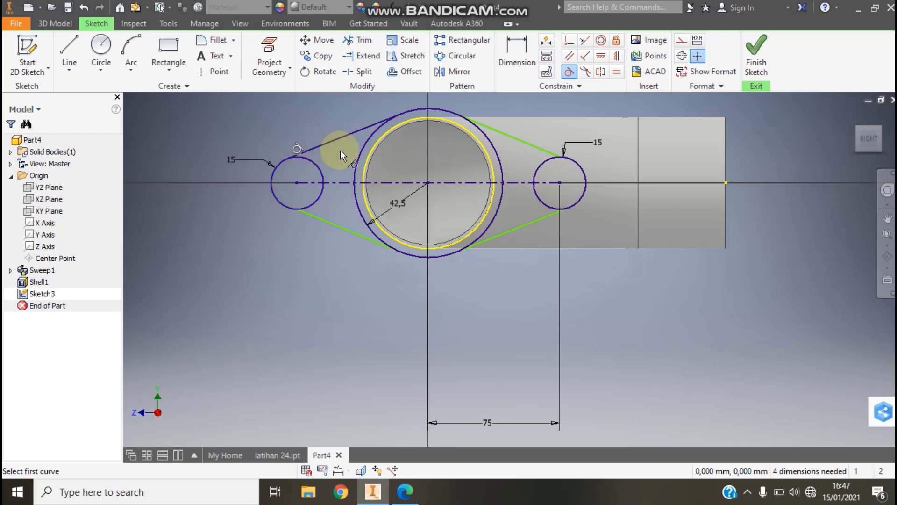
left_click(341, 136)
left_click(362, 145)
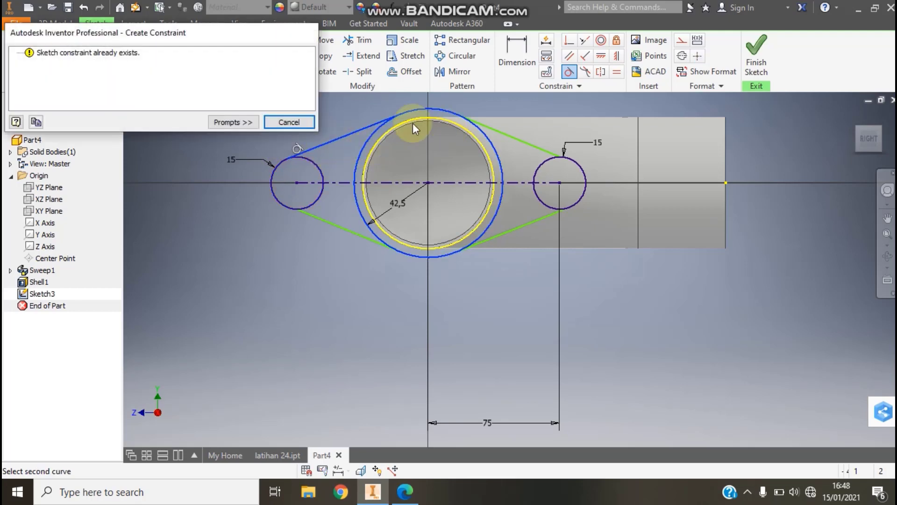
left_click(296, 121)
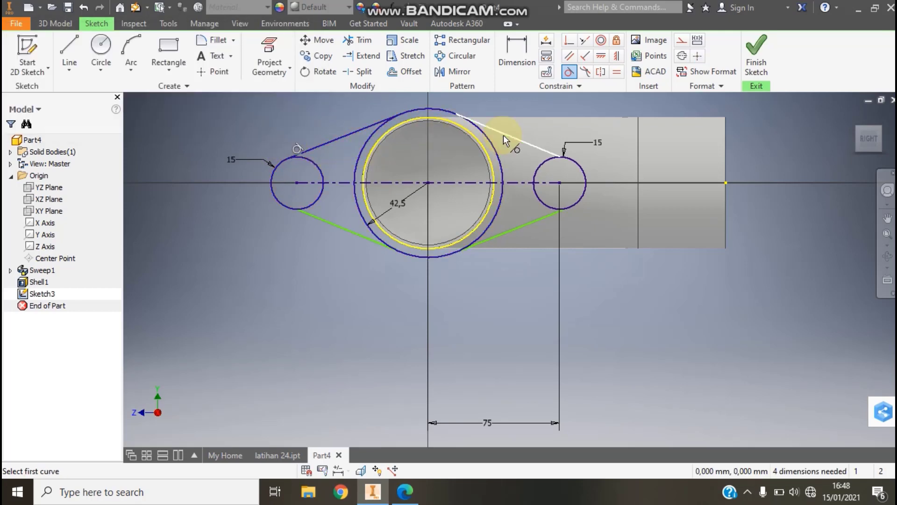
Make the upper-right, lower-right and lower-left lines tangent, fully constraining the sketch
left_click(475, 128)
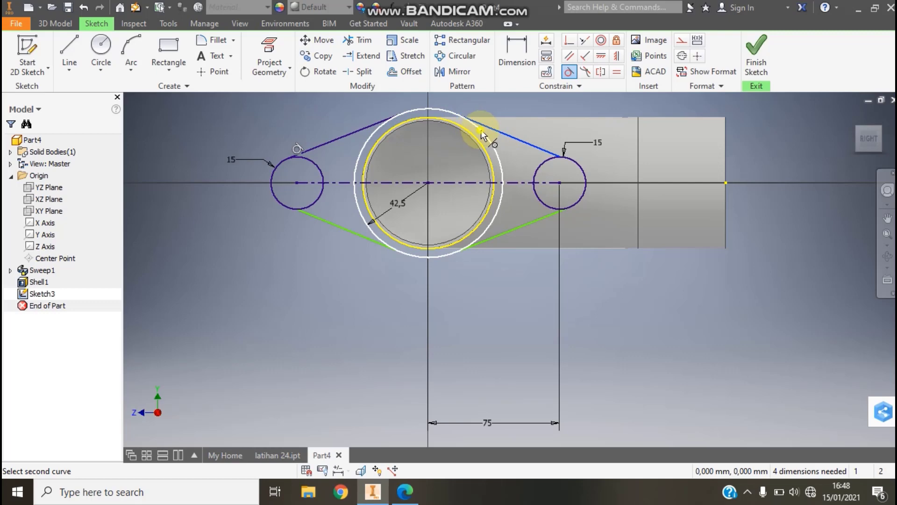
left_click(537, 147)
left_click(575, 162)
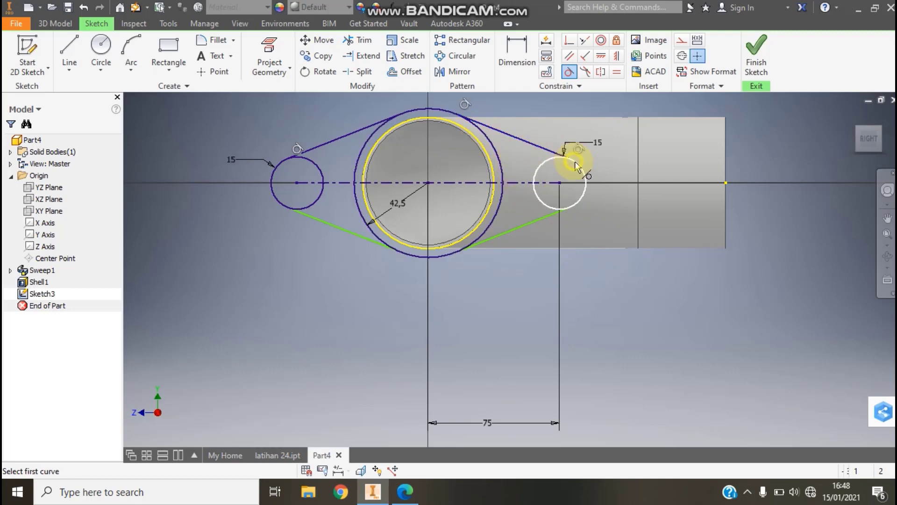
left_click(550, 206)
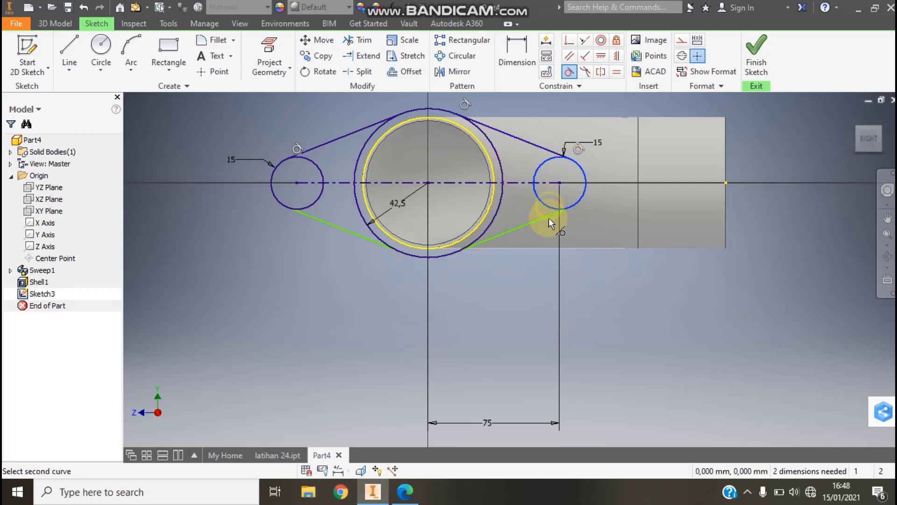
left_click(491, 237)
left_click(484, 228)
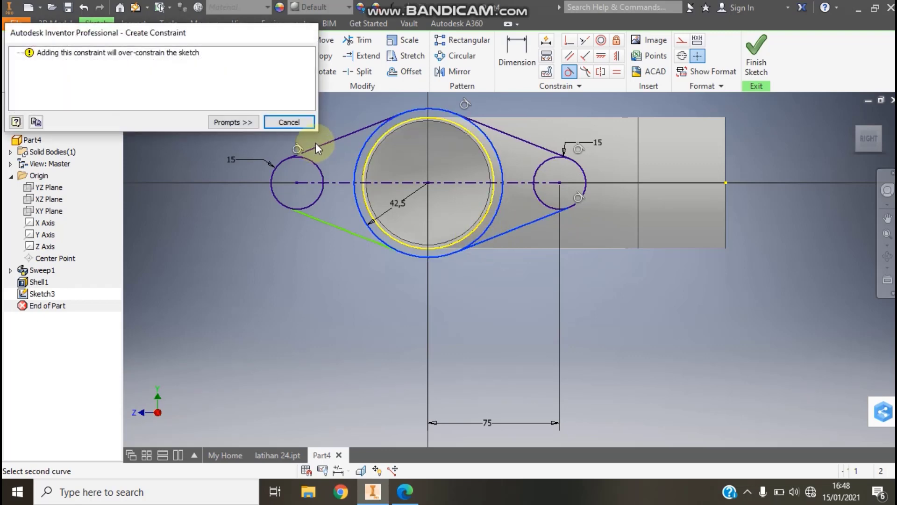
left_click(327, 224)
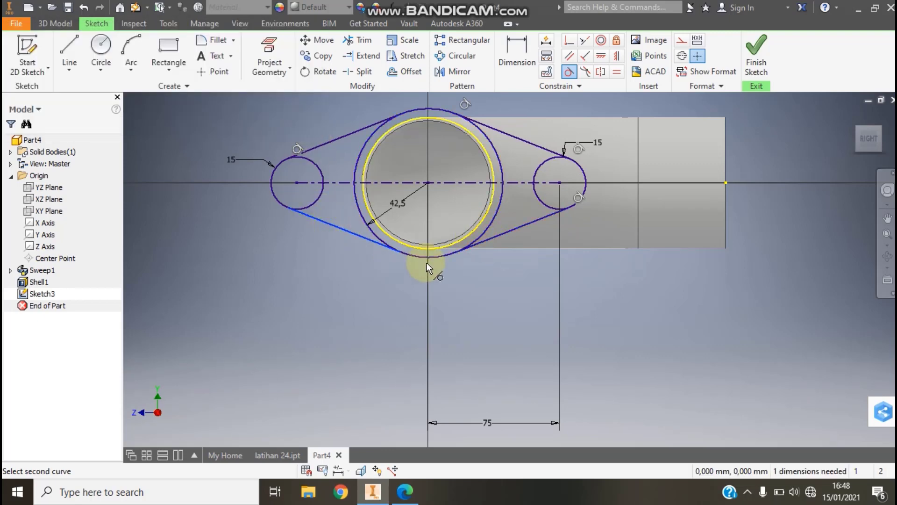
left_click(426, 259)
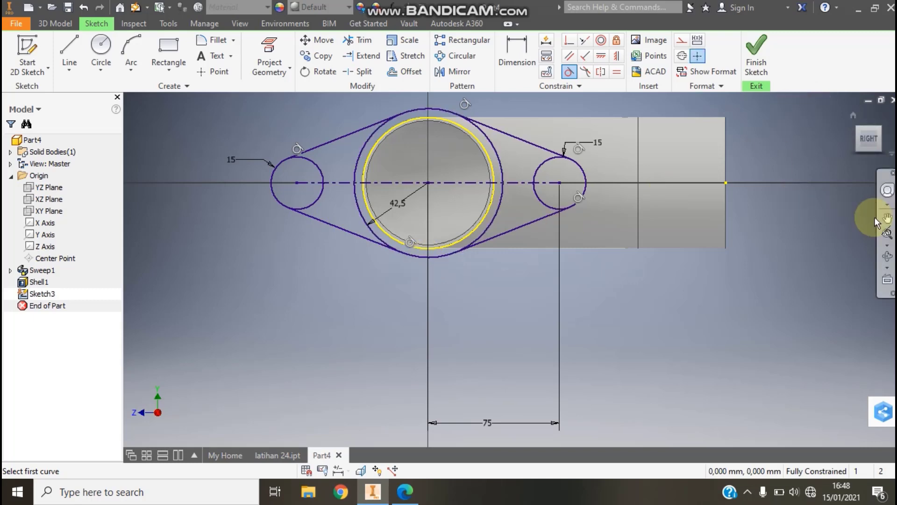
left_click(885, 233)
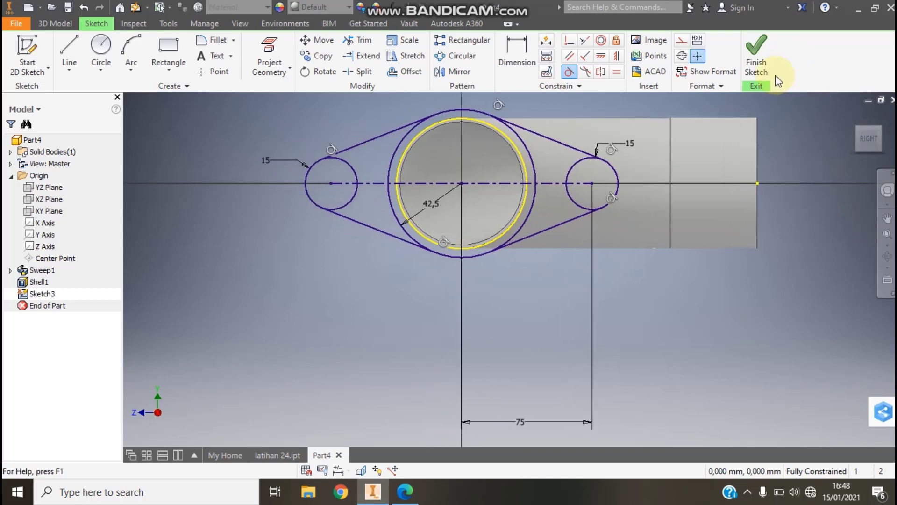
Finish the flange sketch and bring it into an isometric, centred view
left_click(757, 60)
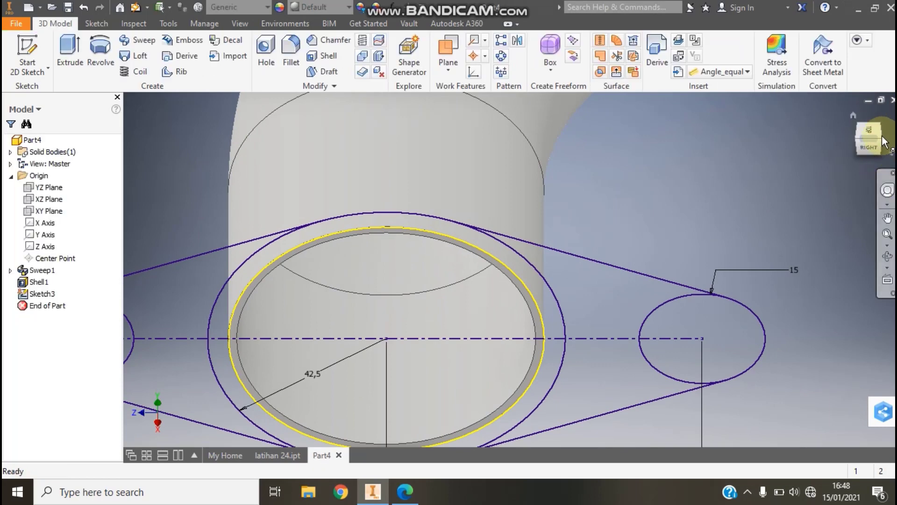
left_click(882, 145)
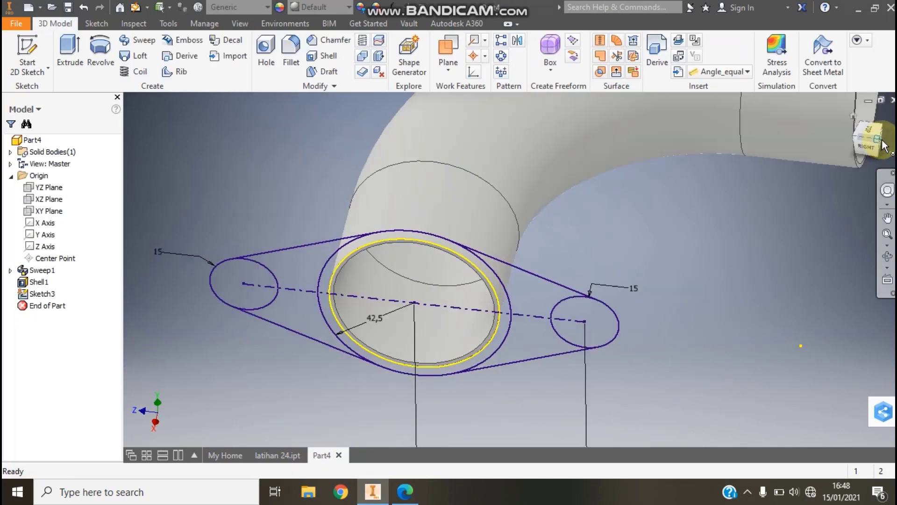
scroll(566, 174, "up", 5)
scroll(568, 177, "down", 5)
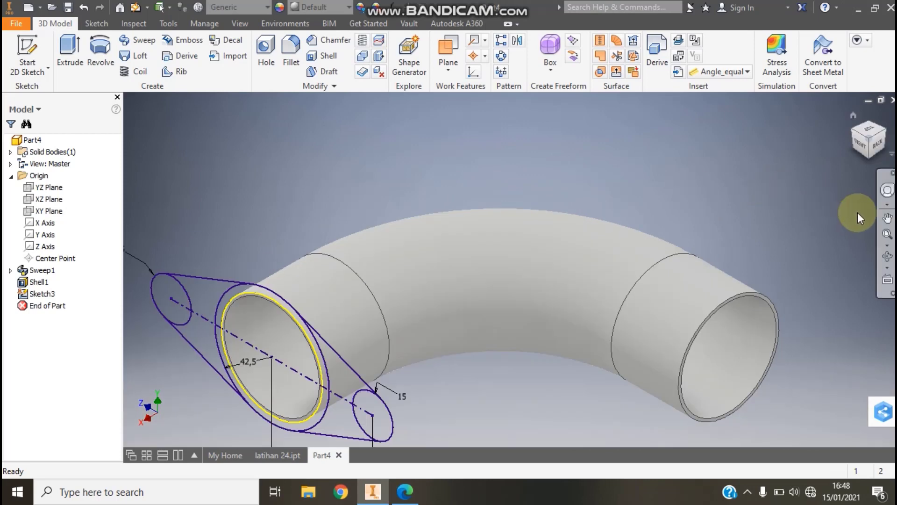
left_click(886, 219)
left_click_drag(387, 315, 525, 156)
scroll(527, 160, "up", 2)
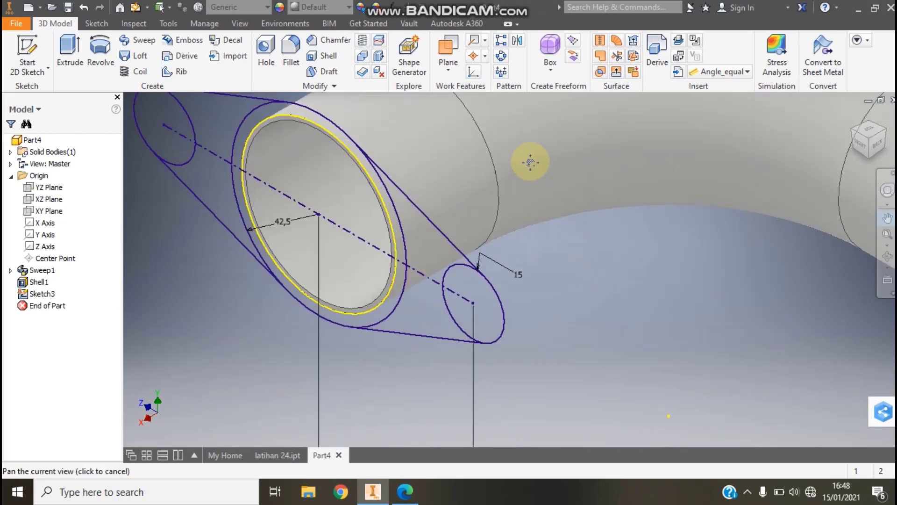
scroll(465, 164, "up", 2)
left_click_drag(465, 164, 554, 216)
key("Escape")
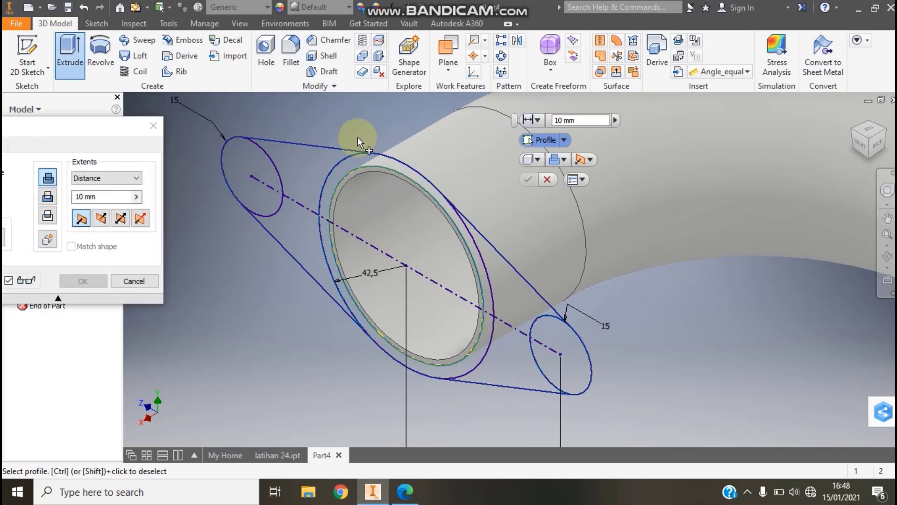
Extrude the bore ring and both lobe profiles 5 mm in the flipped direction
left_click(354, 161)
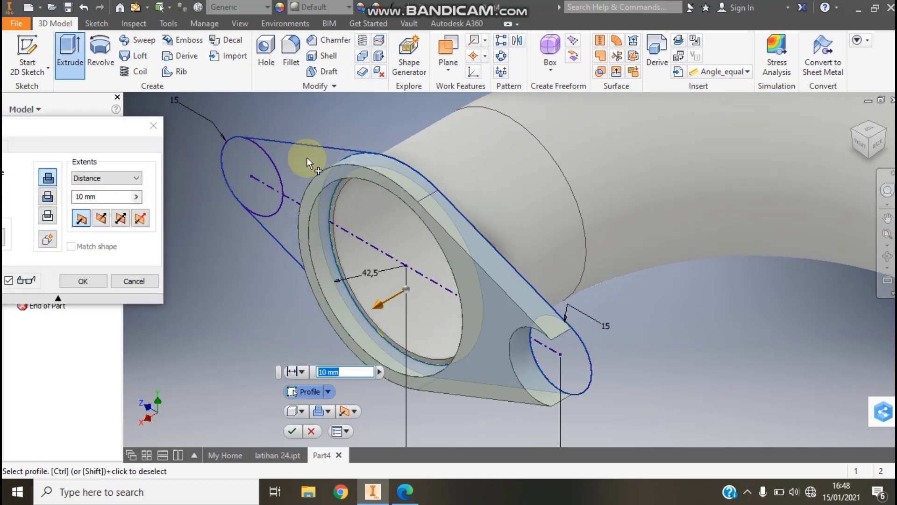
left_click(265, 170)
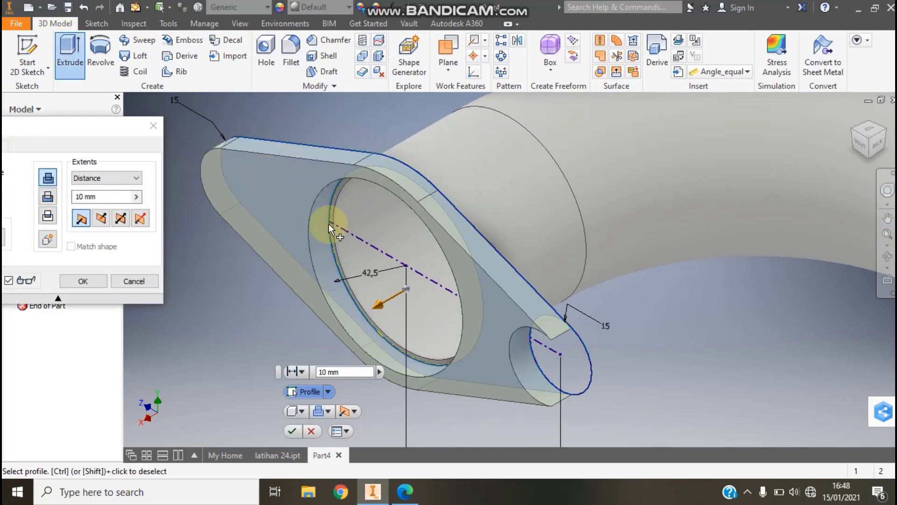
left_click(582, 369)
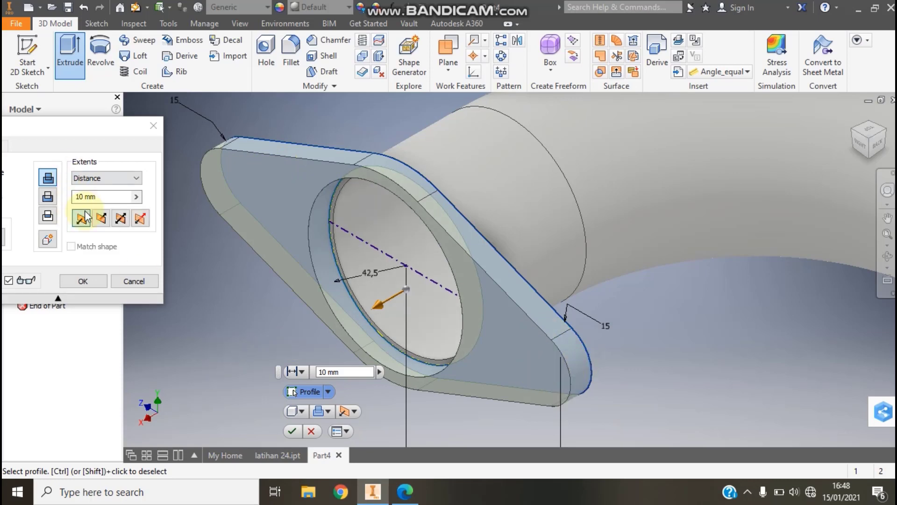
left_click_drag(82, 132, 139, 120)
left_click(157, 205)
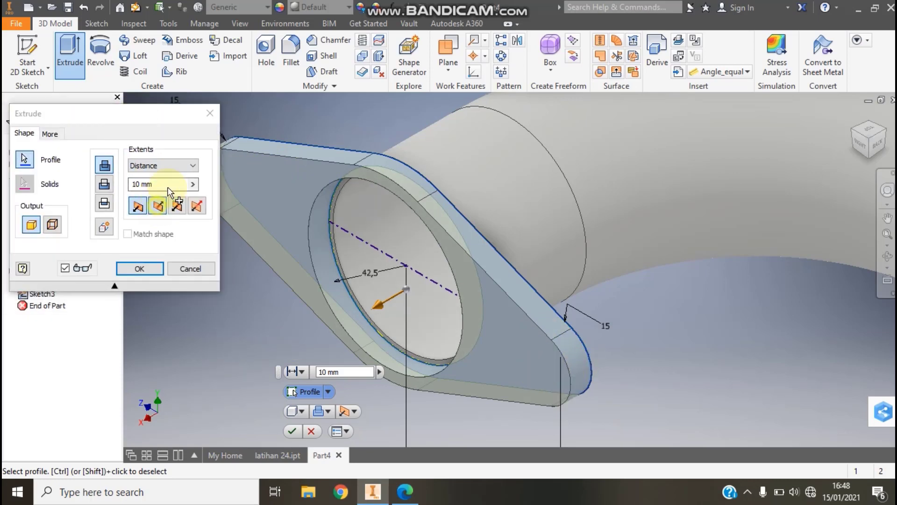
left_click(152, 184)
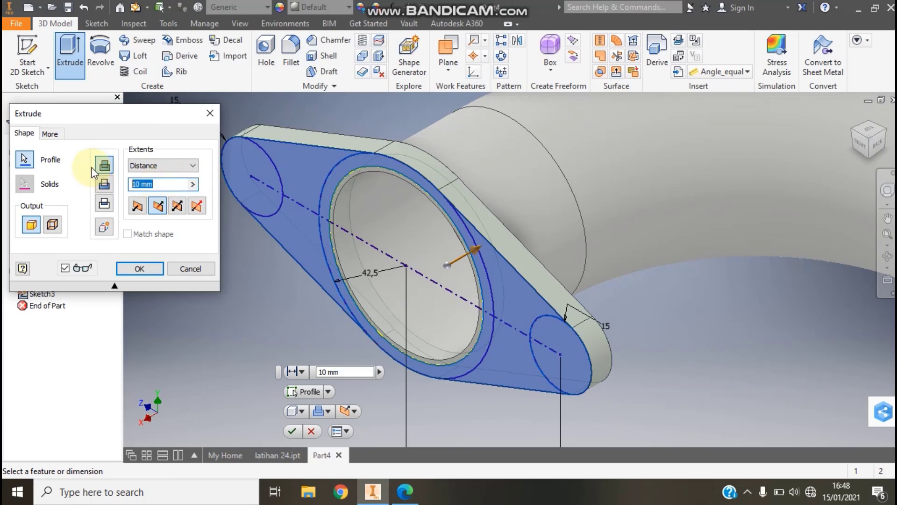
type("5")
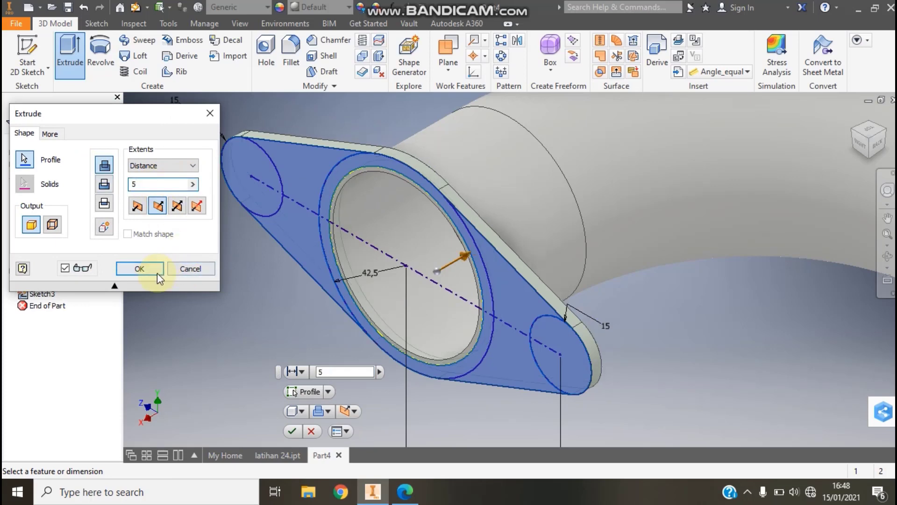
left_click(157, 273)
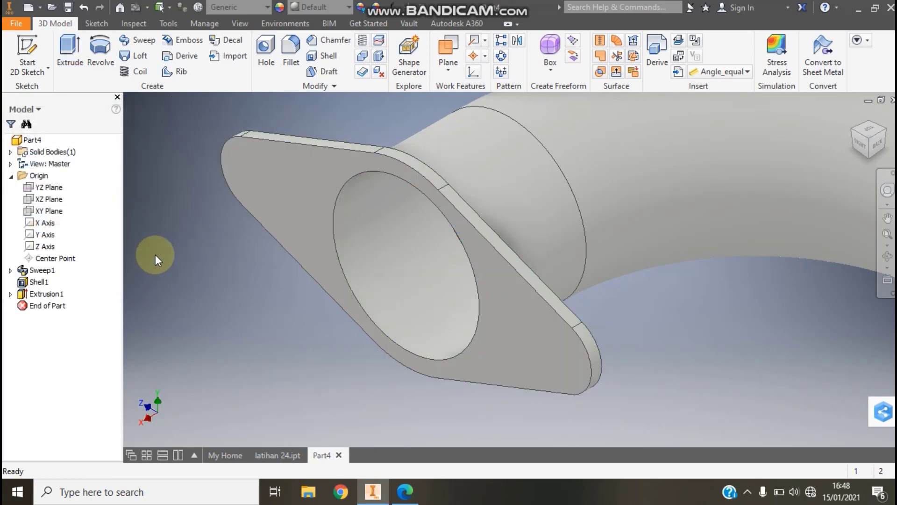
left_click(409, 461)
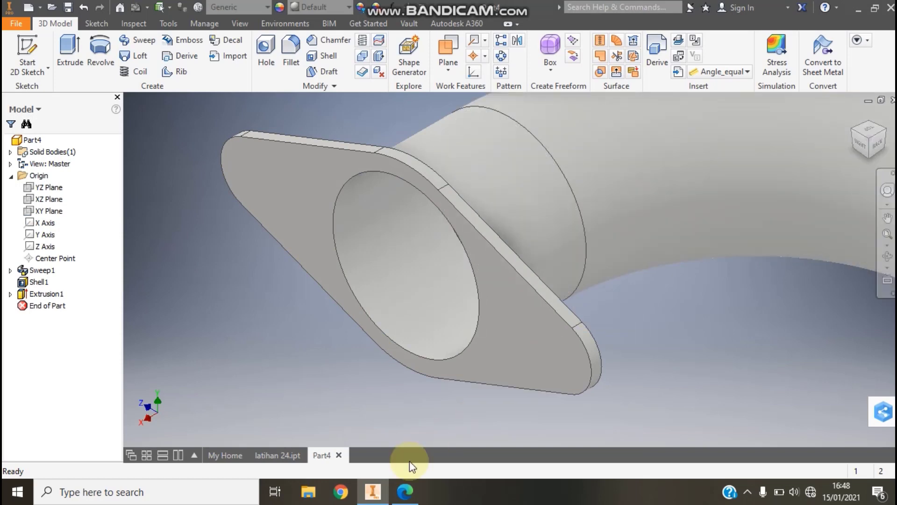
left_click(410, 492)
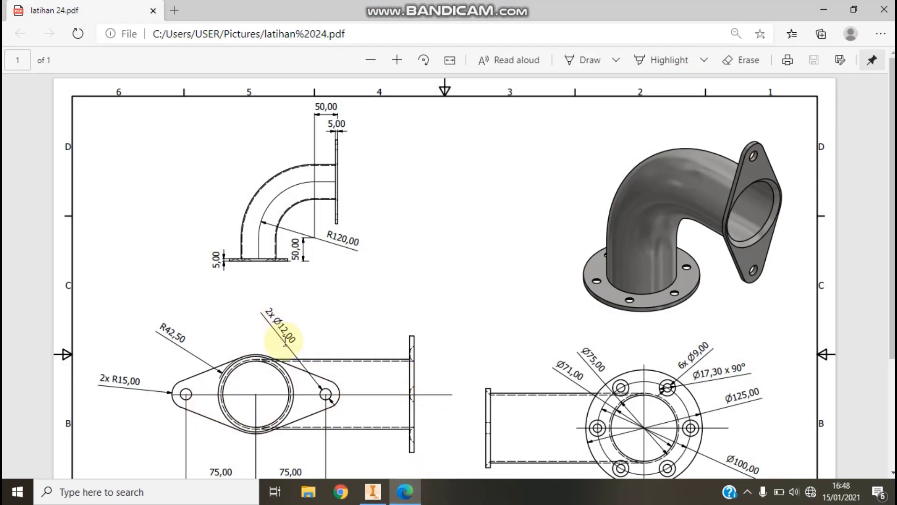
left_click(373, 491)
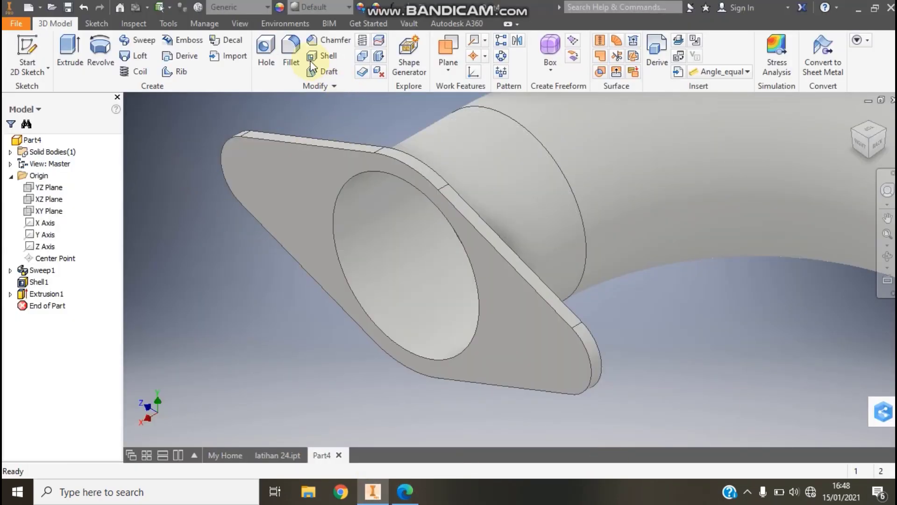
Cut a 12 mm hole concentric with the first flange lobe, ending at the selected face
left_click(277, 45)
left_click_drag(189, 149, 158, 132)
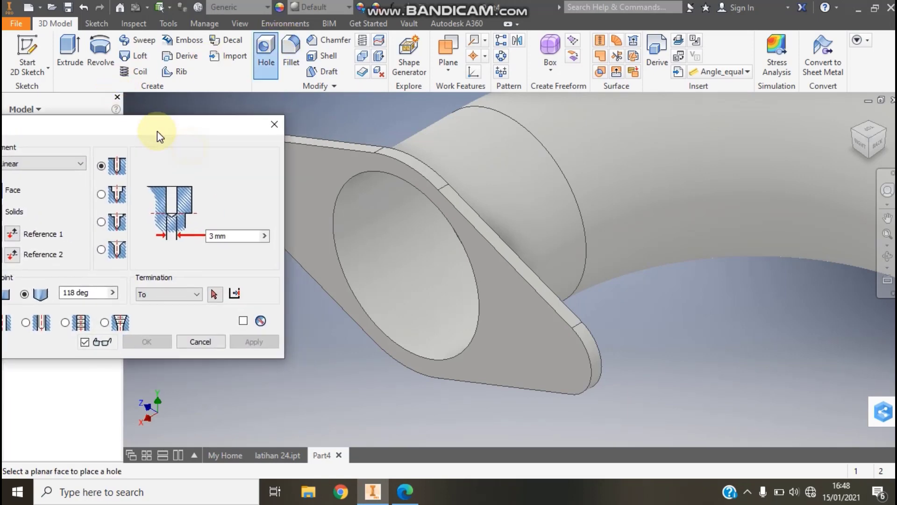
left_click(244, 236)
type("12")
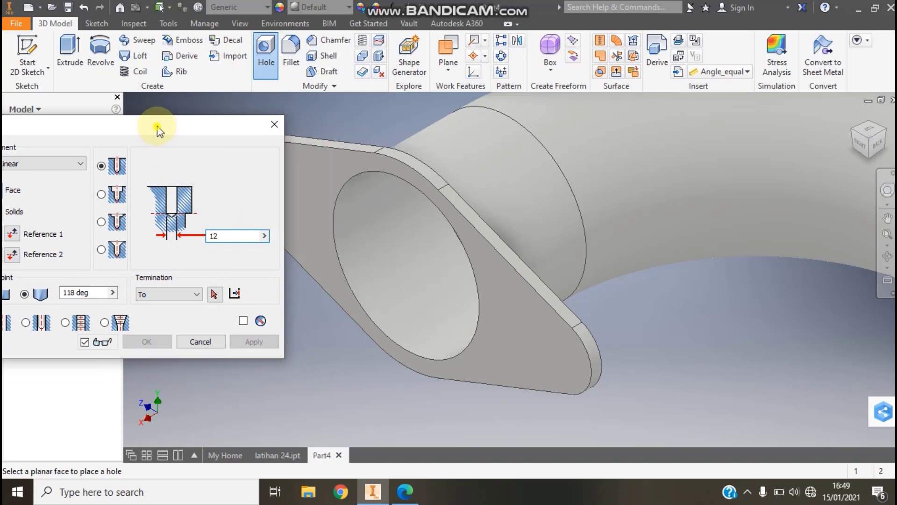
mouse_move(158, 131)
left_mouse_down()
mouse_move(346, 250)
mouse_move(354, 237)
left_mouse_up()
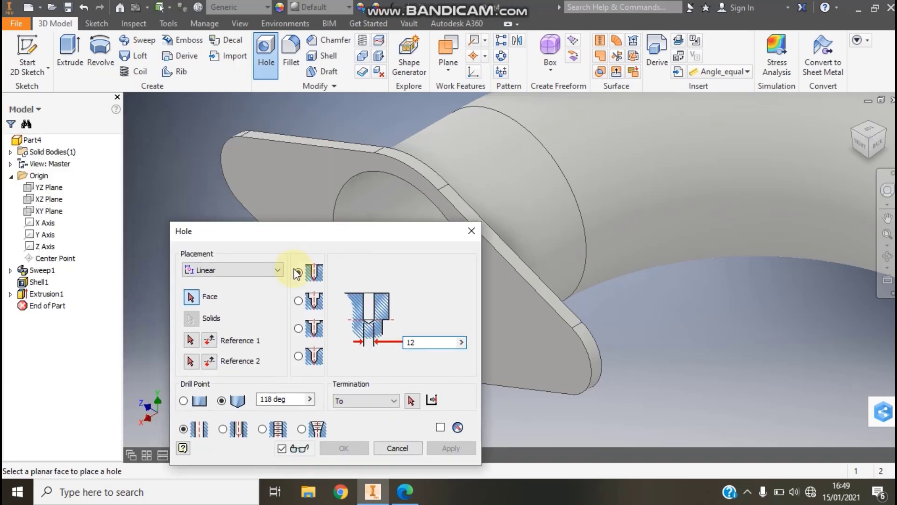
left_click(247, 275)
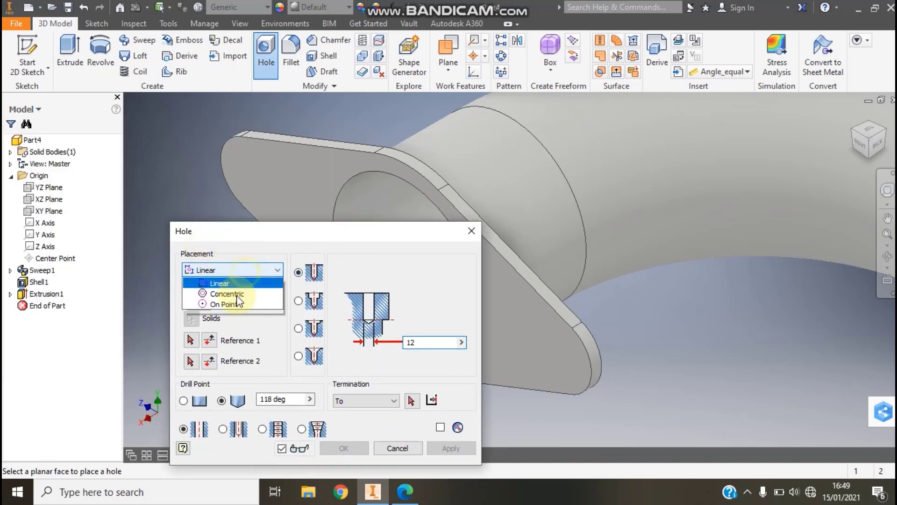
left_click(233, 310)
left_click_drag(294, 234, 18, 252)
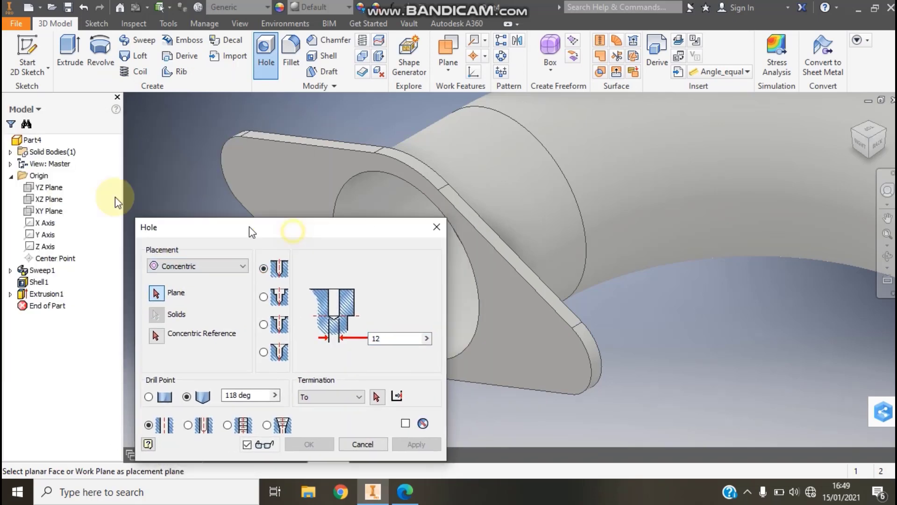
left_click(252, 172)
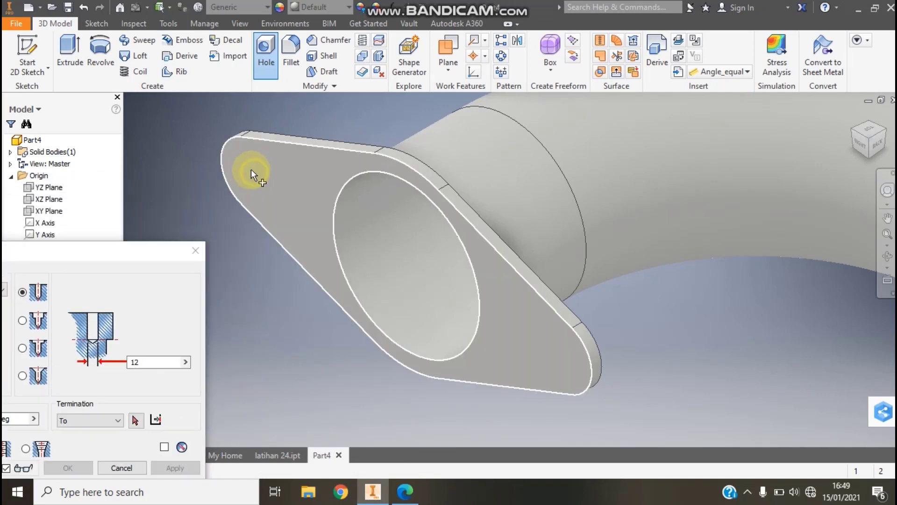
left_click(221, 163)
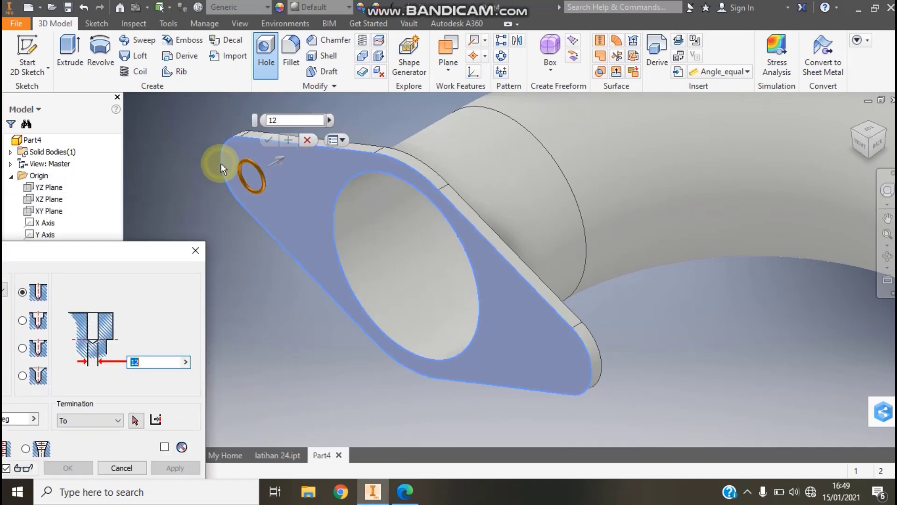
left_click_drag(163, 255, 182, 143)
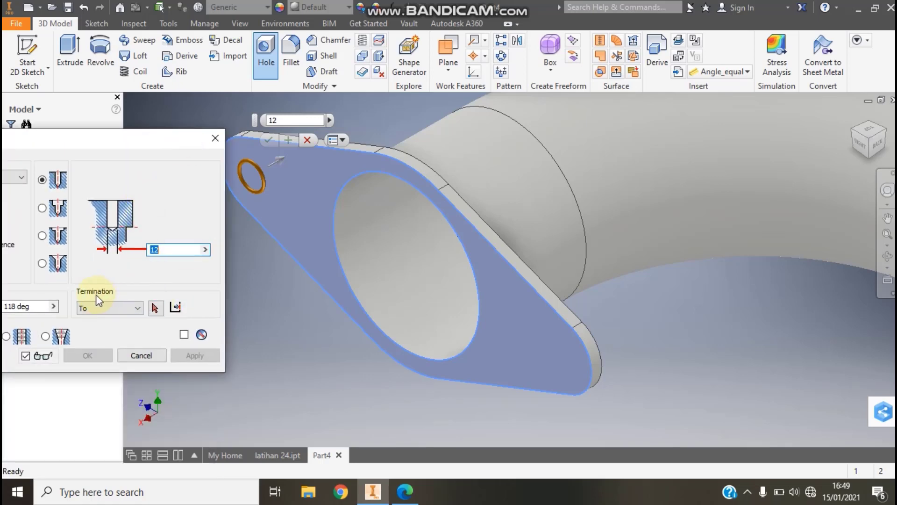
left_click(156, 310)
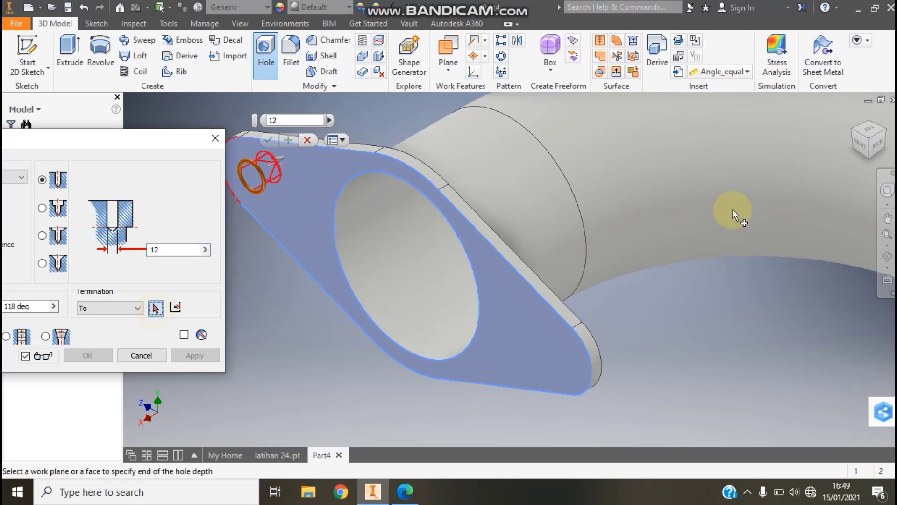
left_click(886, 139)
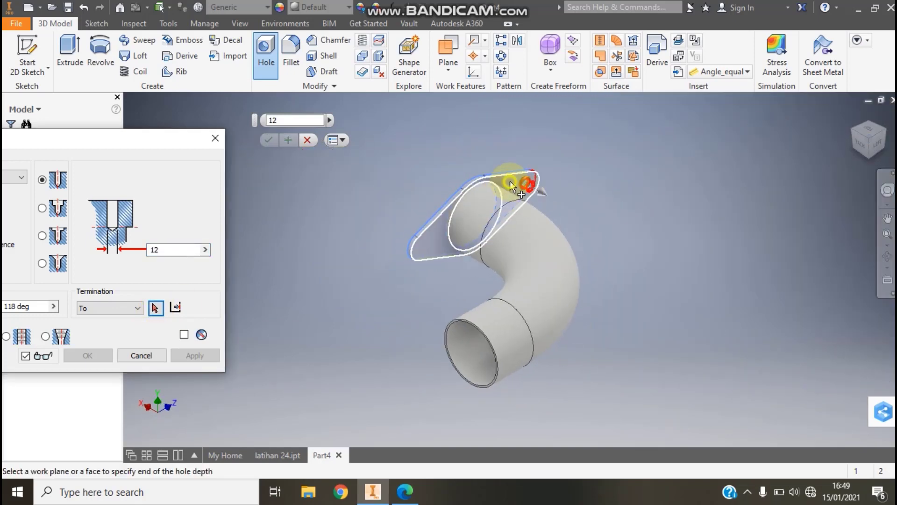
left_click(510, 181)
left_click(202, 356)
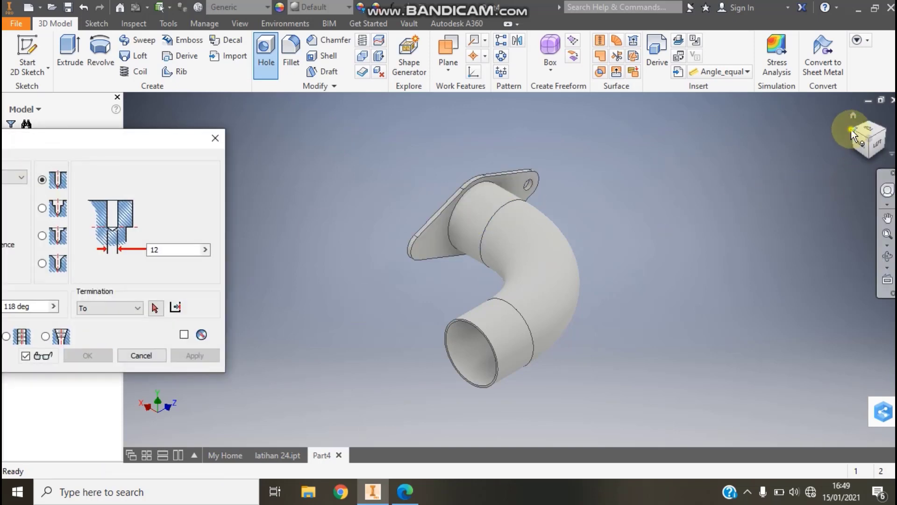
Cut a matching 12 mm concentric hole through the other flange lobe
left_click(851, 130)
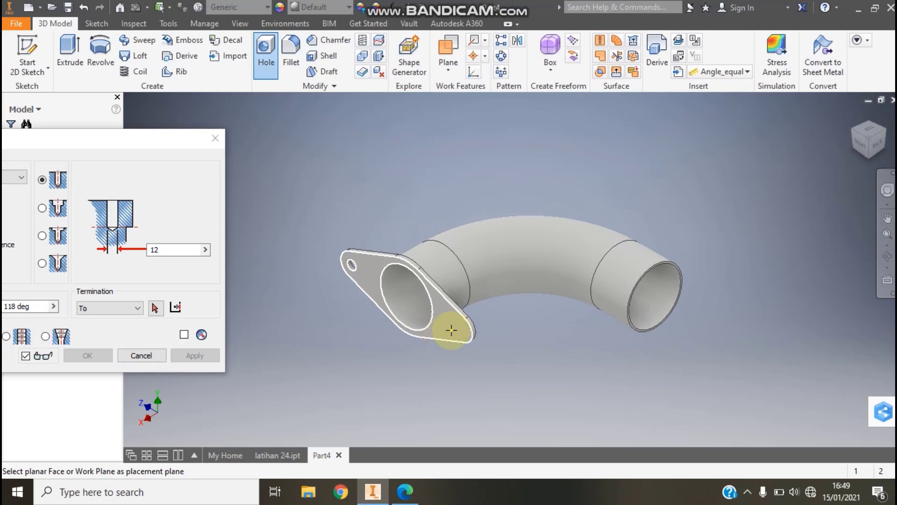
scroll(455, 330, "down", 2)
scroll(449, 320, "down", 2)
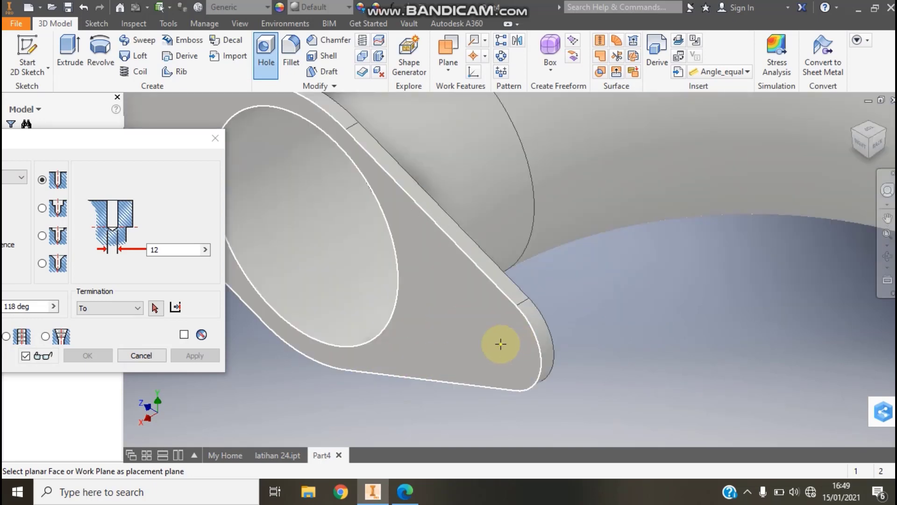
left_click(486, 344)
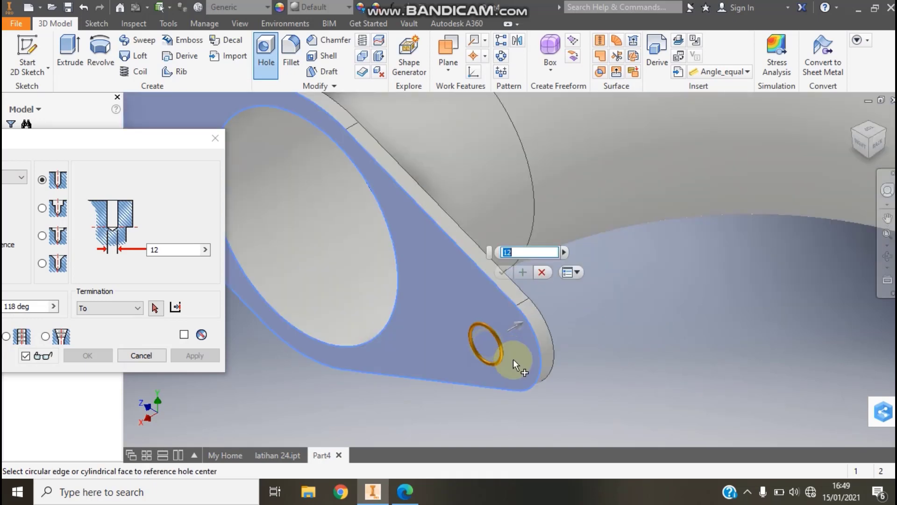
left_click(539, 371)
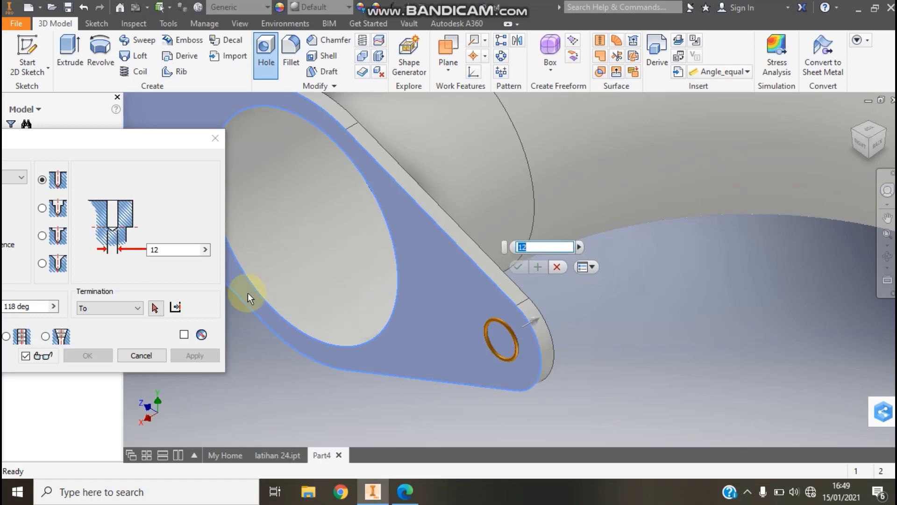
left_click(157, 309)
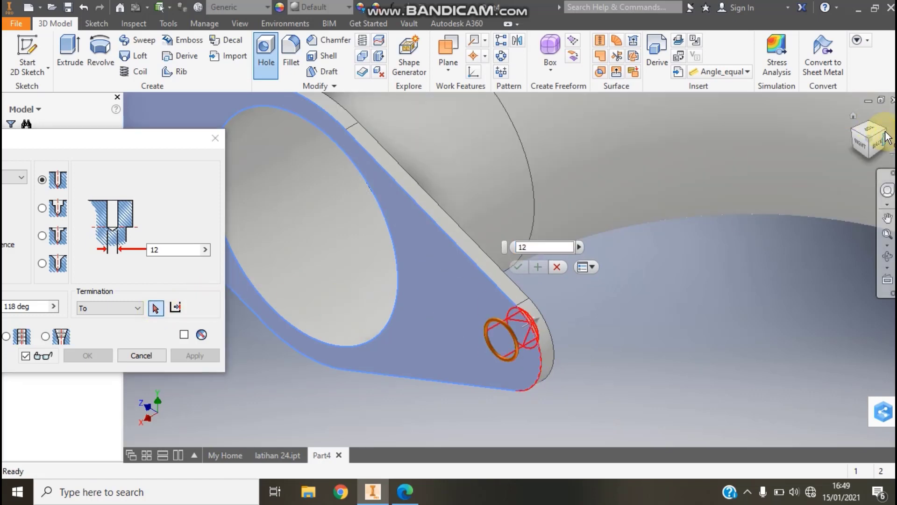
left_click_drag(886, 138, 890, 143)
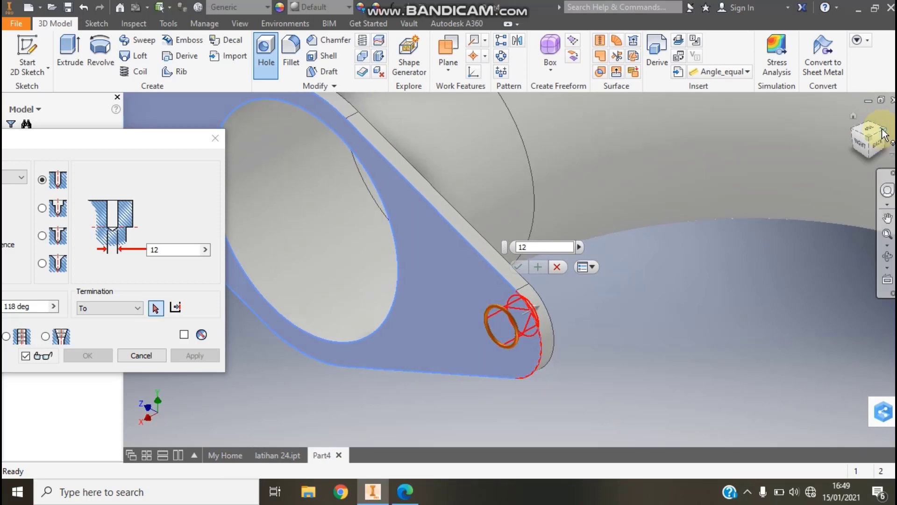
left_click(885, 135)
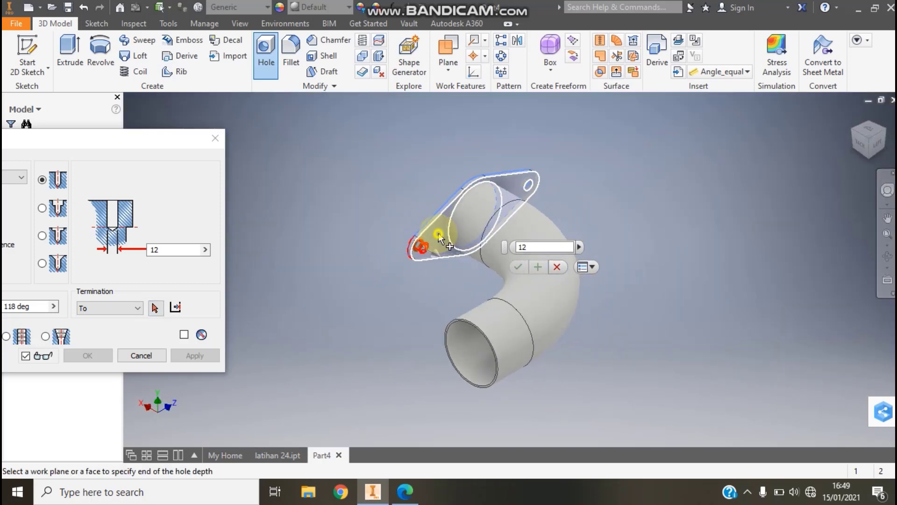
left_click(439, 234)
left_click(106, 361)
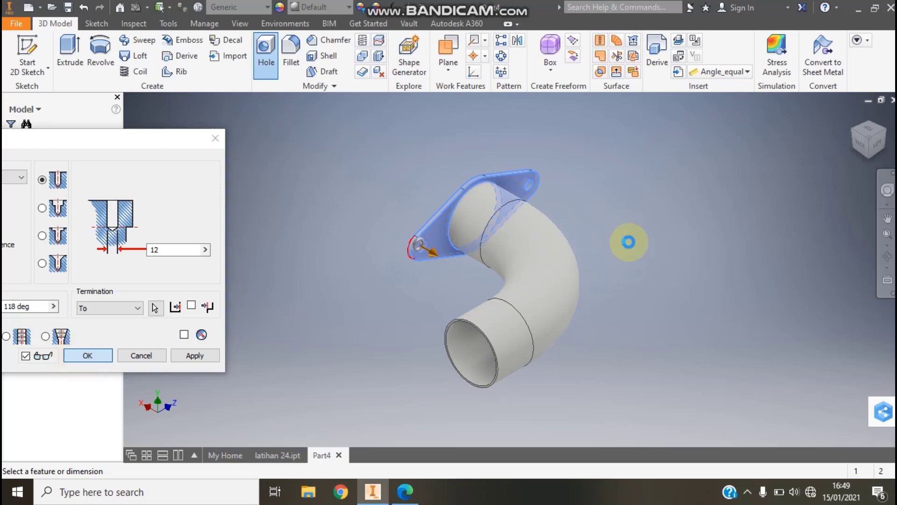
left_click(852, 130)
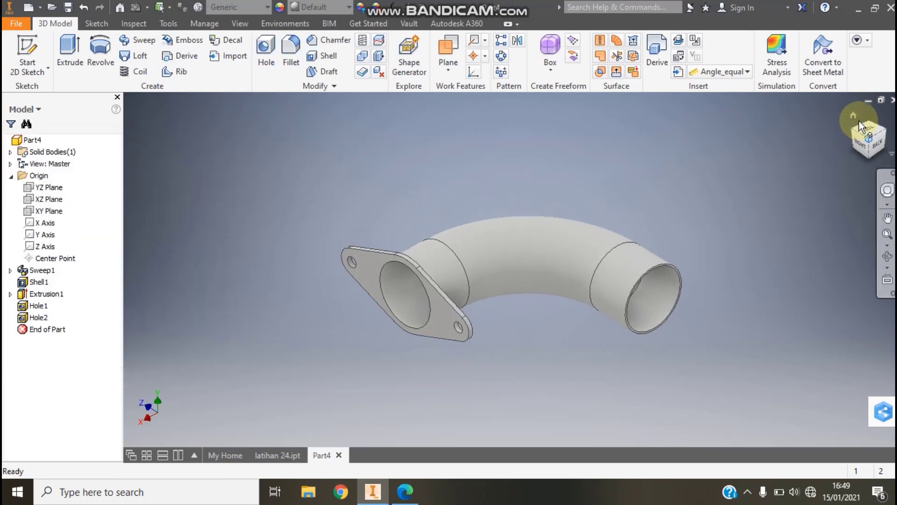
Chamfer the oval-flange inner bore edge 3 mm and compare with latihan 24.pdf
left_click(887, 234)
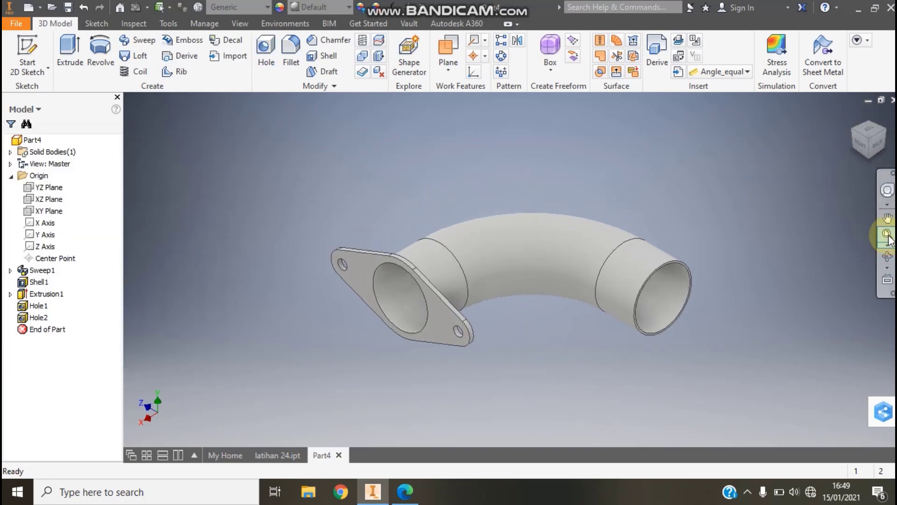
left_click_drag(433, 335, 361, 298)
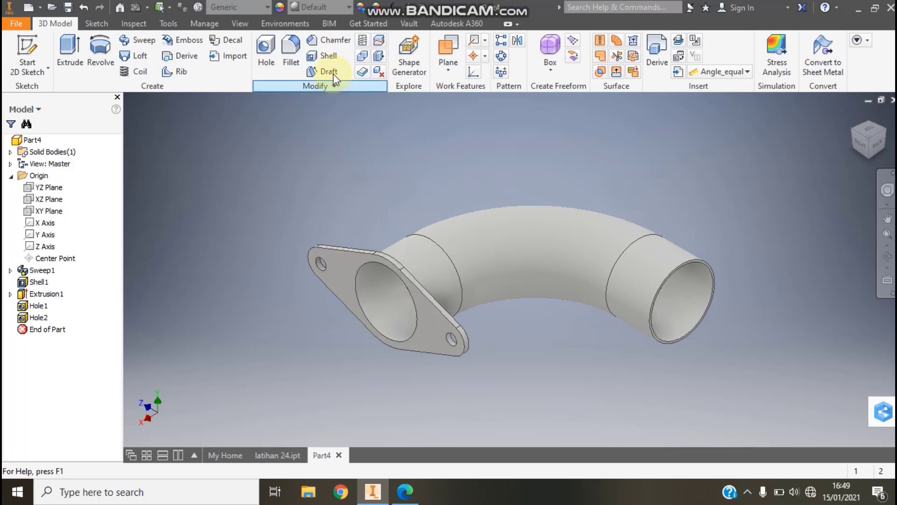
left_click(325, 33)
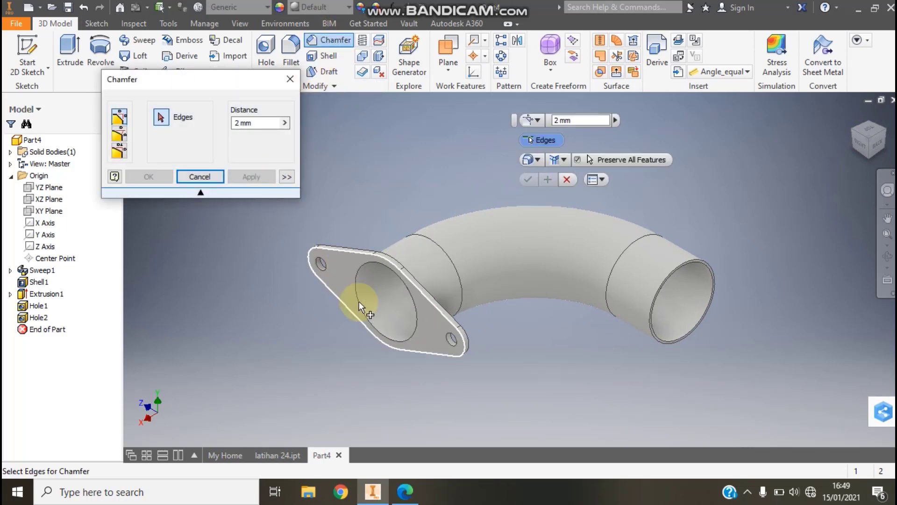
left_click(335, 234)
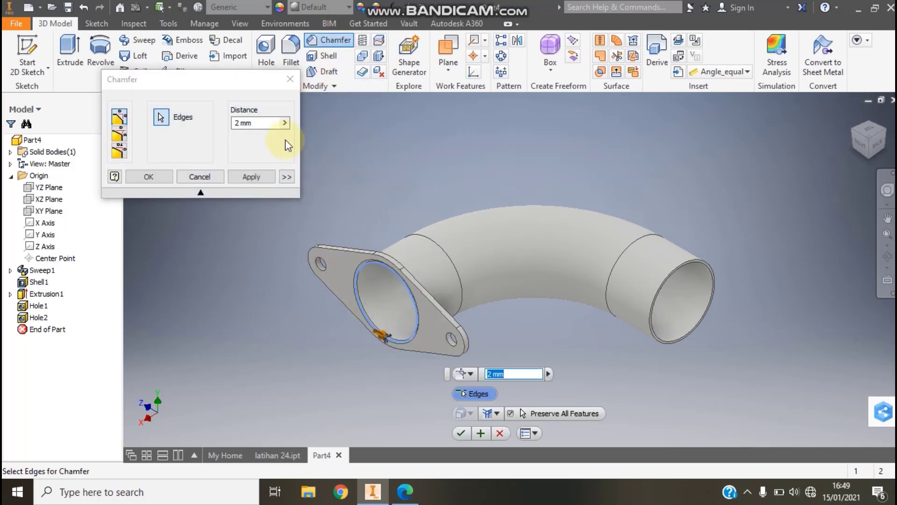
left_click(259, 124)
type("3")
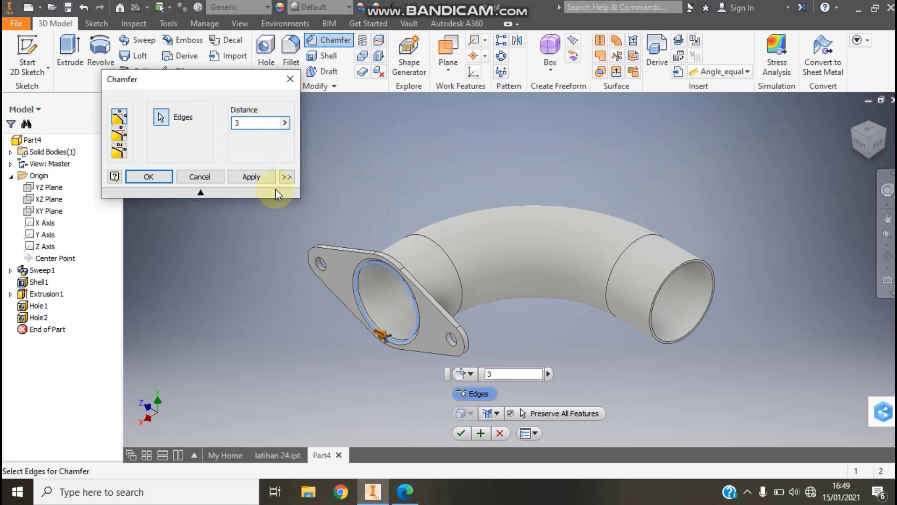
left_click(158, 181)
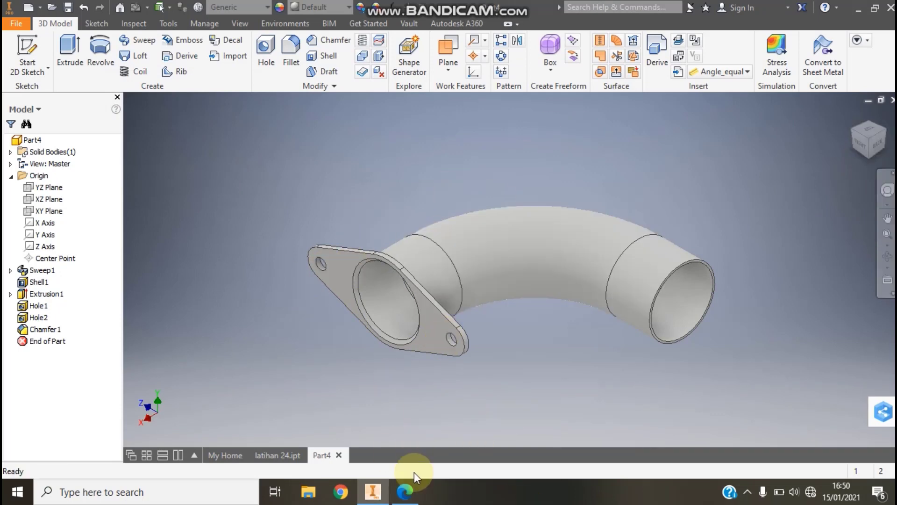
left_click(405, 490)
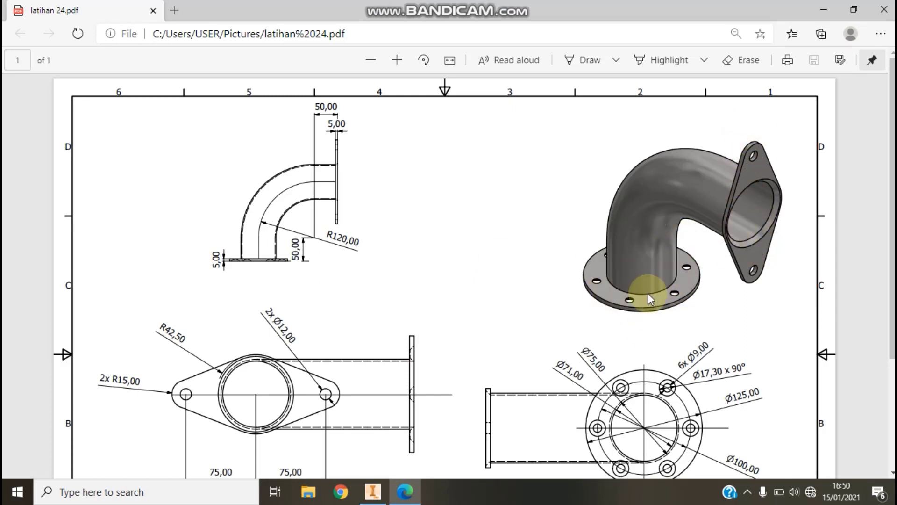
left_click(406, 491)
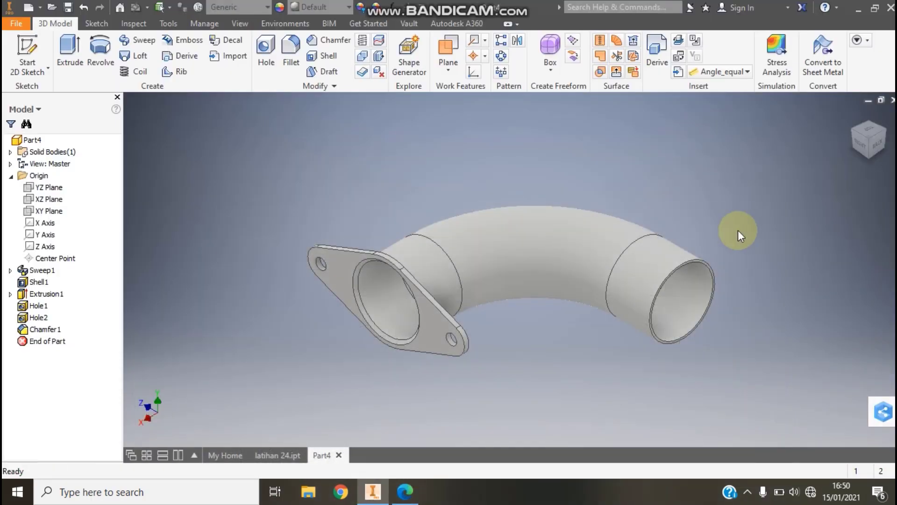
Start a sketch on the round pipe end face and project its outer edge
scroll(738, 230, "down", 5)
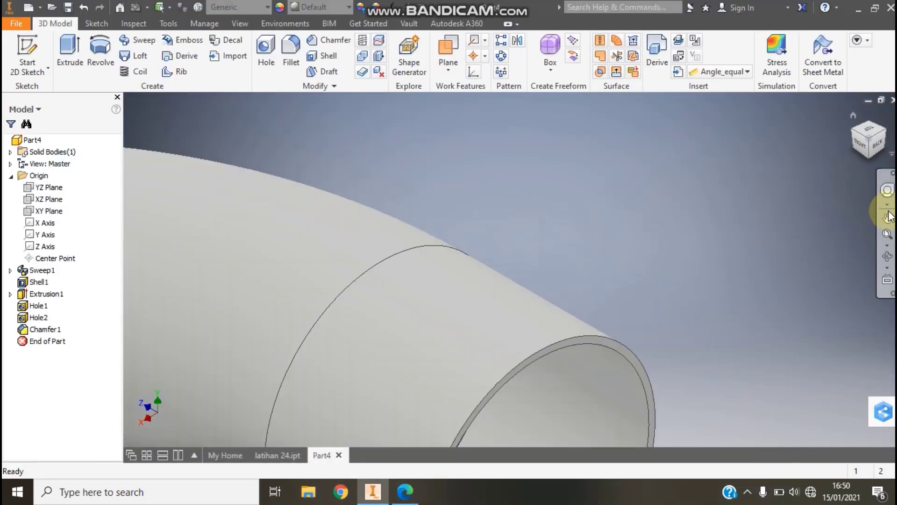
left_click(889, 216)
left_click_drag(575, 341, 501, 121)
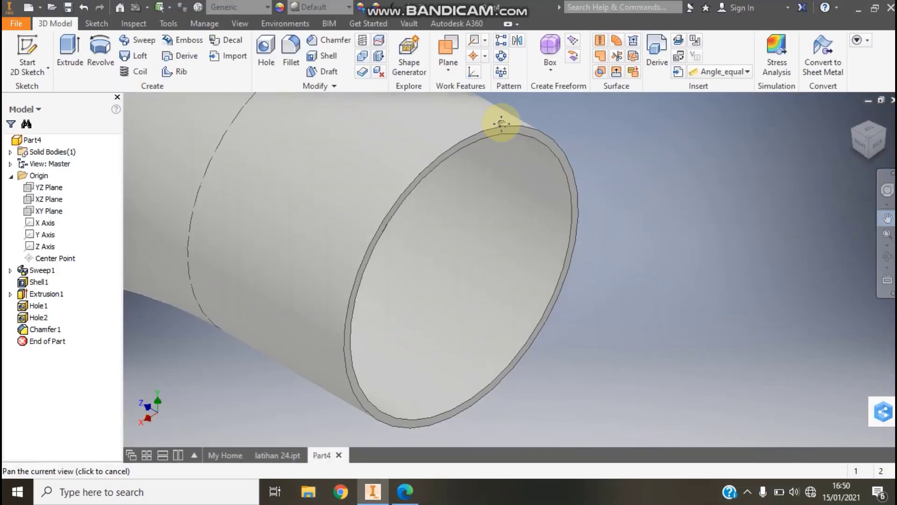
left_click(31, 55)
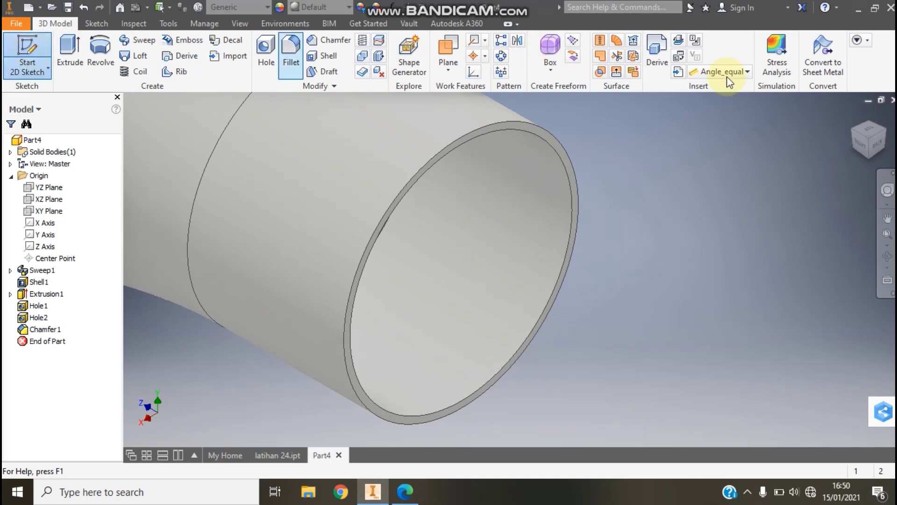
left_click(509, 123)
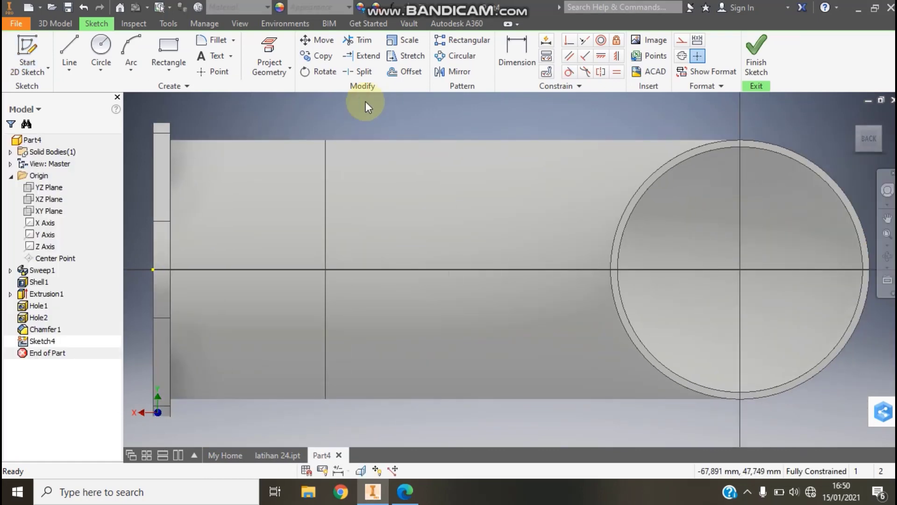
left_click(269, 56)
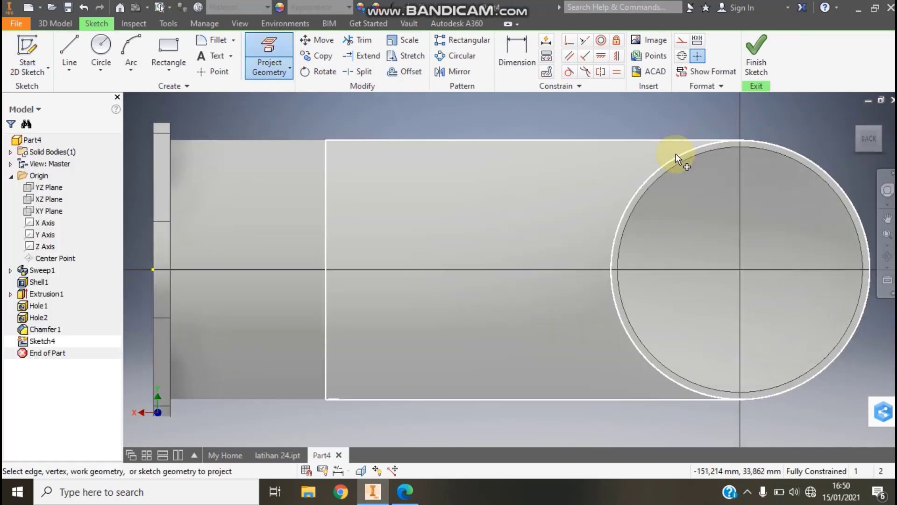
left_click(677, 156)
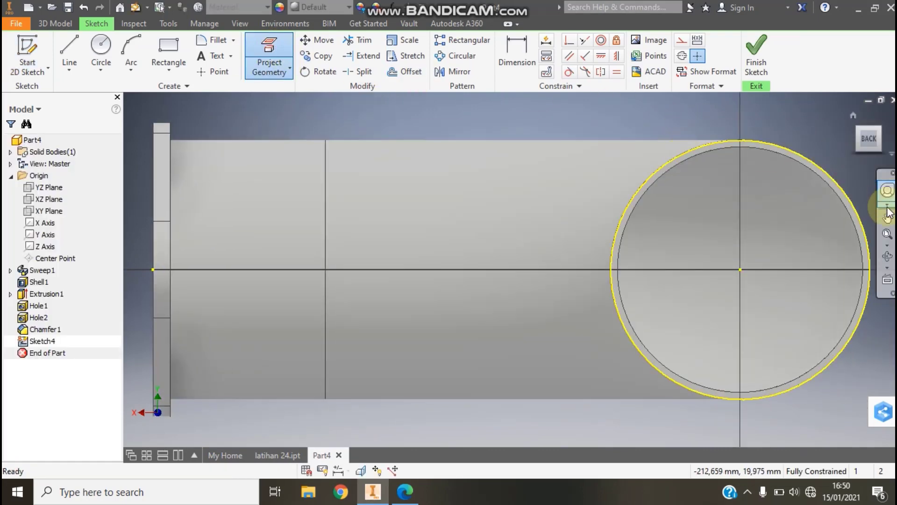
Draw a 125 circle centred on the pipe end and finish the sketch
left_click(887, 217)
left_click(404, 491)
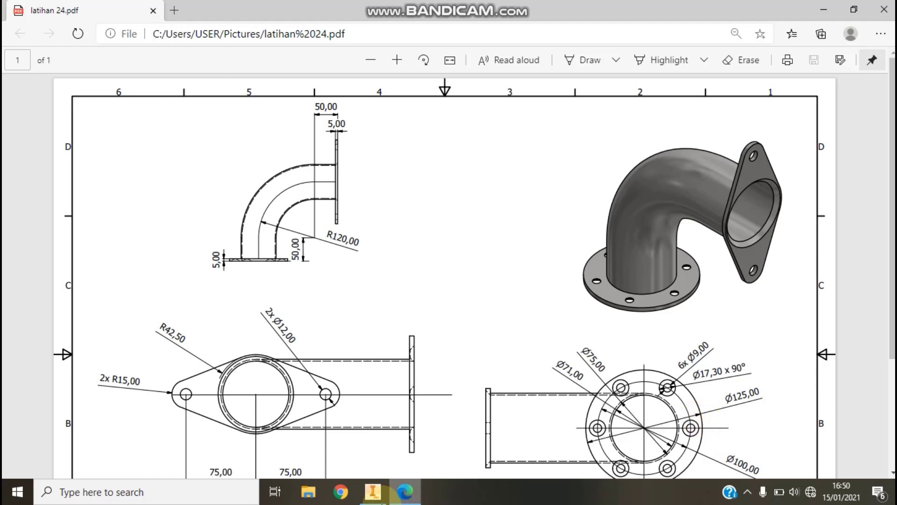
left_click(372, 491)
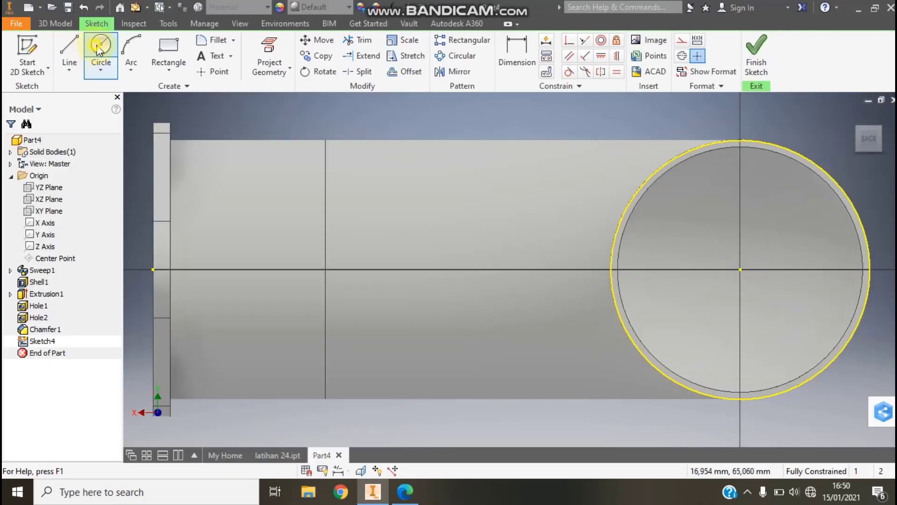
left_click(101, 46)
left_click(740, 270)
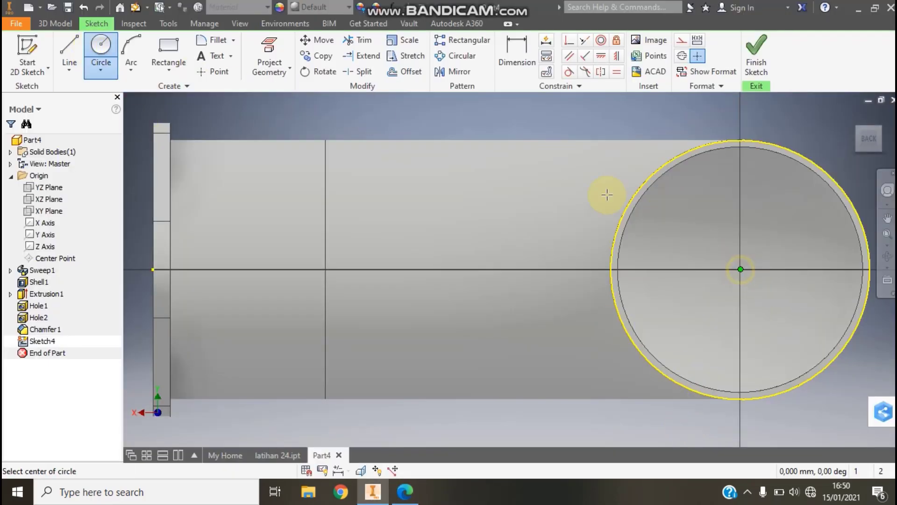
right_click(573, 205)
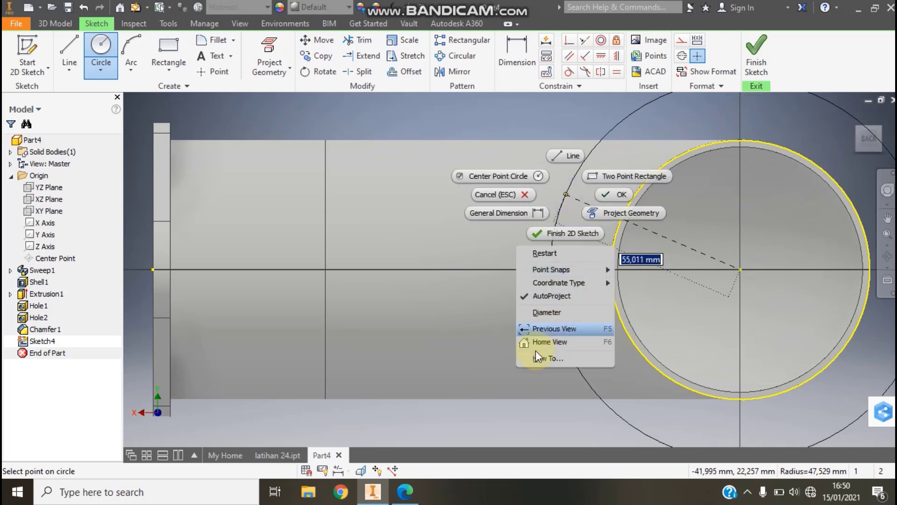
left_click(543, 310)
type("1")
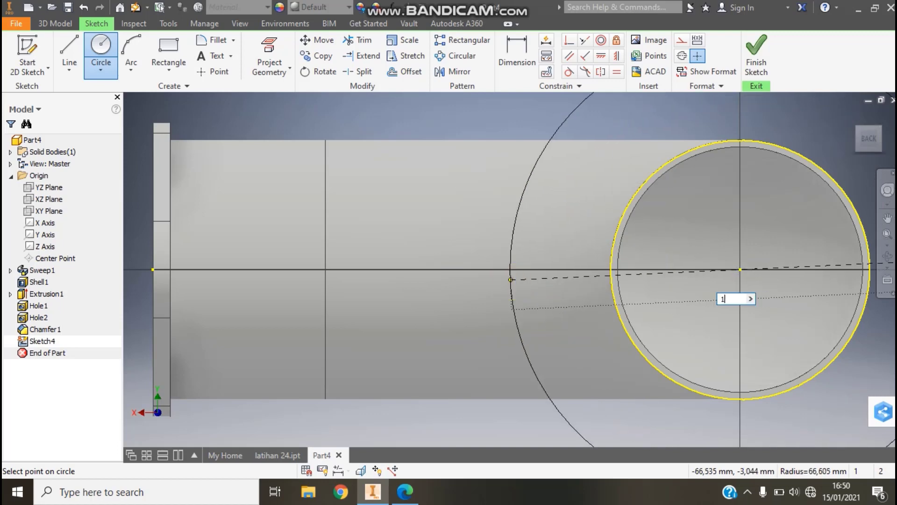
type("25")
key("Return")
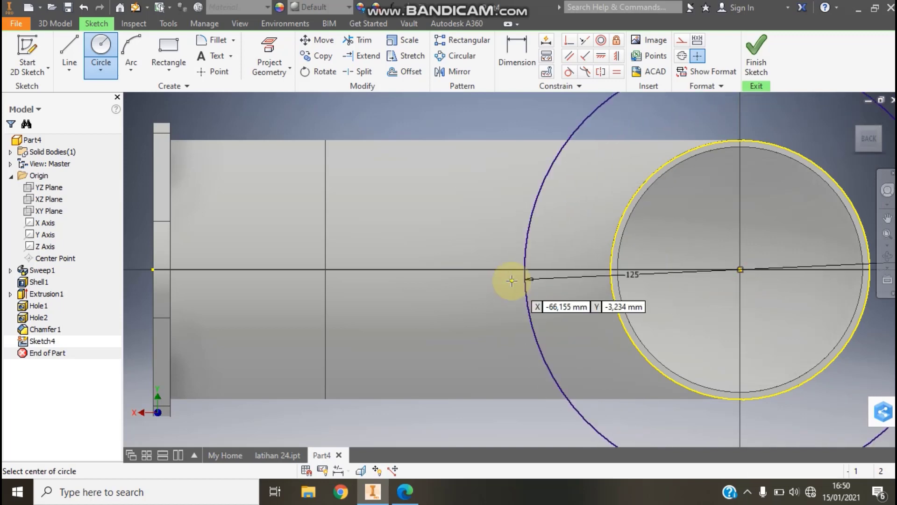
scroll(891, 235, "down", 1)
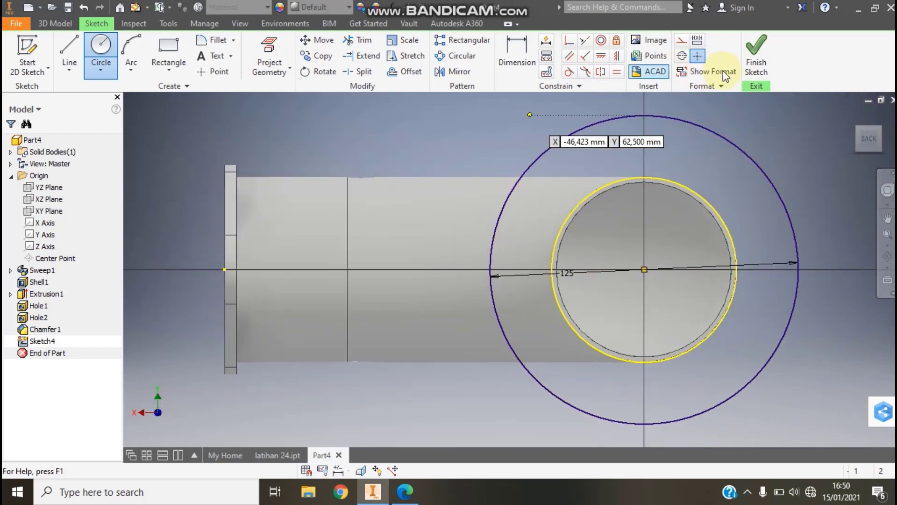
left_click(766, 57)
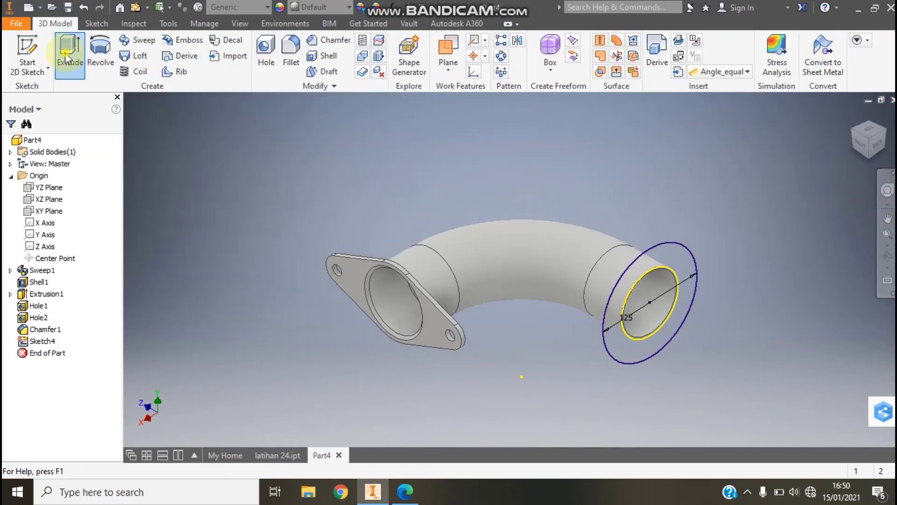
Extrude the ring inside the 125 circle 5 mm, flipped, and compare with the drawing
left_click(70, 51)
left_click(680, 259)
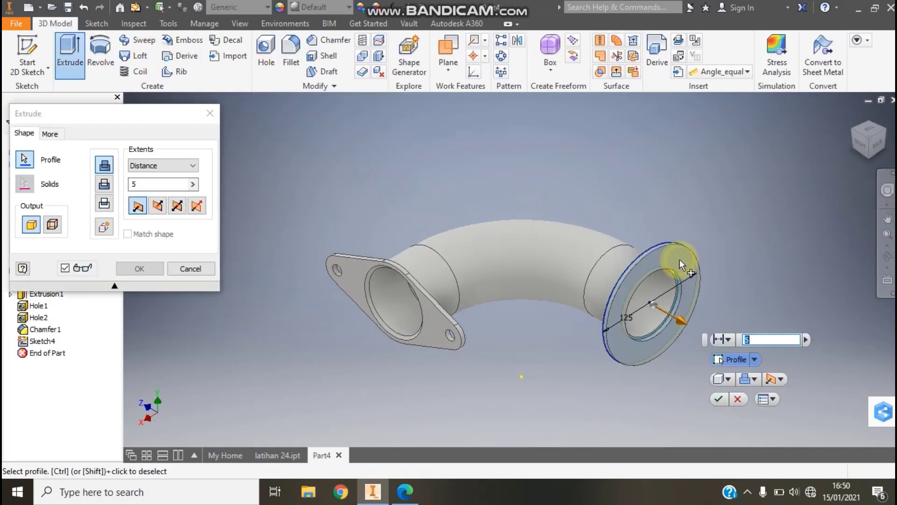
left_click(158, 206)
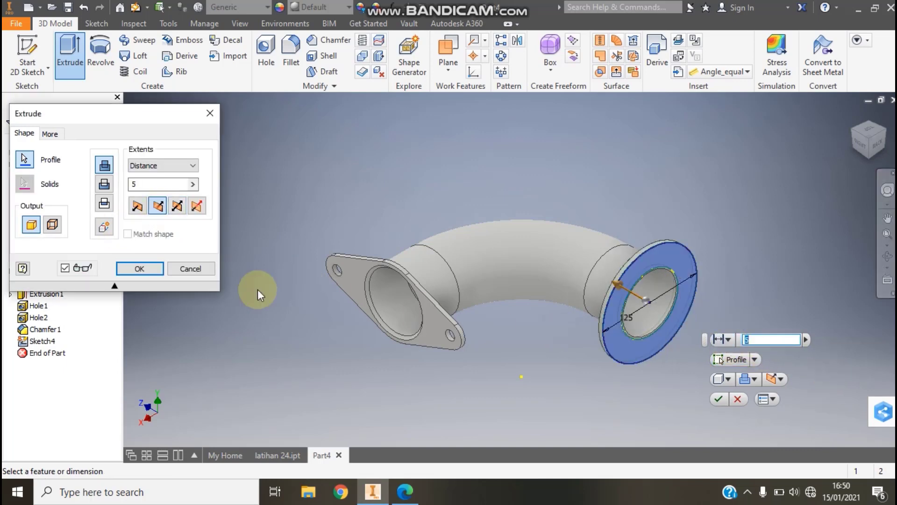
left_click(140, 268)
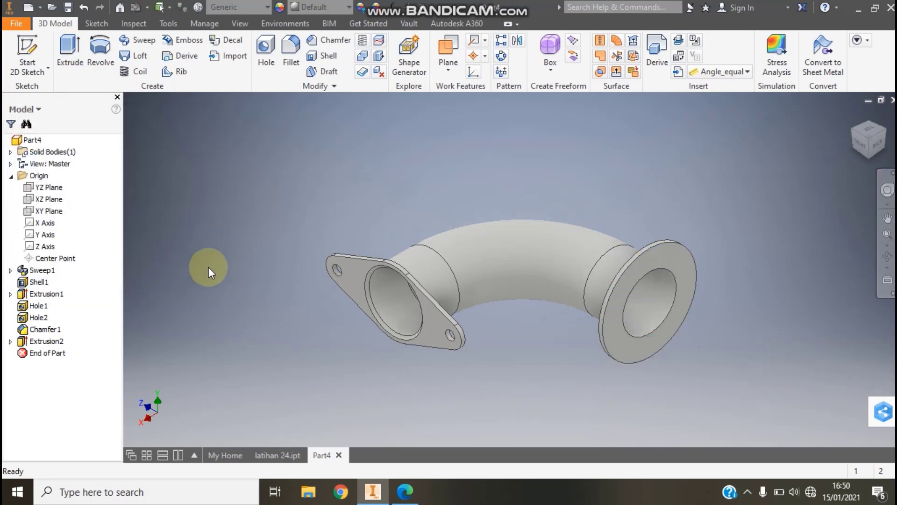
left_click(403, 490)
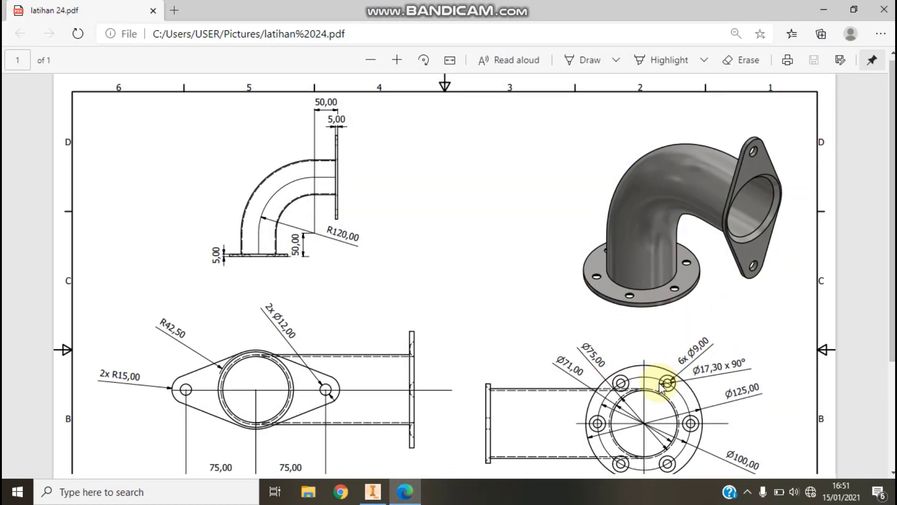
scroll(649, 374, "down", 2)
left_click(405, 490)
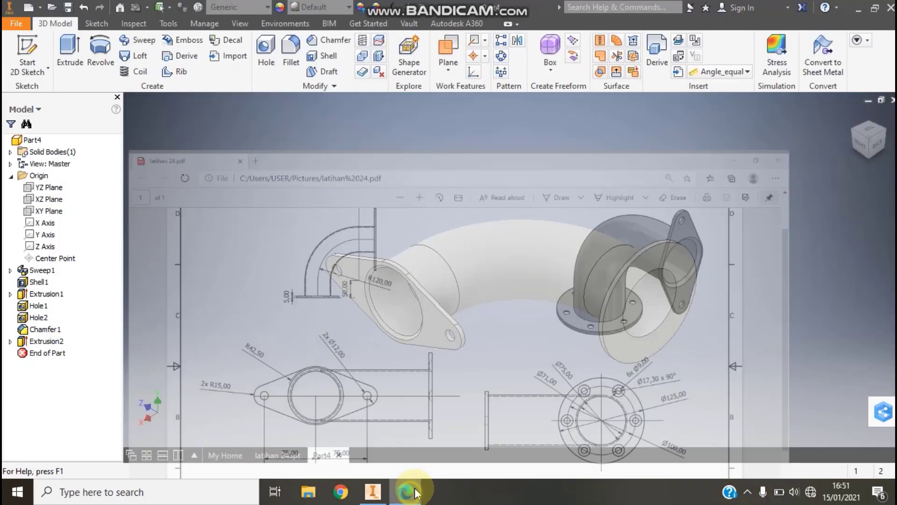
Start a sketch on the round flange face and project both circular edges
left_click(27, 52)
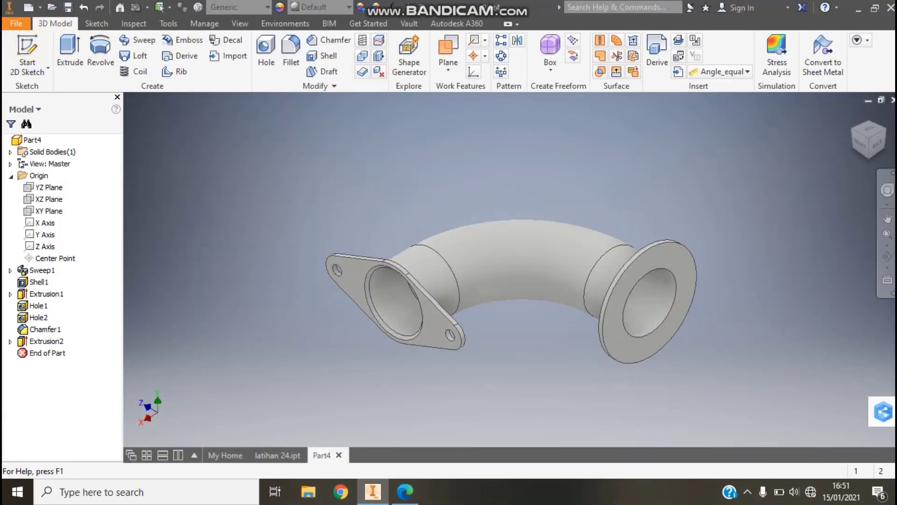
left_click(649, 254)
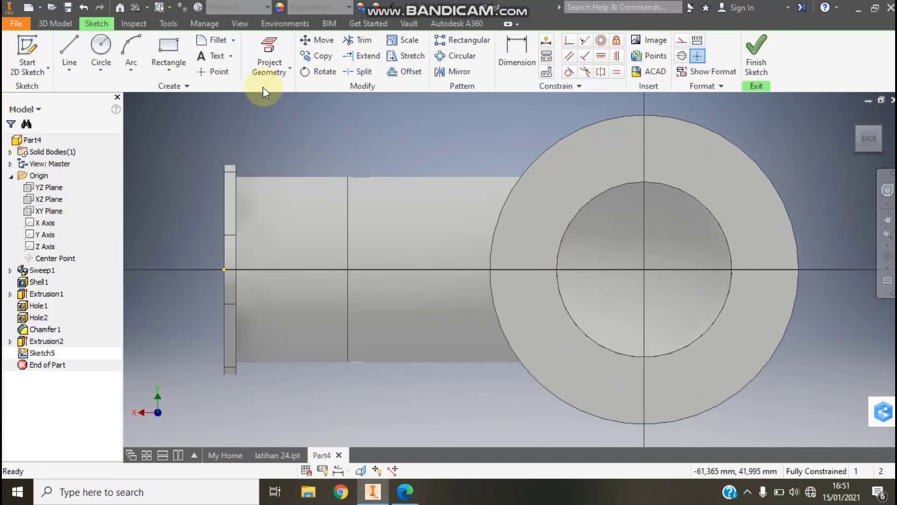
left_click(215, 71)
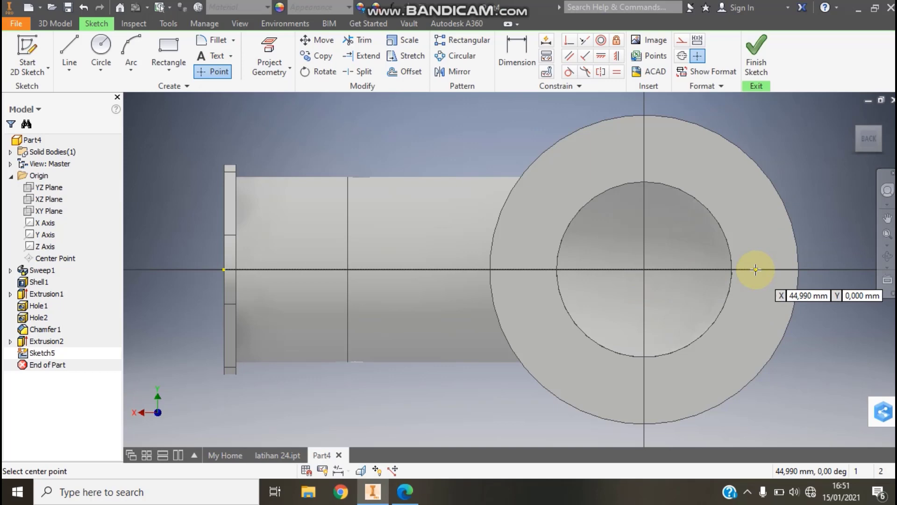
left_click(738, 213)
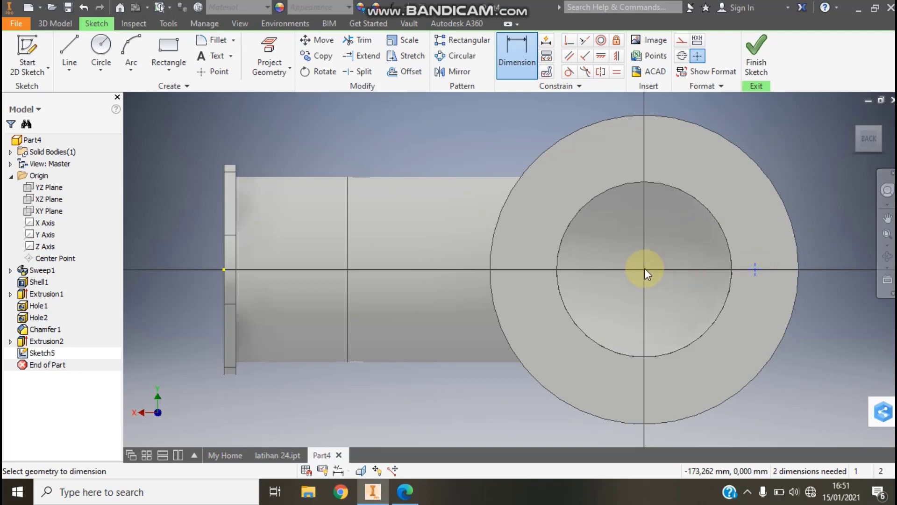
key("Escape")
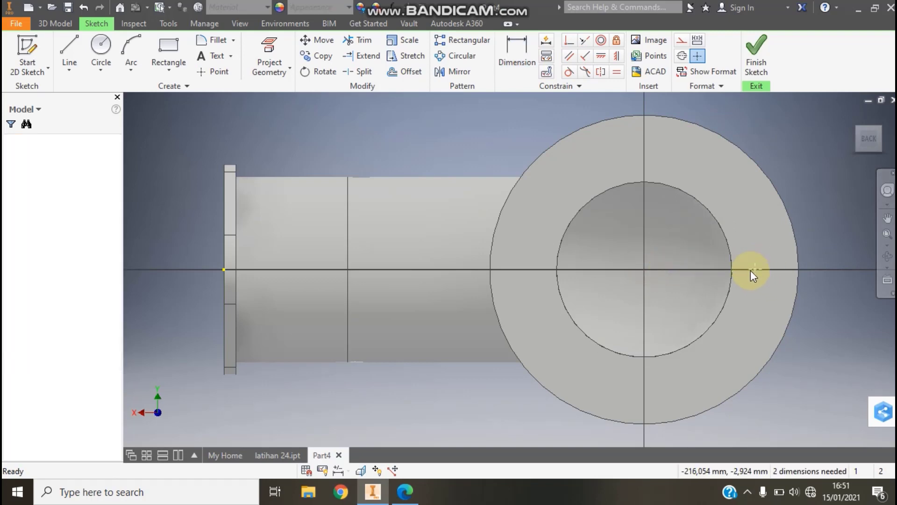
left_click(269, 54)
left_click(557, 203)
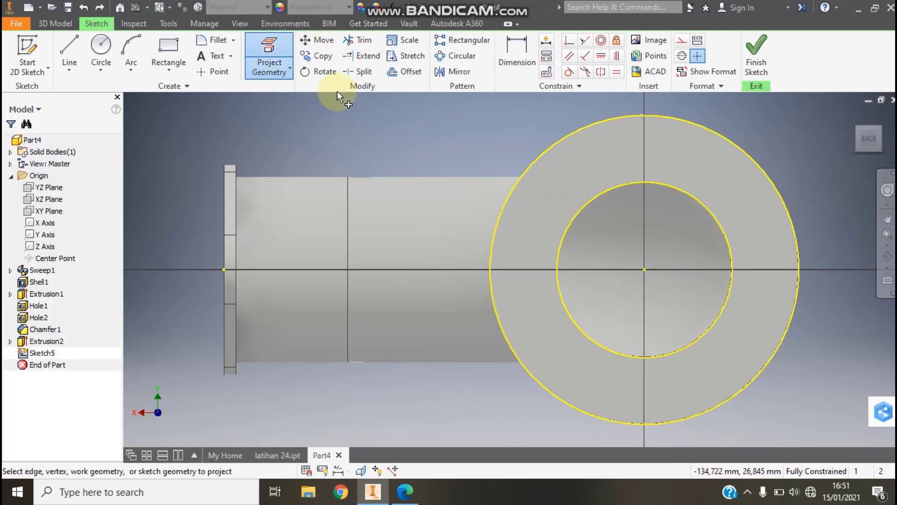
Place a point on the horizontal axis 50 mm from the bore centre and finish the sketch
left_click(527, 68)
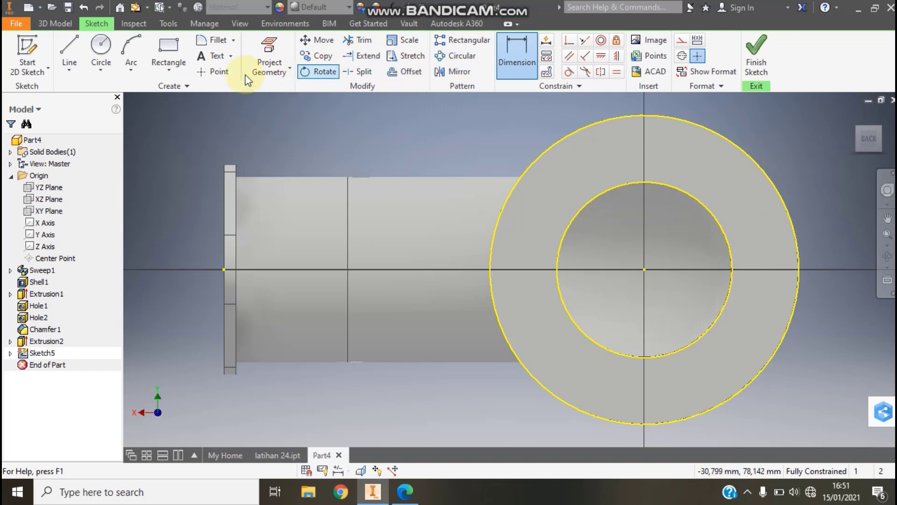
left_click(212, 71)
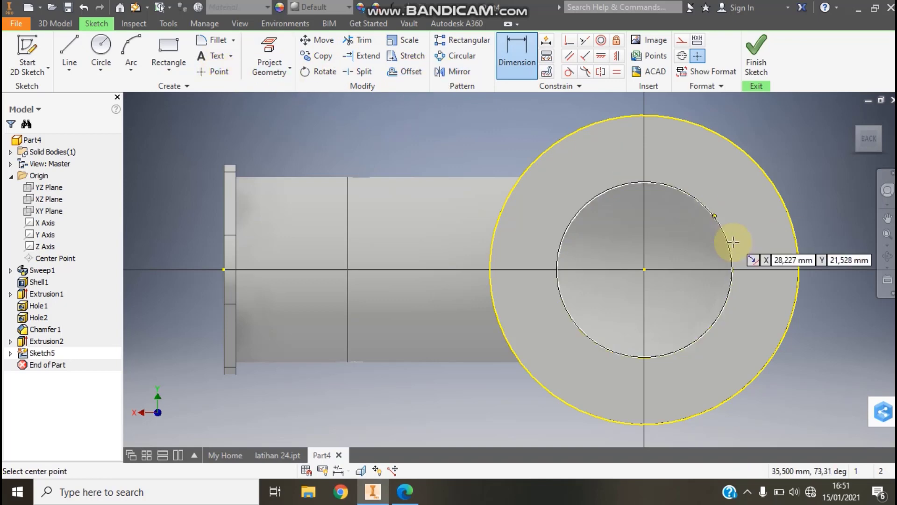
left_click(762, 269)
left_click(518, 56)
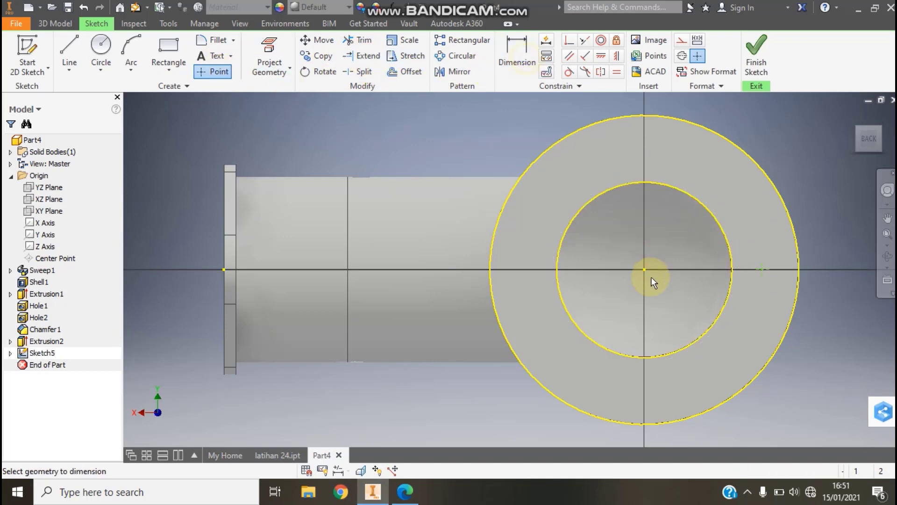
left_click(645, 270)
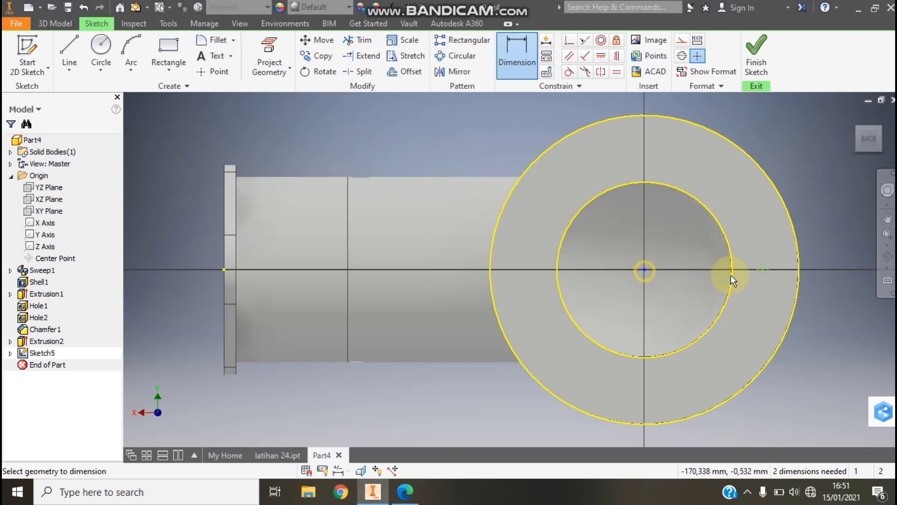
left_click(763, 268)
left_click(699, 436)
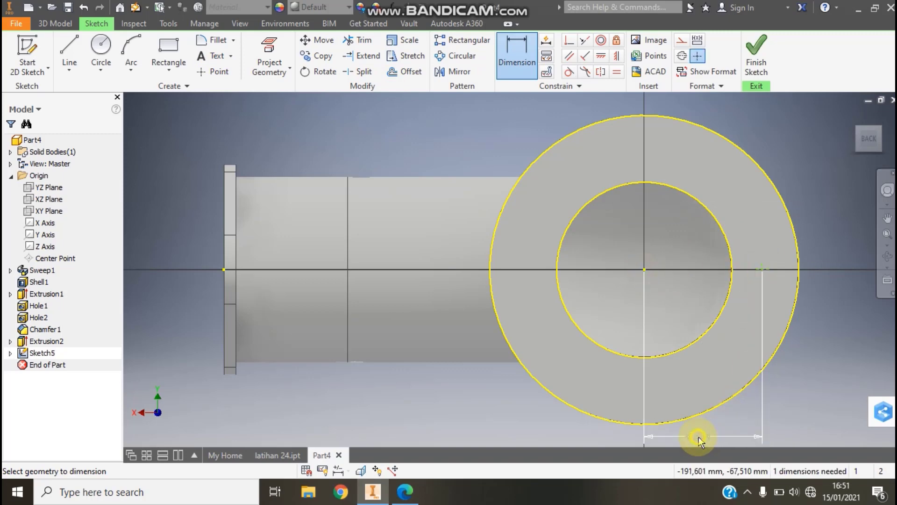
type("5")
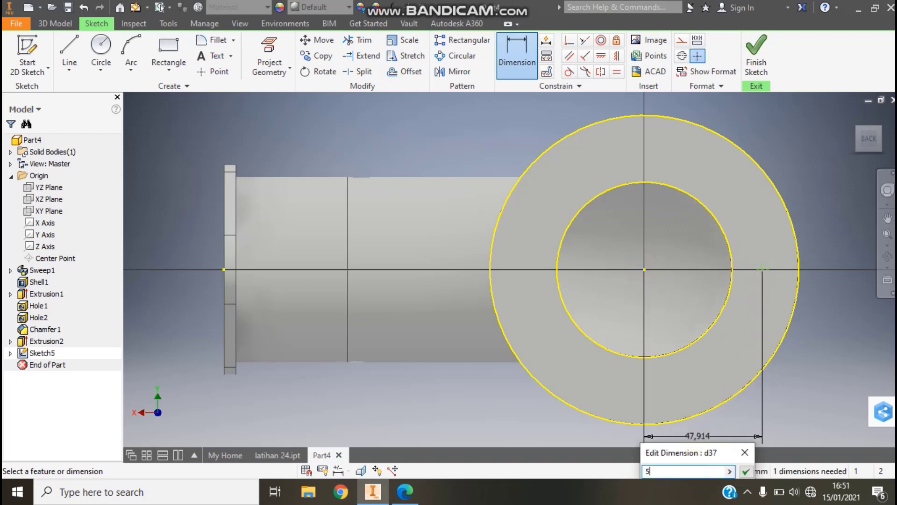
type("0")
left_click(744, 471)
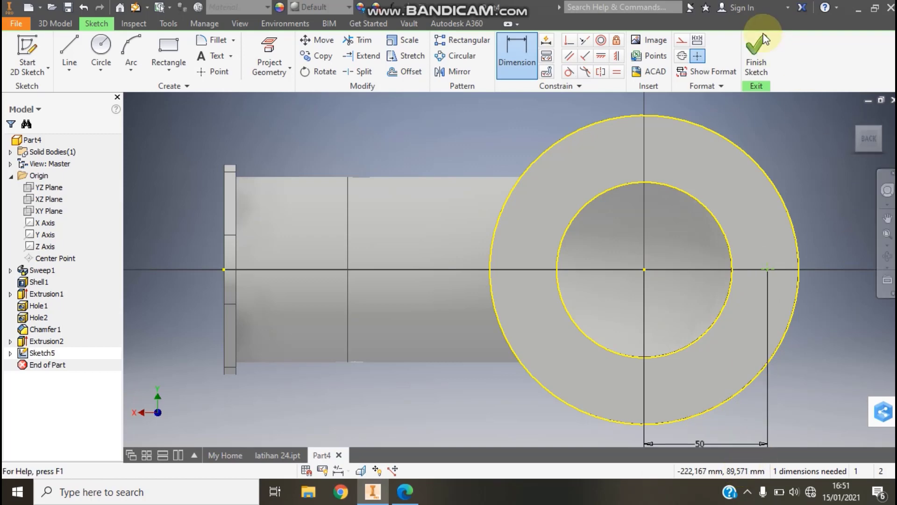
left_click(758, 59)
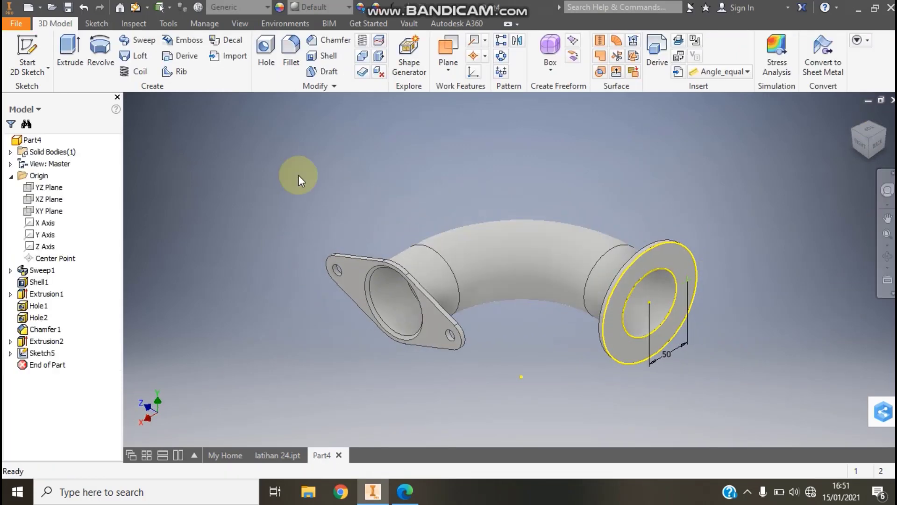
Set up a countersunk clearance hole at the sketched point for an Ansi Metric M Profile M8 fastener
left_click(260, 57)
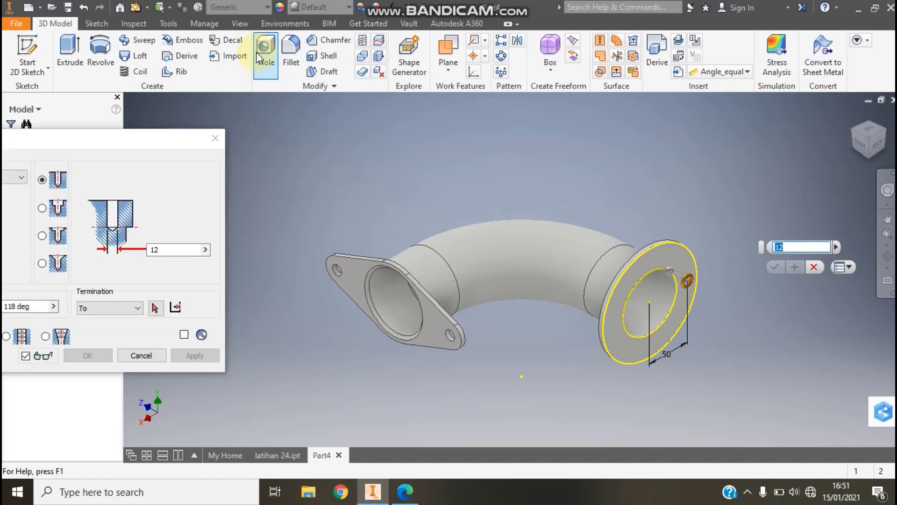
left_click_drag(177, 137, 380, 113)
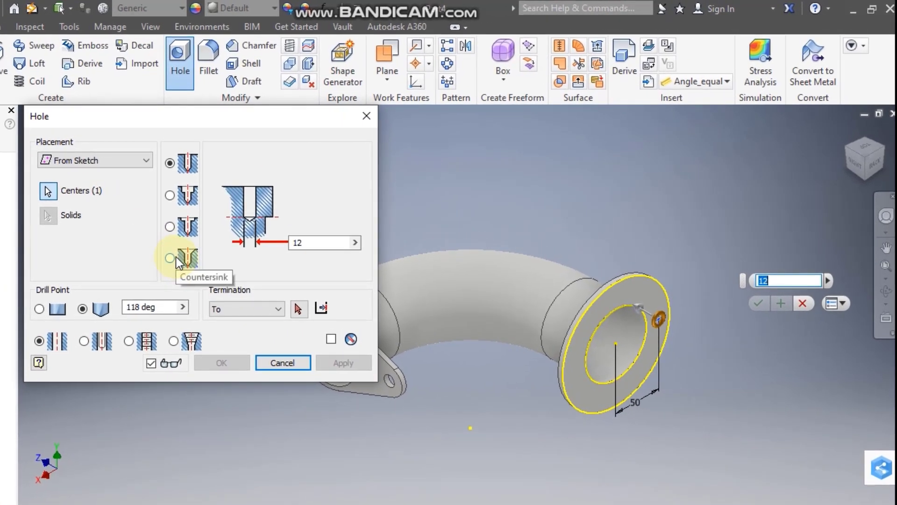
left_click(170, 258)
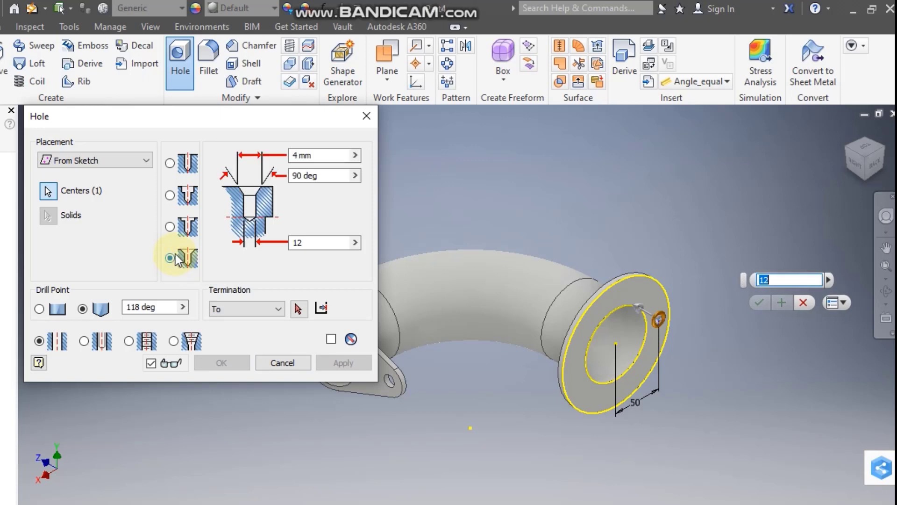
left_click(85, 341)
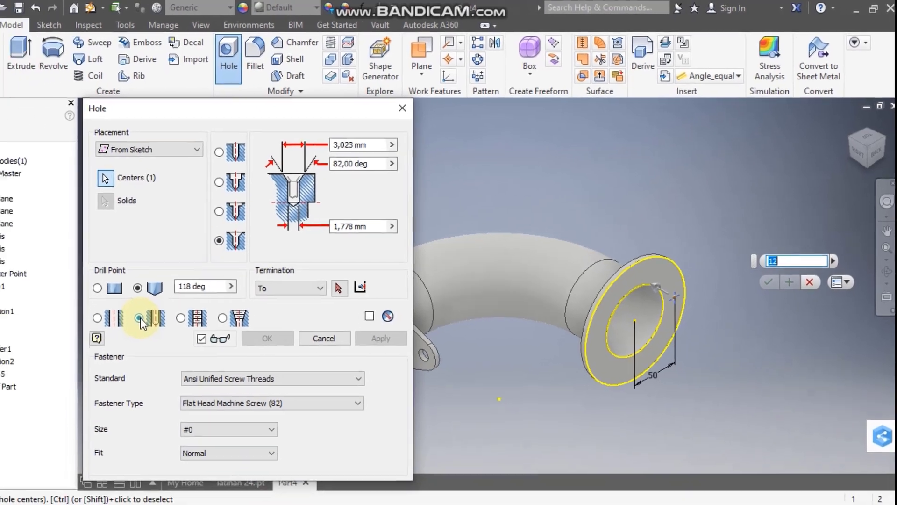
left_click(343, 358)
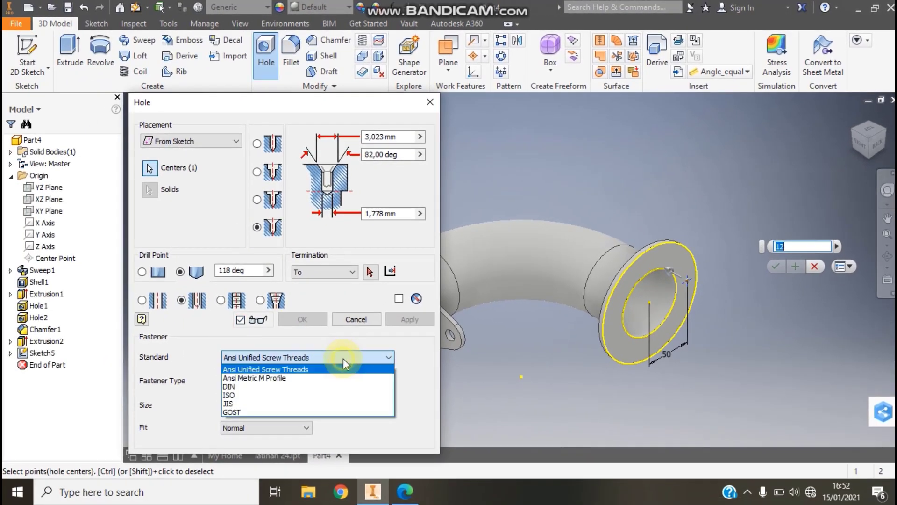
left_click(293, 378)
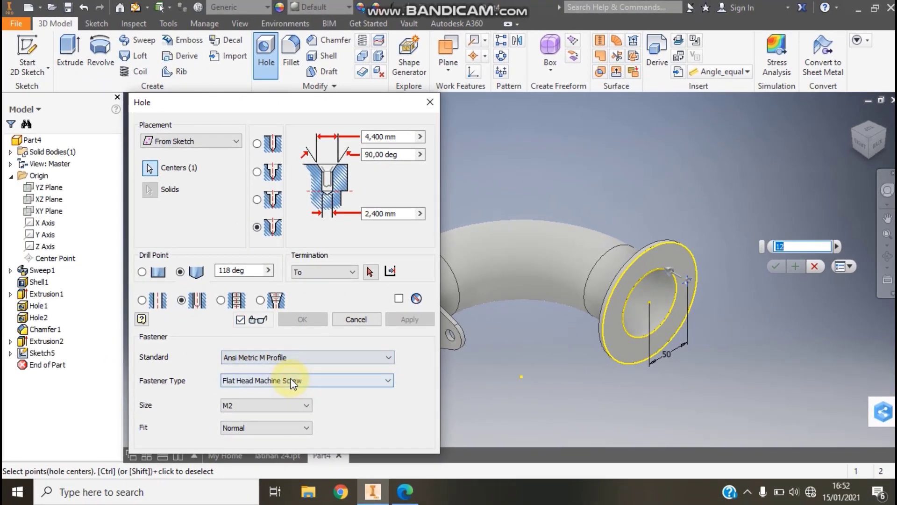
left_click(252, 408)
left_click(253, 476)
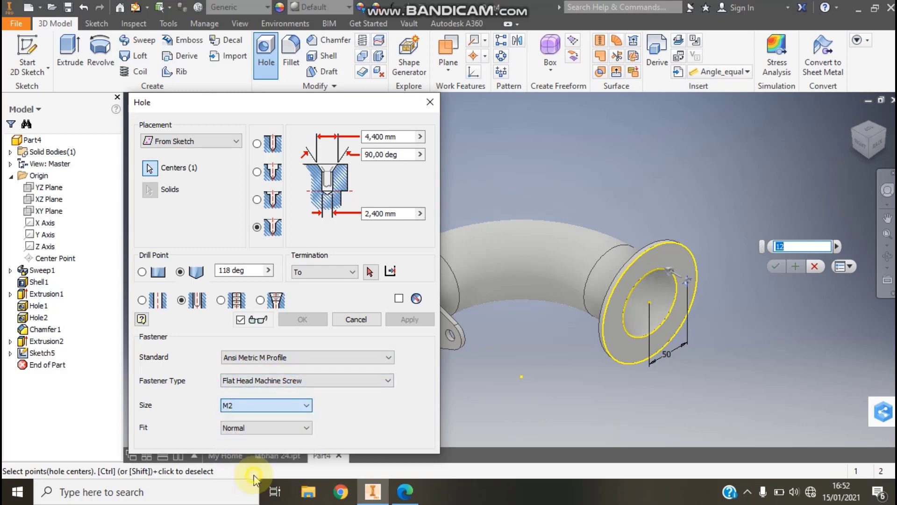
Terminate the M8 hole at the pipe-end ring face and create Hole3
left_click(369, 274)
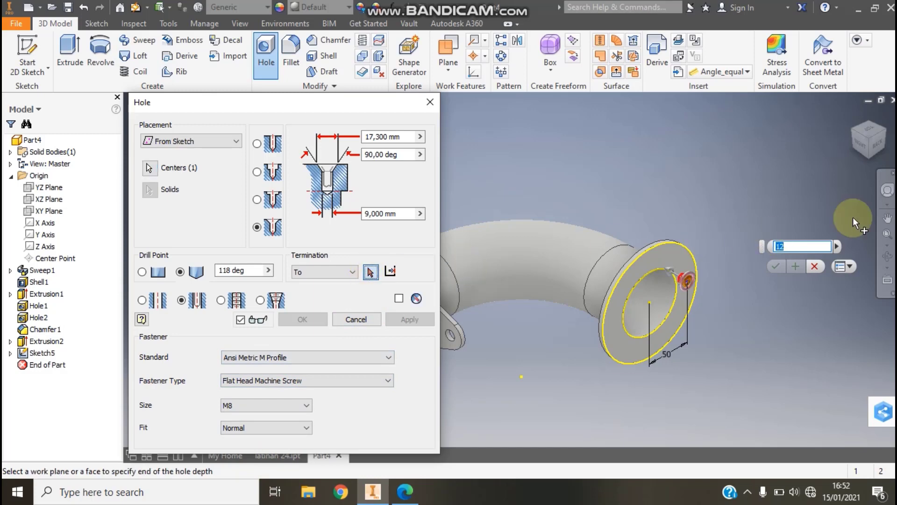
left_click(886, 136)
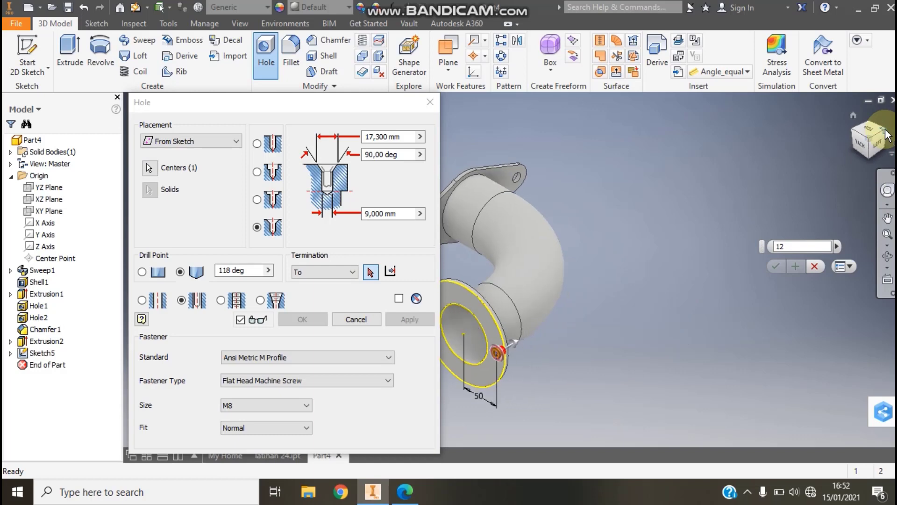
left_click(885, 136)
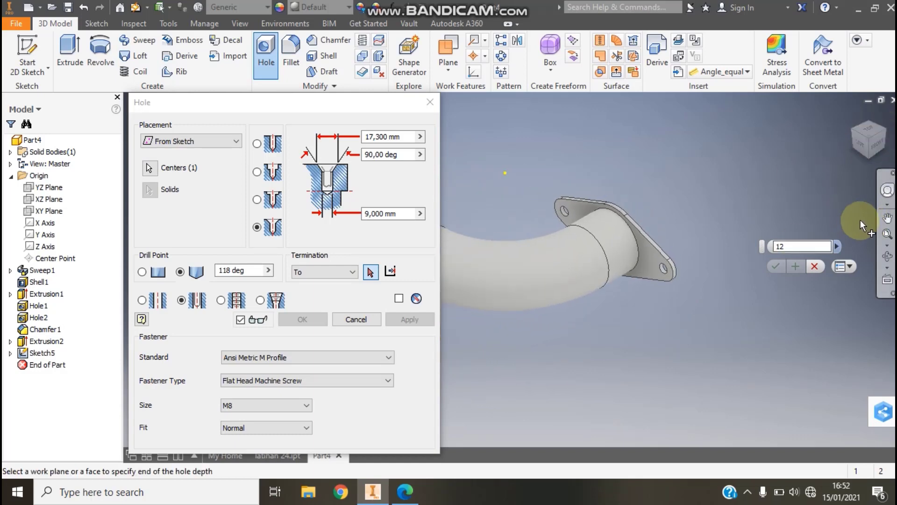
left_click(602, 210)
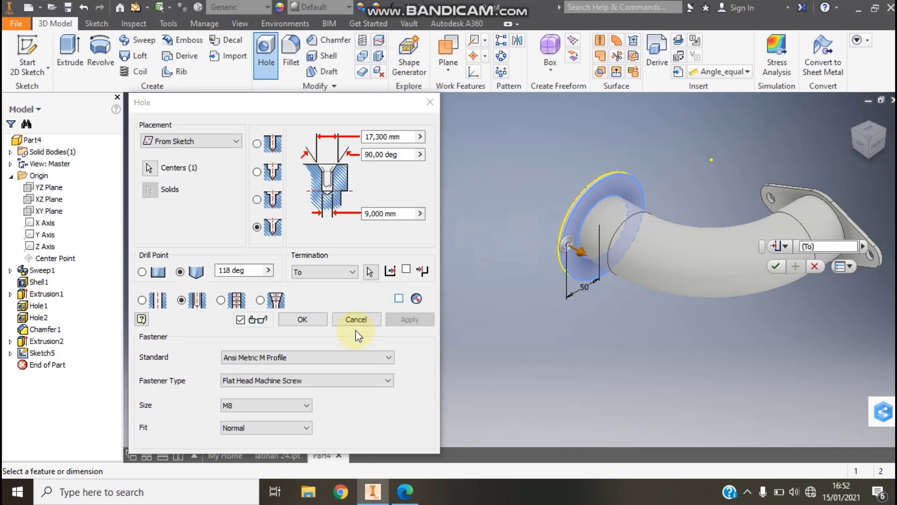
left_click(312, 323)
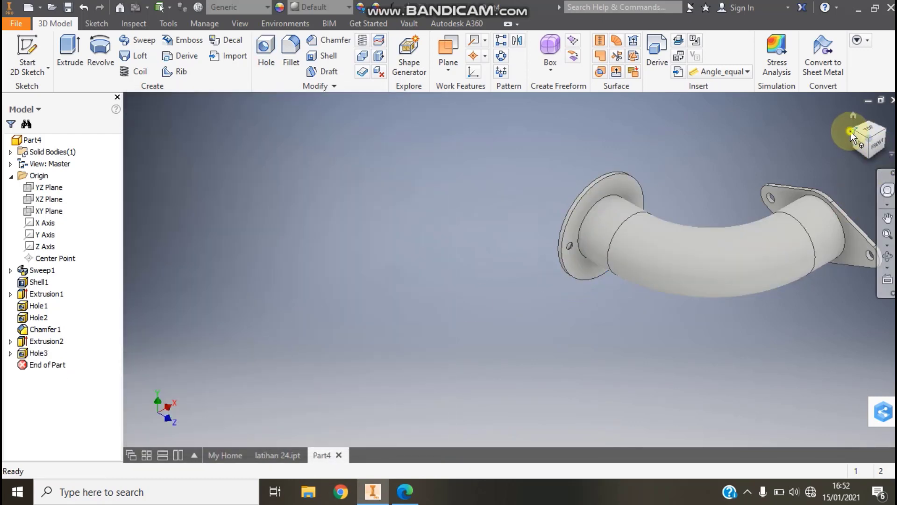
left_click(850, 131)
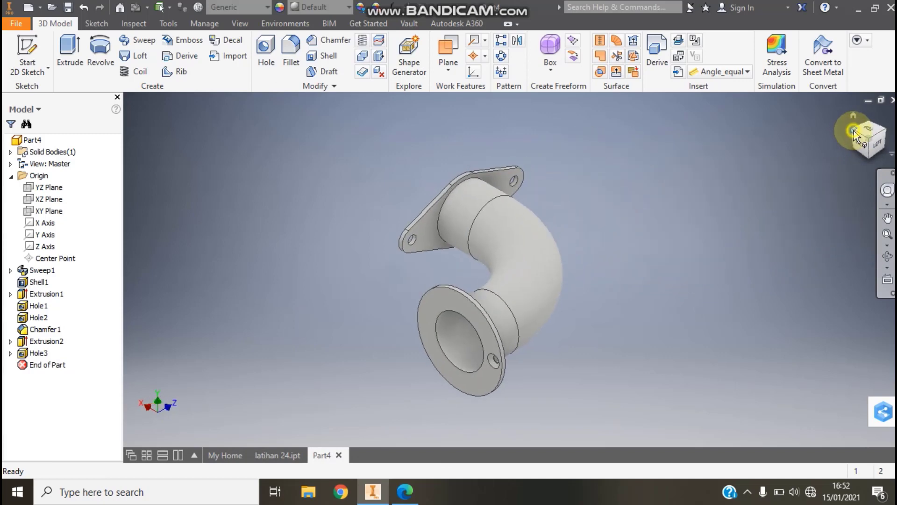
left_click_drag(854, 131, 749, 245)
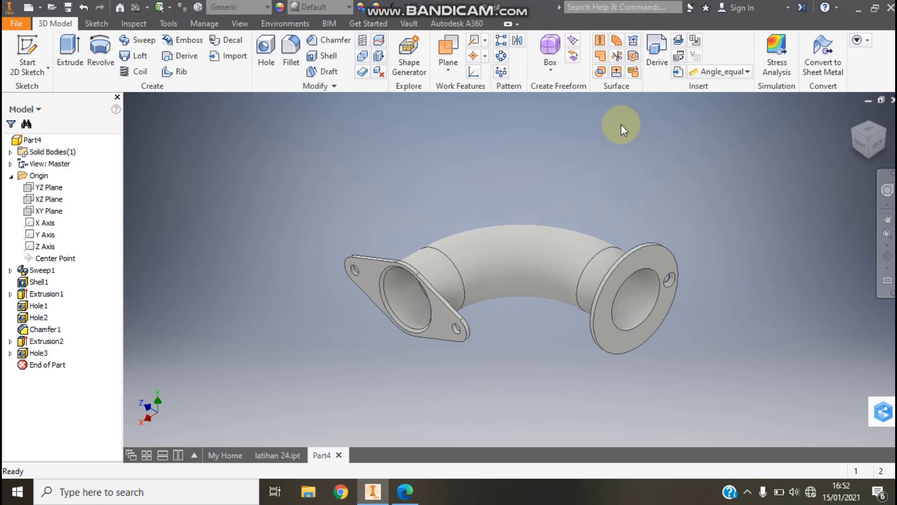
Circular-pattern Hole3 six times over 360° around the round flange's bore axis
left_click(505, 57)
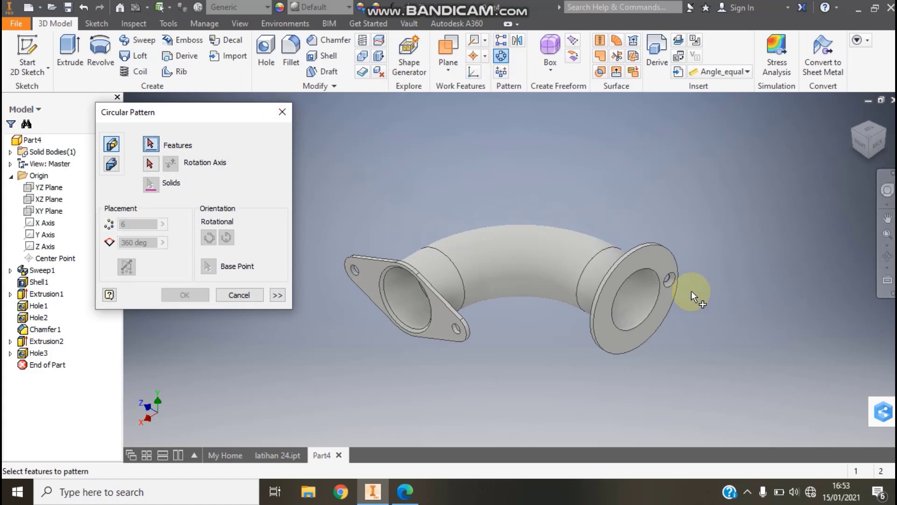
left_click(672, 281)
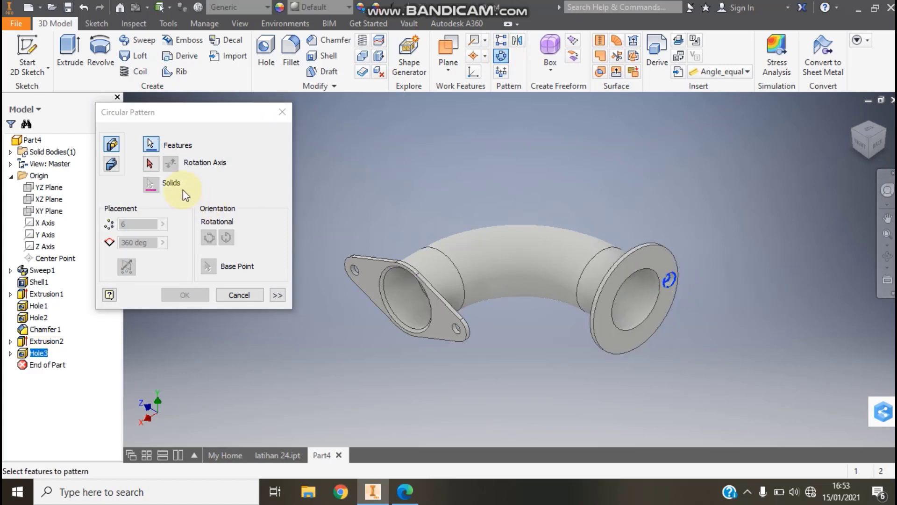
left_click(153, 166)
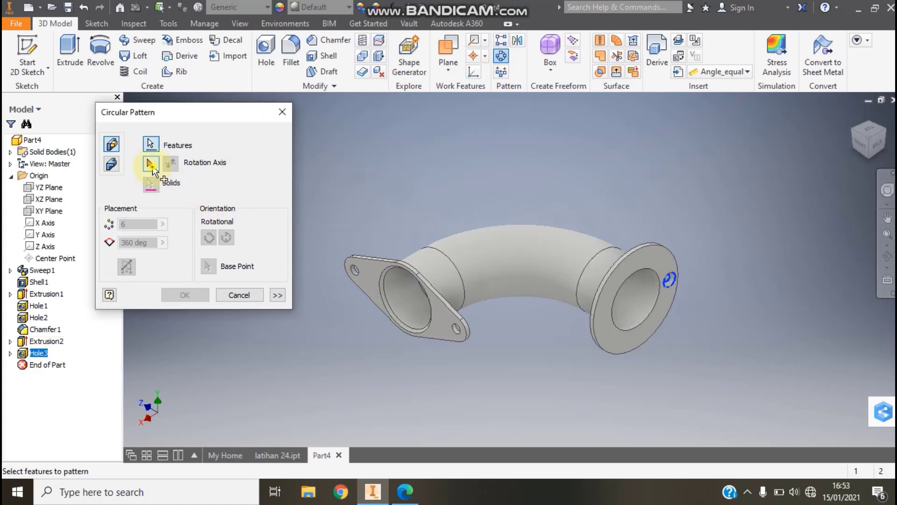
left_click(639, 305)
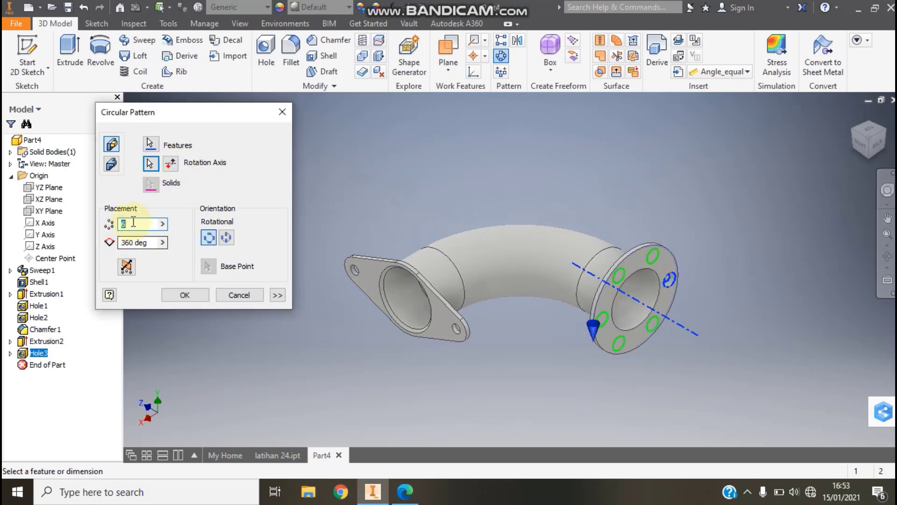
type("5")
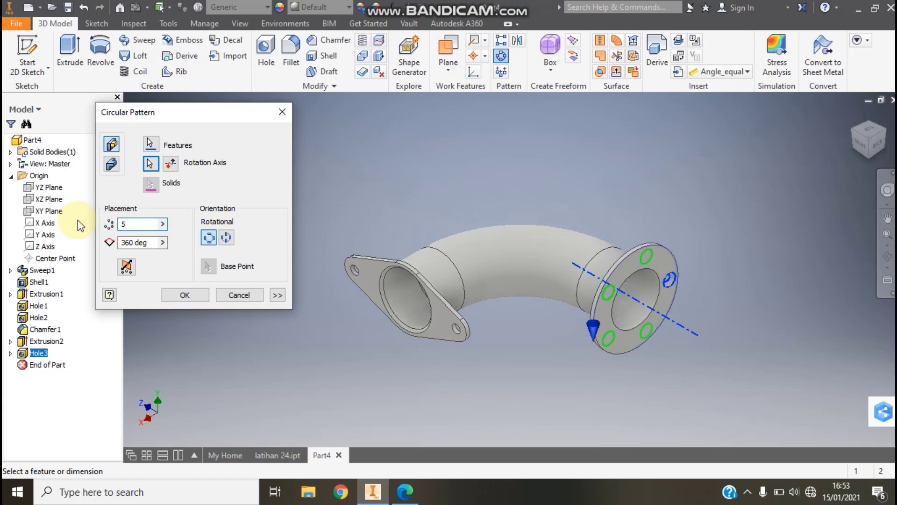
key("BackSpace")
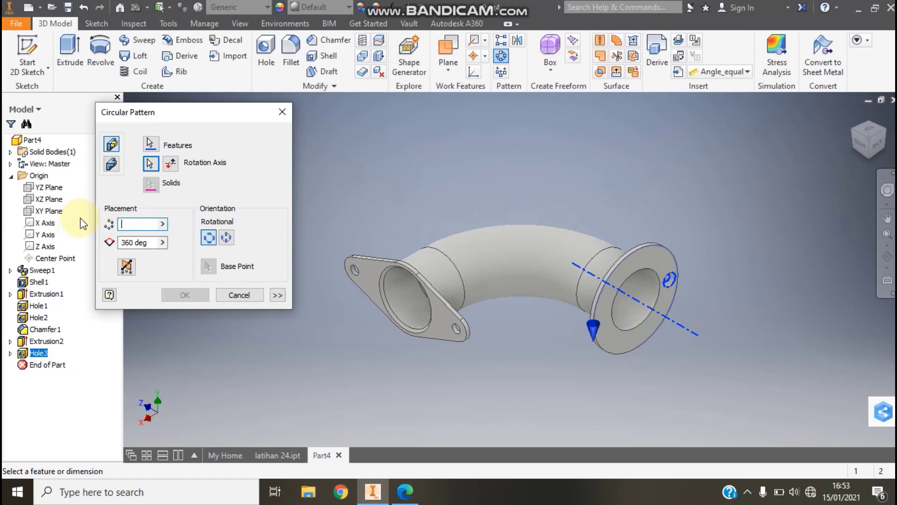
type("6")
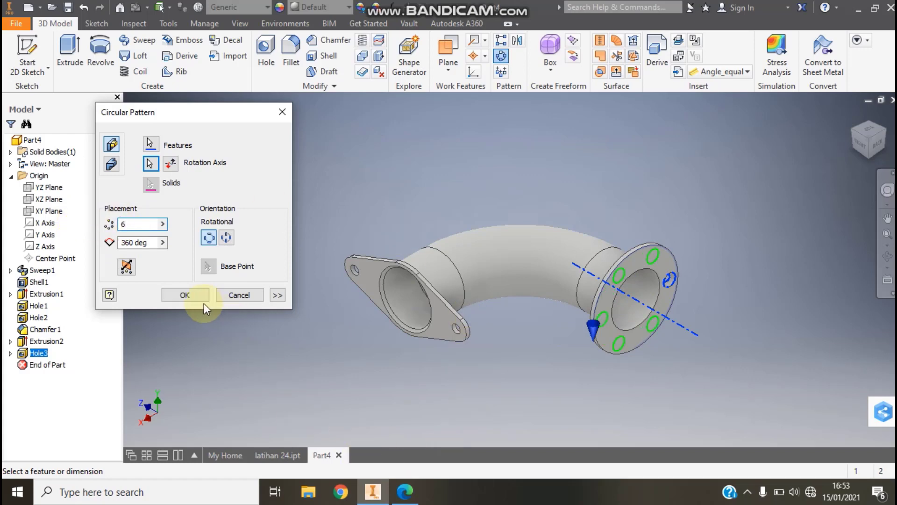
left_click(198, 296)
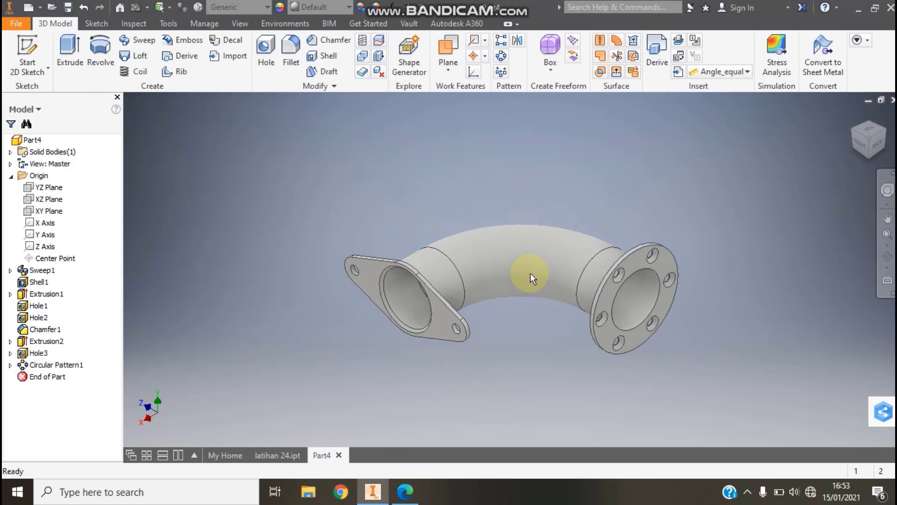
mouse_move(869, 137)
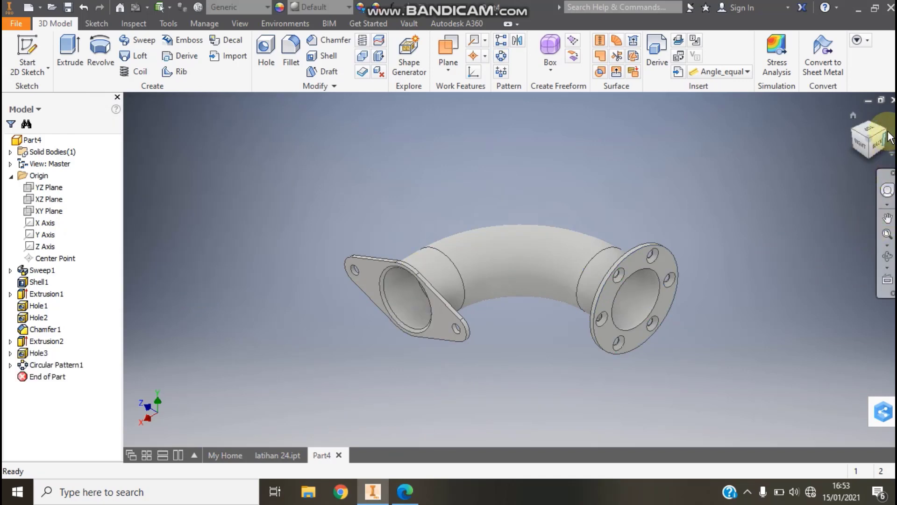
left_click_drag(887, 135, 434, 332)
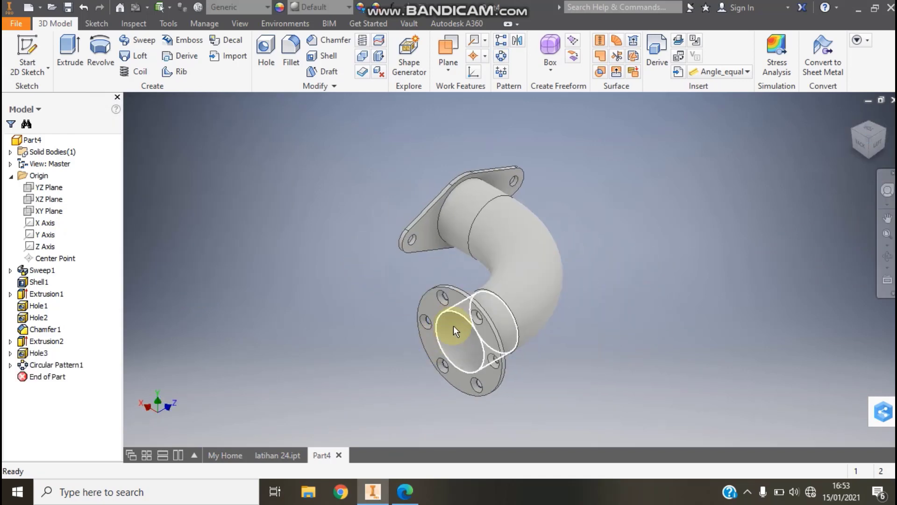
Bevel the round flange's inner bore edge with a distance-3 chamfer (Chamfer2)
left_click(320, 42)
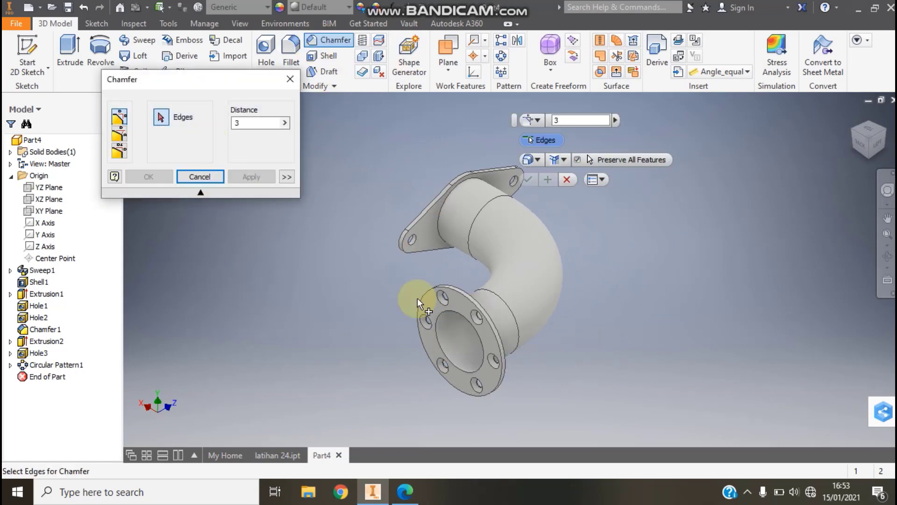
left_click(436, 335)
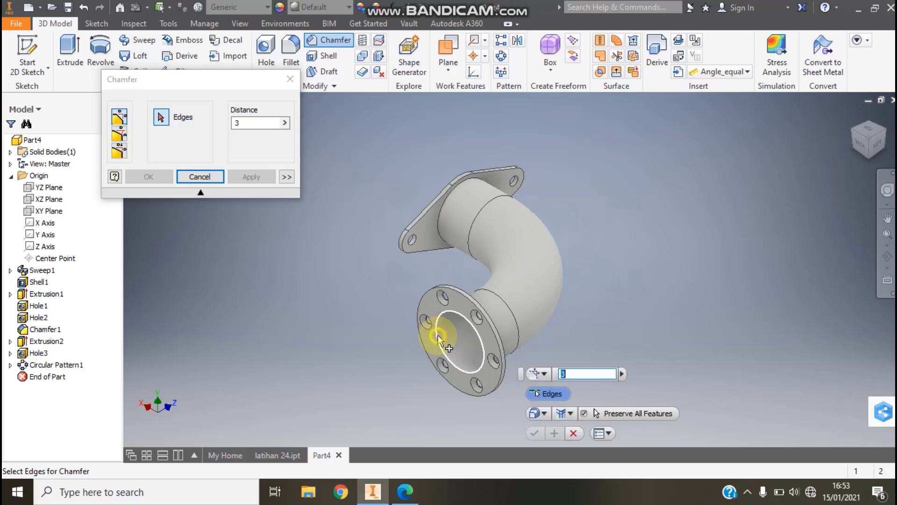
left_click(150, 177)
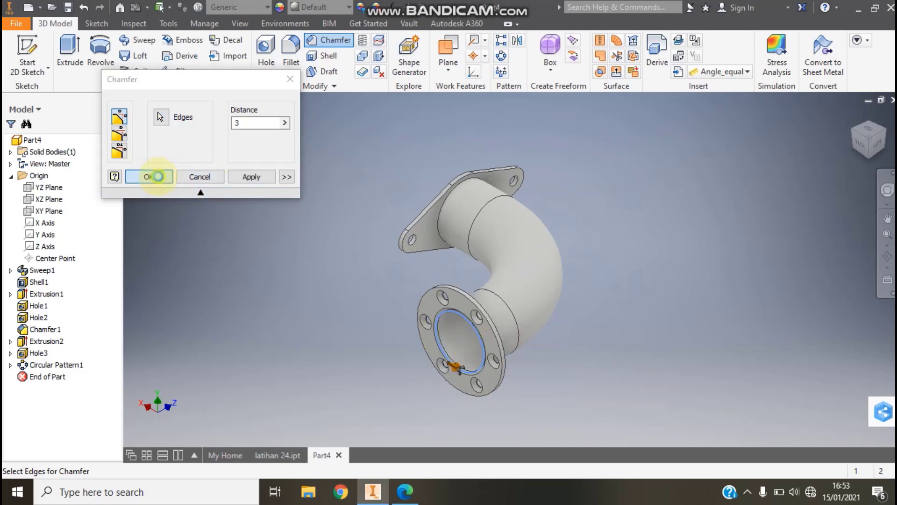
left_click(849, 128)
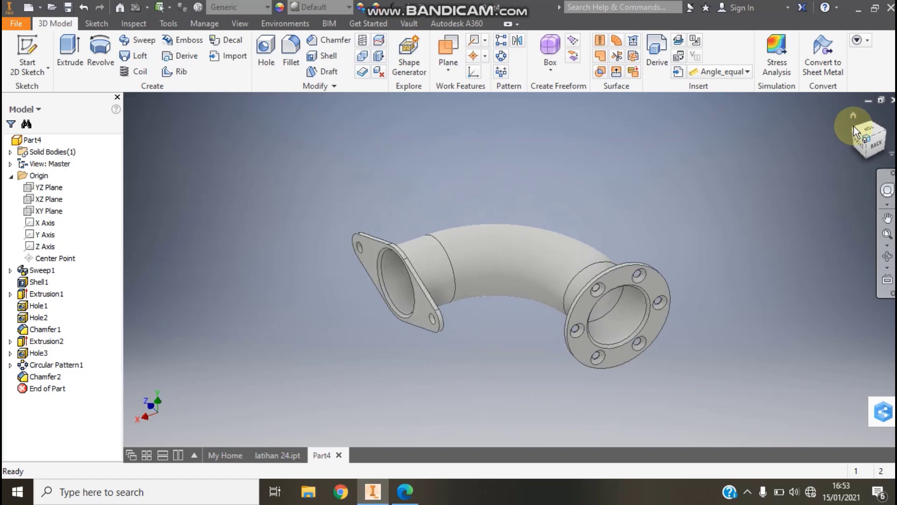
left_click(889, 255)
mouse_move(641, 262)
left_mouse_down()
mouse_move(699, 220)
mouse_move(627, 203)
left_mouse_up()
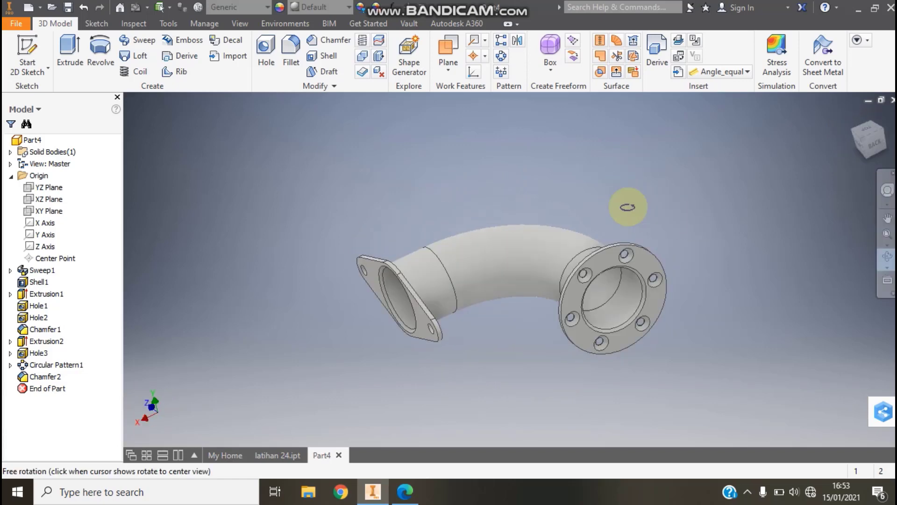
Assign Stainless Steel as the part material in the iProperties Physical tab
left_click(10, 23)
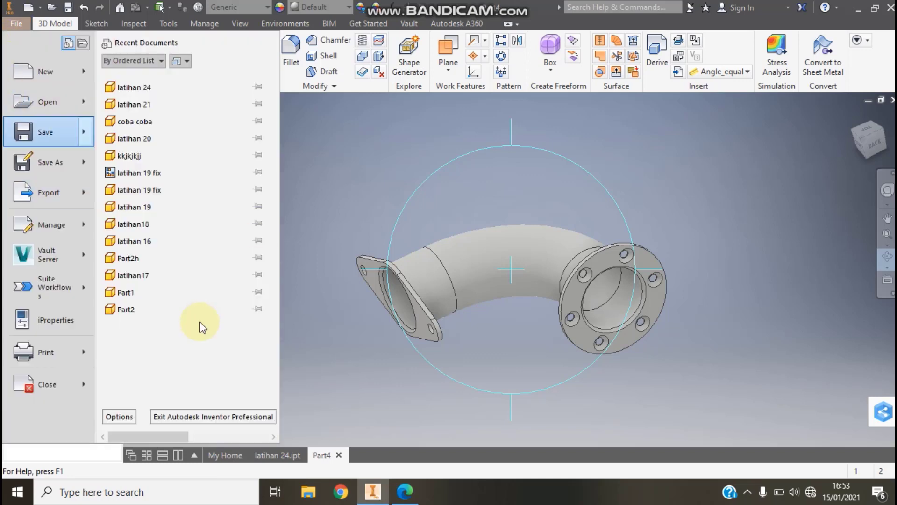
left_click(65, 319)
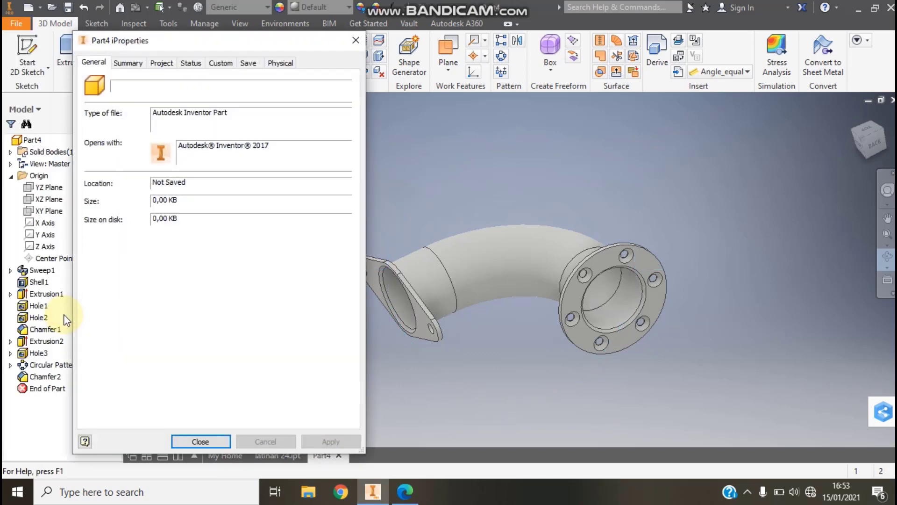
left_click(279, 64)
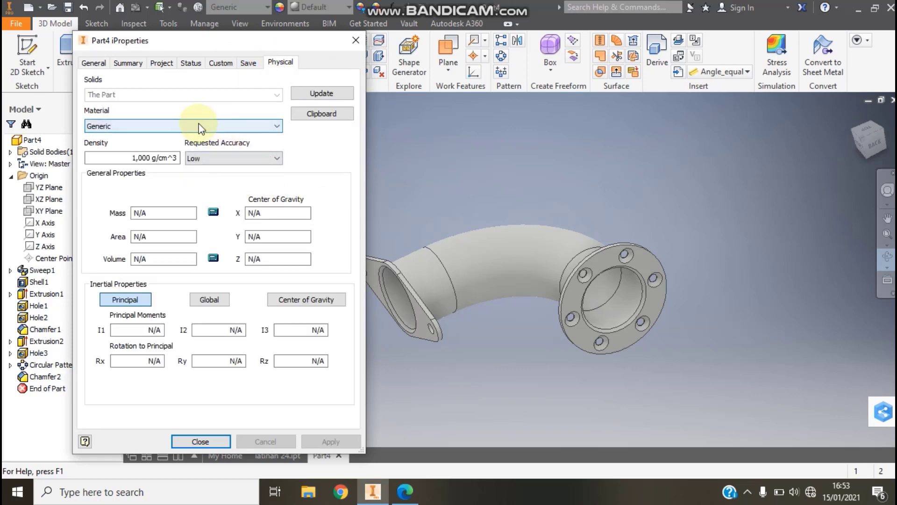
left_click(200, 127)
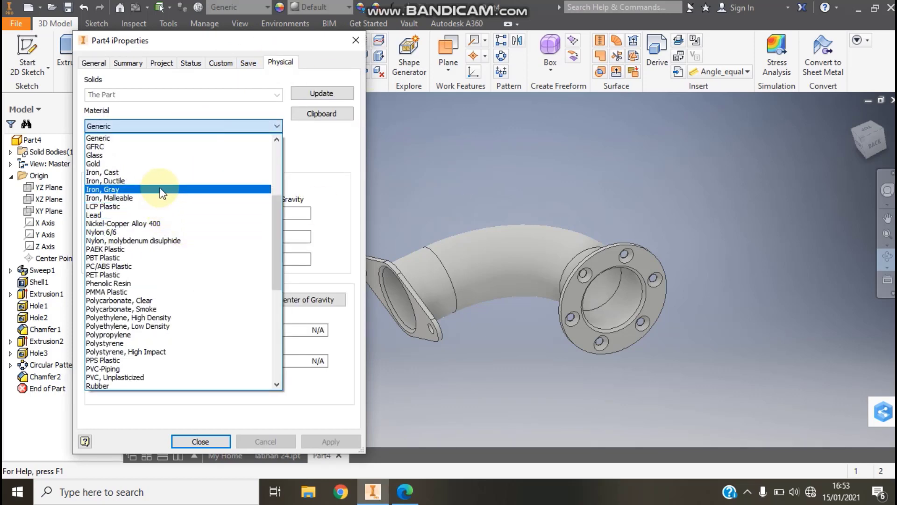
scroll(154, 246, "down", 2)
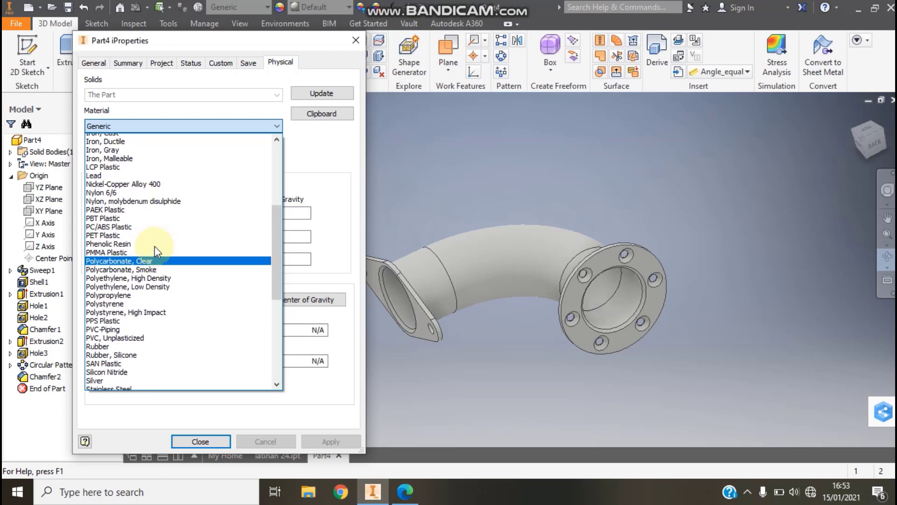
scroll(154, 246, "down", 2)
left_click(158, 345)
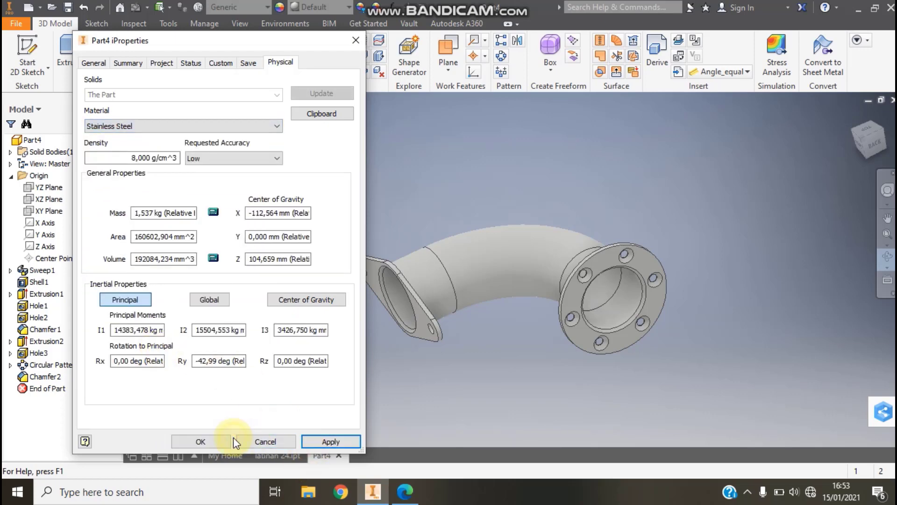
left_click(224, 441)
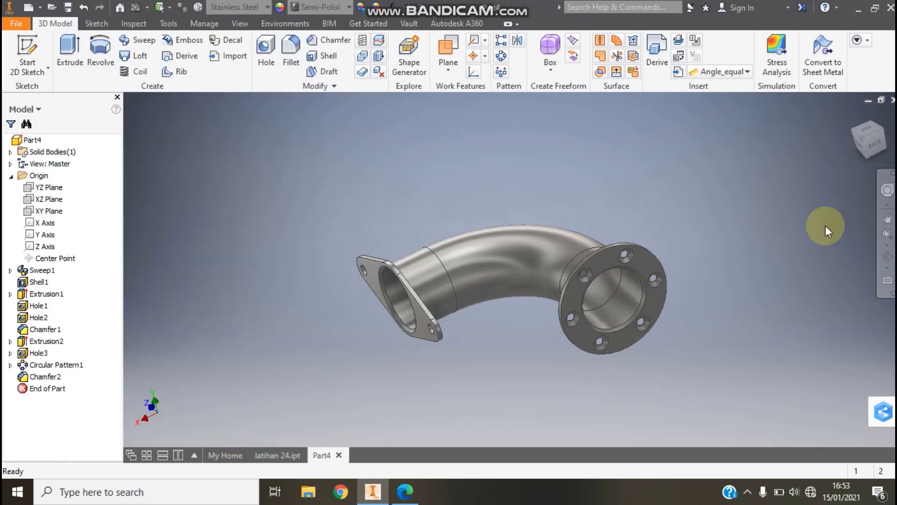
left_click(888, 256)
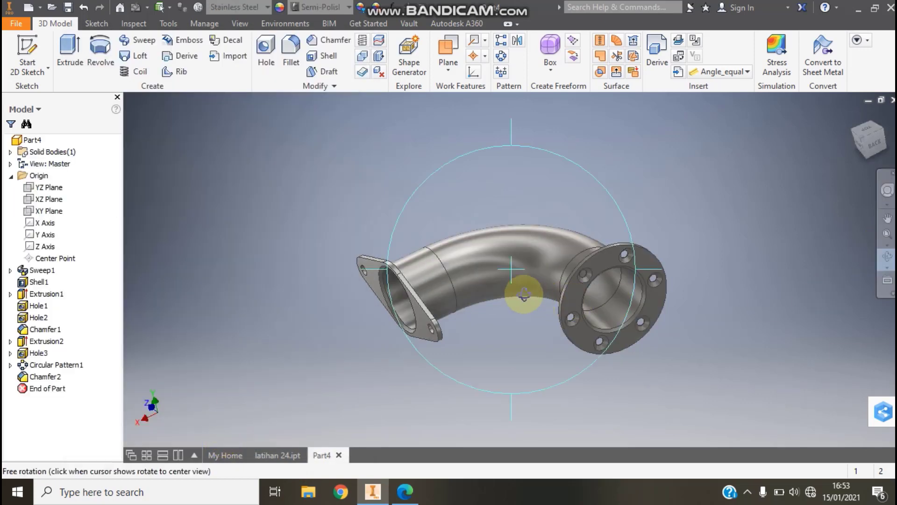
mouse_move(511, 289)
left_mouse_down()
mouse_move(564, 200)
mouse_move(667, 146)
mouse_move(699, 145)
mouse_move(737, 111)
mouse_move(712, 184)
mouse_move(651, 209)
mouse_move(601, 266)
mouse_move(537, 226)
mouse_move(509, 152)
mouse_move(436, 182)
mouse_move(467, 236)
mouse_move(577, 240)
left_mouse_up()
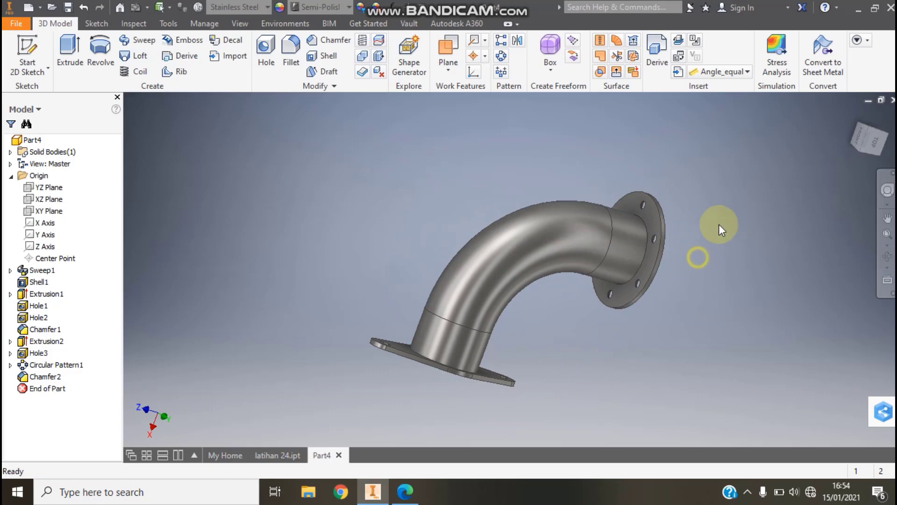
left_click(888, 256)
mouse_move(551, 223)
left_mouse_down()
mouse_move(511, 214)
mouse_move(502, 227)
mouse_move(449, 244)
mouse_move(521, 210)
mouse_move(482, 250)
left_mouse_up()
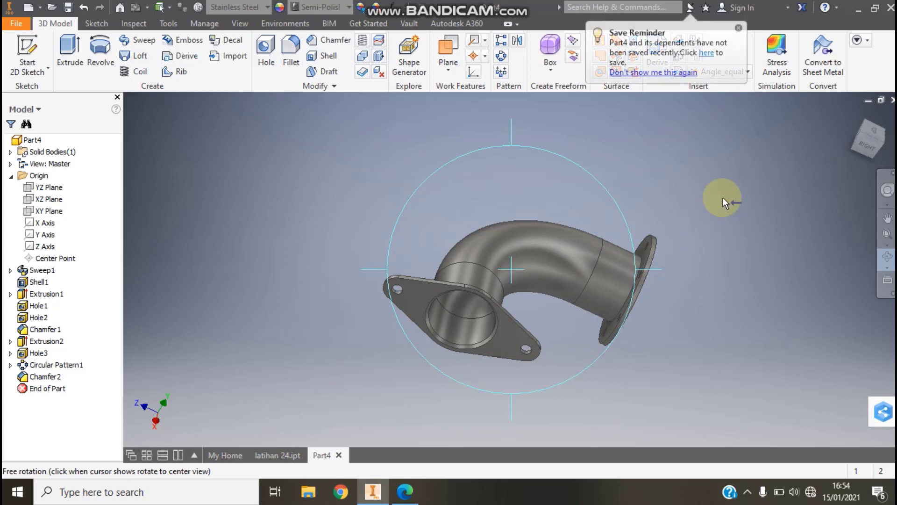
key("Escape")
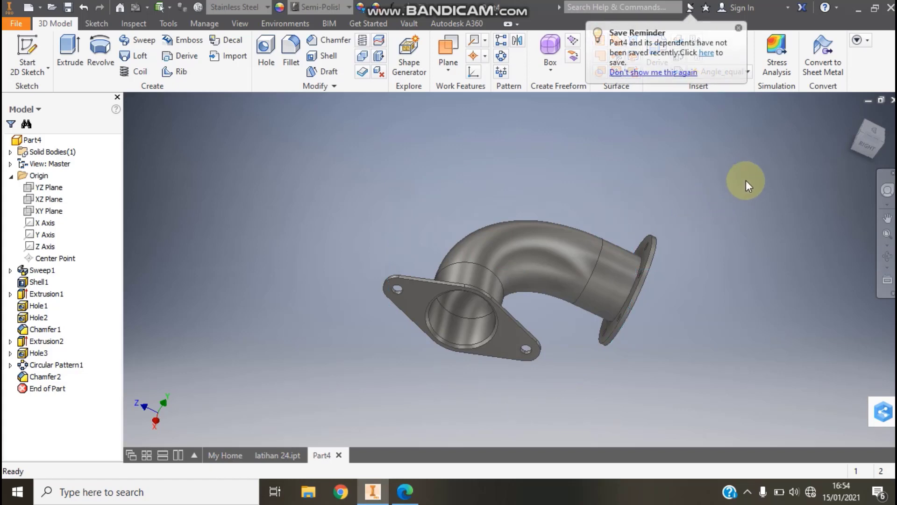